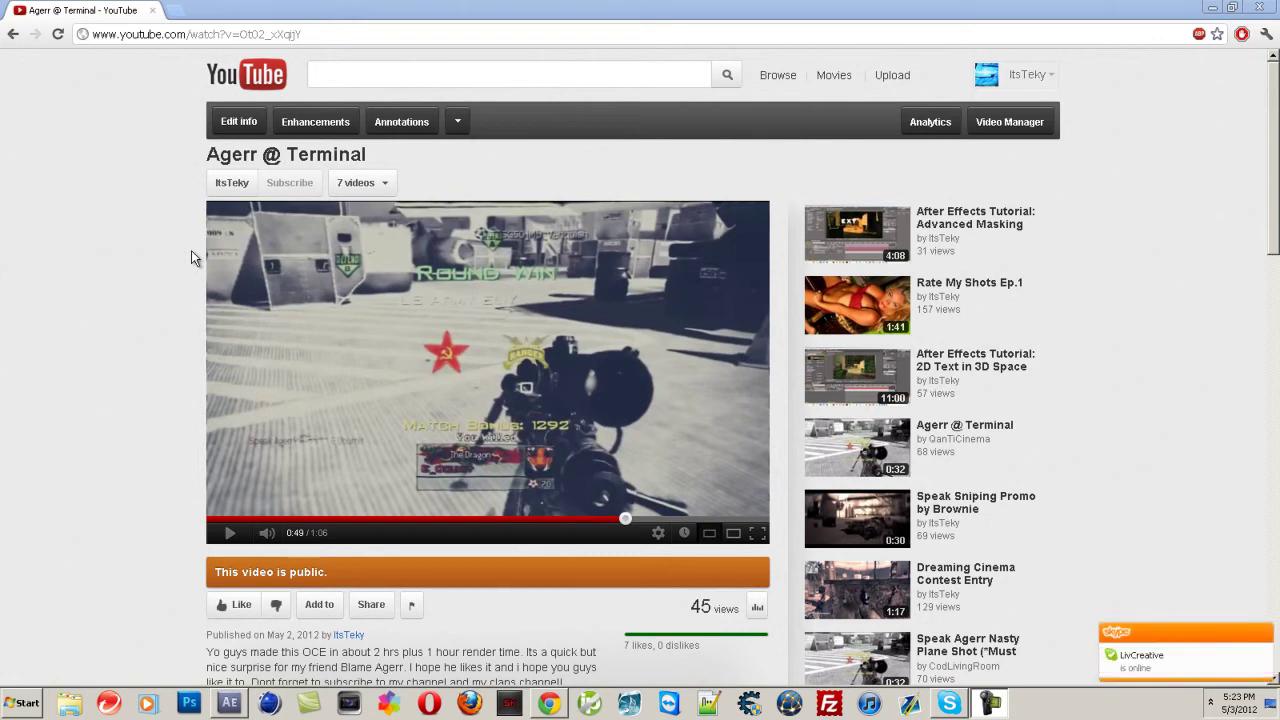
# Dismiss the notification, then play the Agerr @ Terminal video and pause it at 0:53.
pyautogui.click(1264, 634)
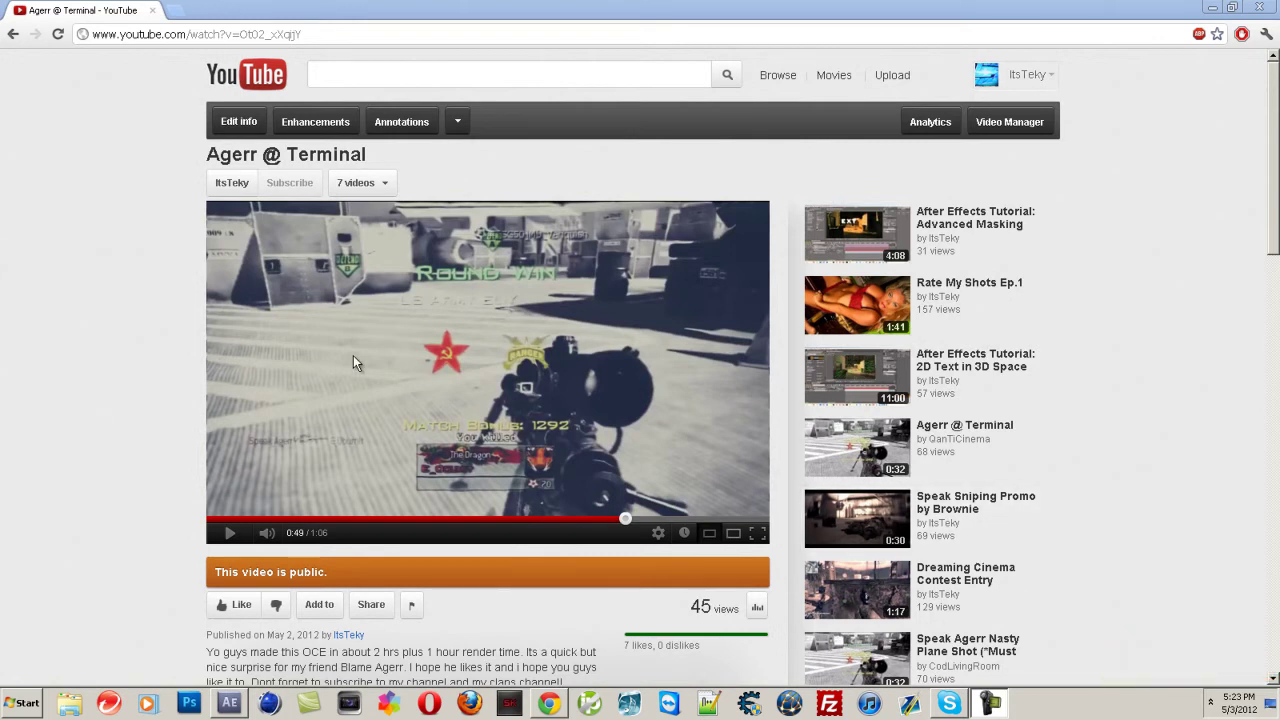
pyautogui.click(229, 536)
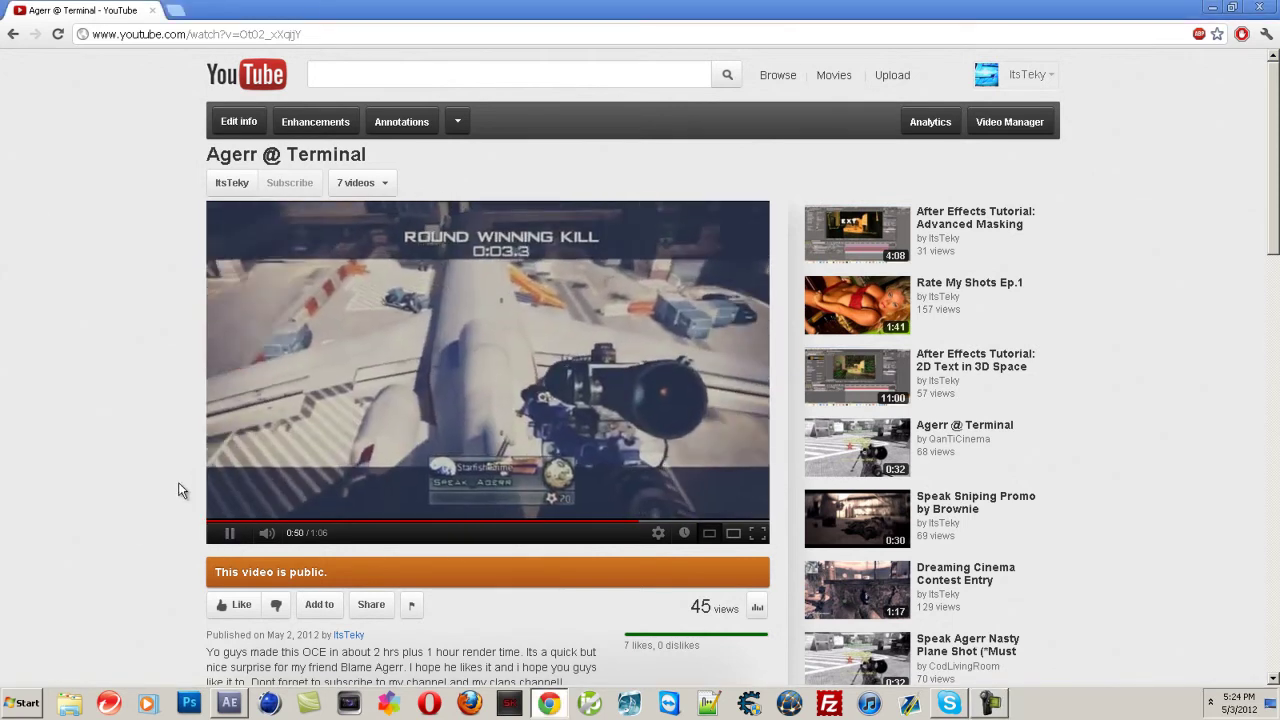
pyautogui.click(229, 535)
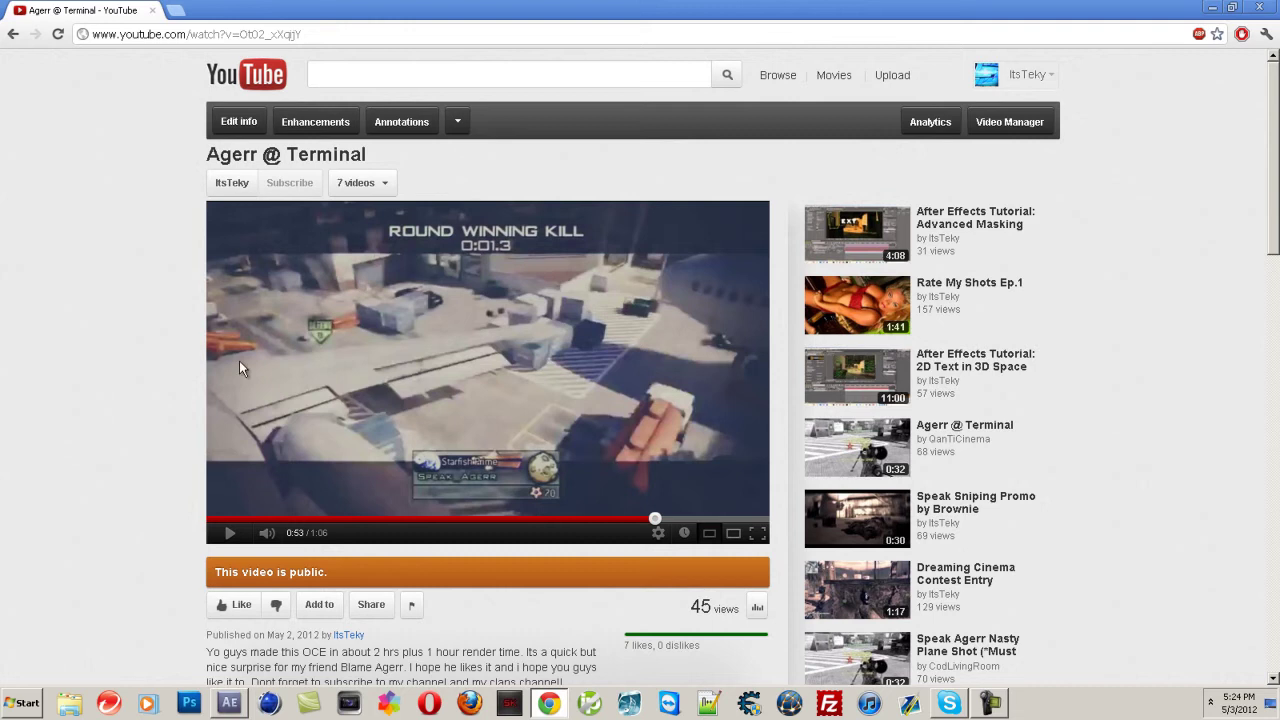
# Delete all layers and build the new comp 'Agerr's plane shot 2' from Agerr's plane shot.mp4.
pyautogui.click(230, 704)
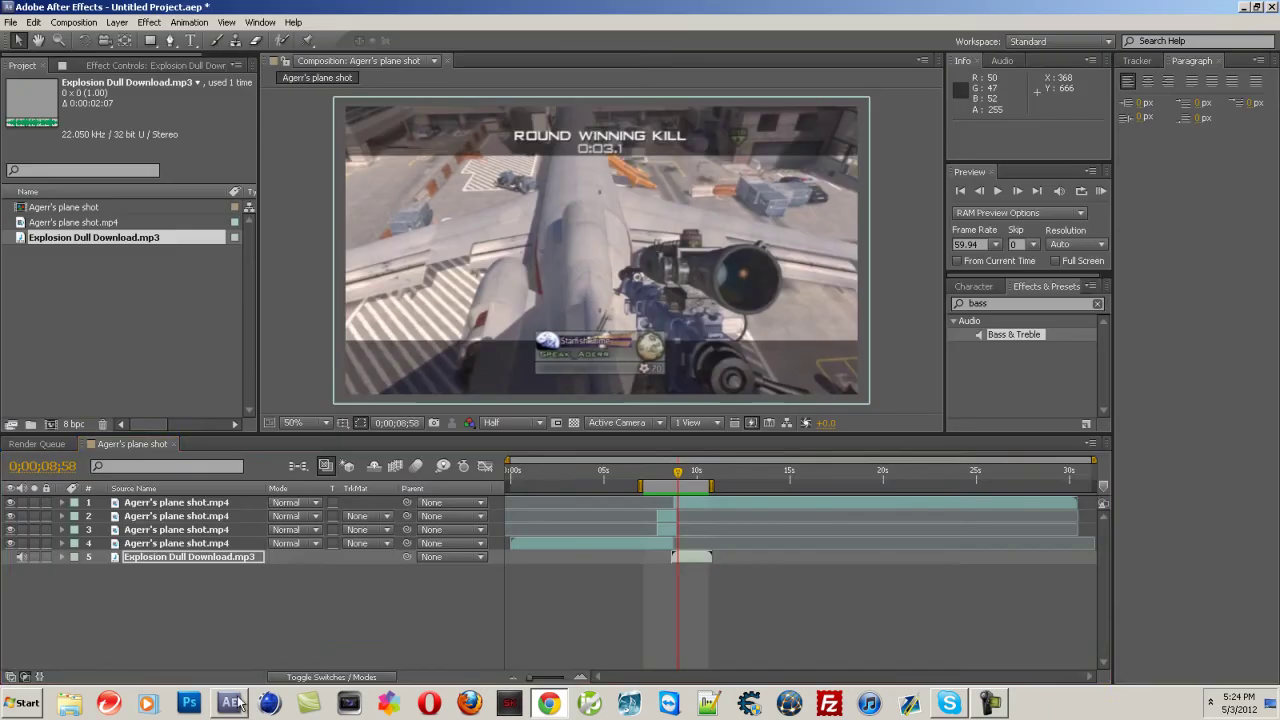
pyautogui.moveTo(681, 468)
pyautogui.mouseDown()
pyautogui.moveTo(657, 478)
pyautogui.moveTo(681, 476)
pyautogui.mouseUp()
pyautogui.hotkey('ctrl', 'a')
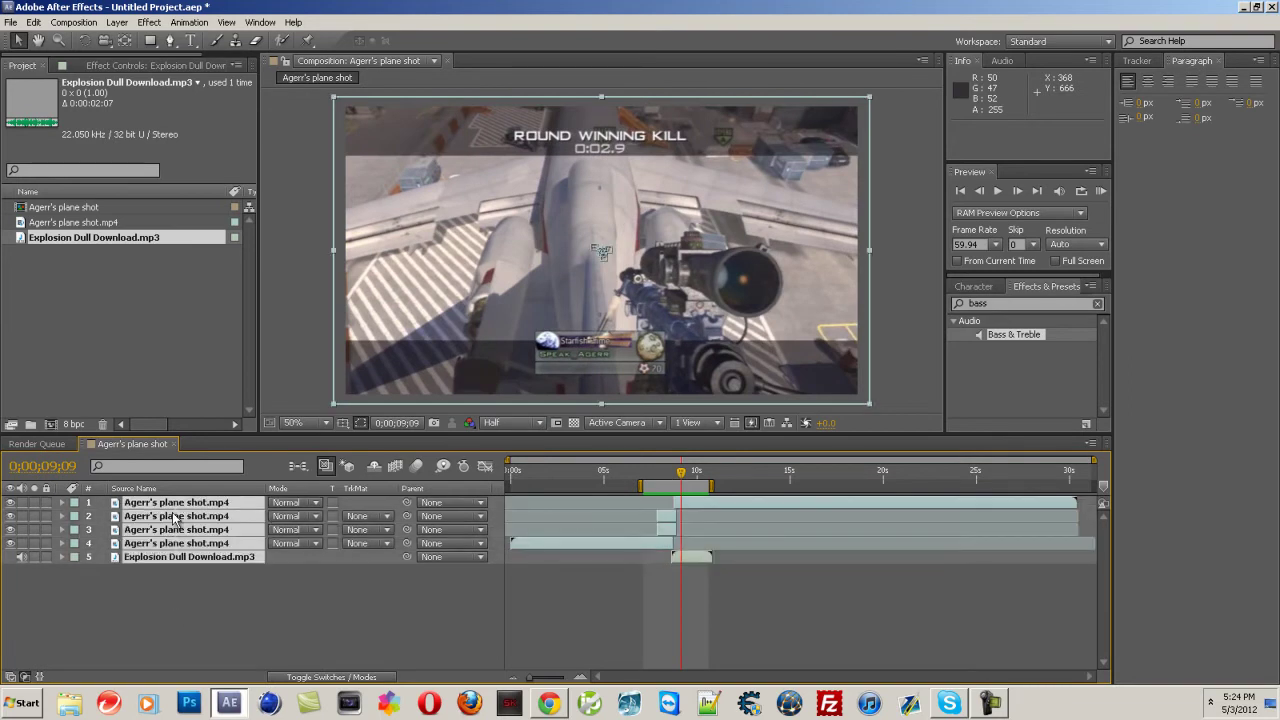
pyautogui.press('Delete')
pyautogui.moveTo(72, 219); pyautogui.dragTo(56, 425)
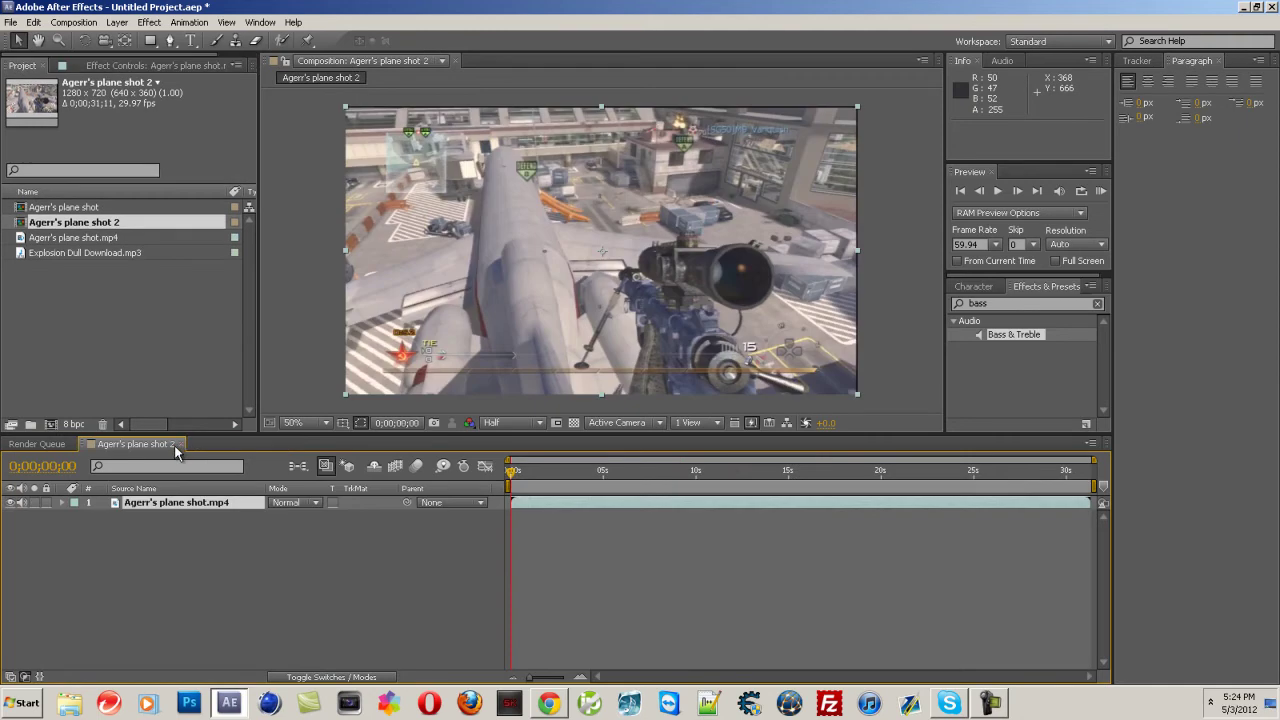
# Split the plane shot footage into two layers at 0;00;08;23 with Edit > Split Layer.
pyautogui.click(175, 444)
pyautogui.moveTo(640, 467); pyautogui.dragTo(673, 463)
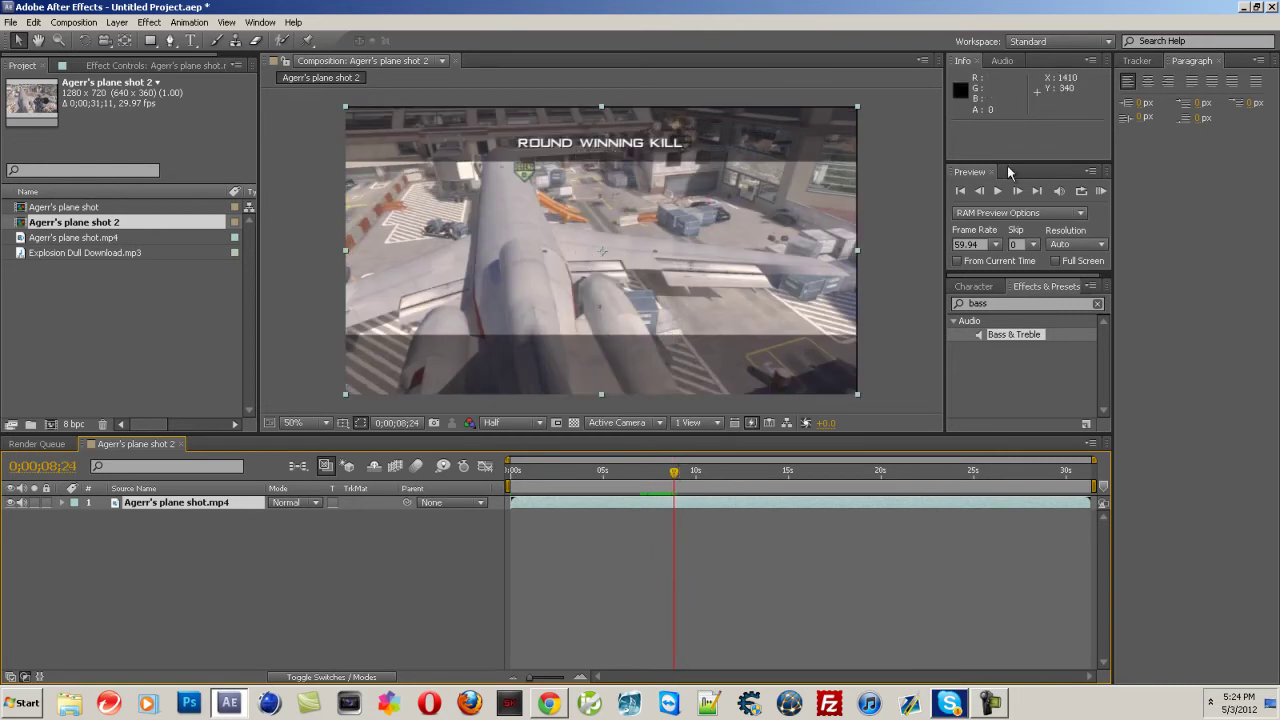
pyautogui.click(979, 190)
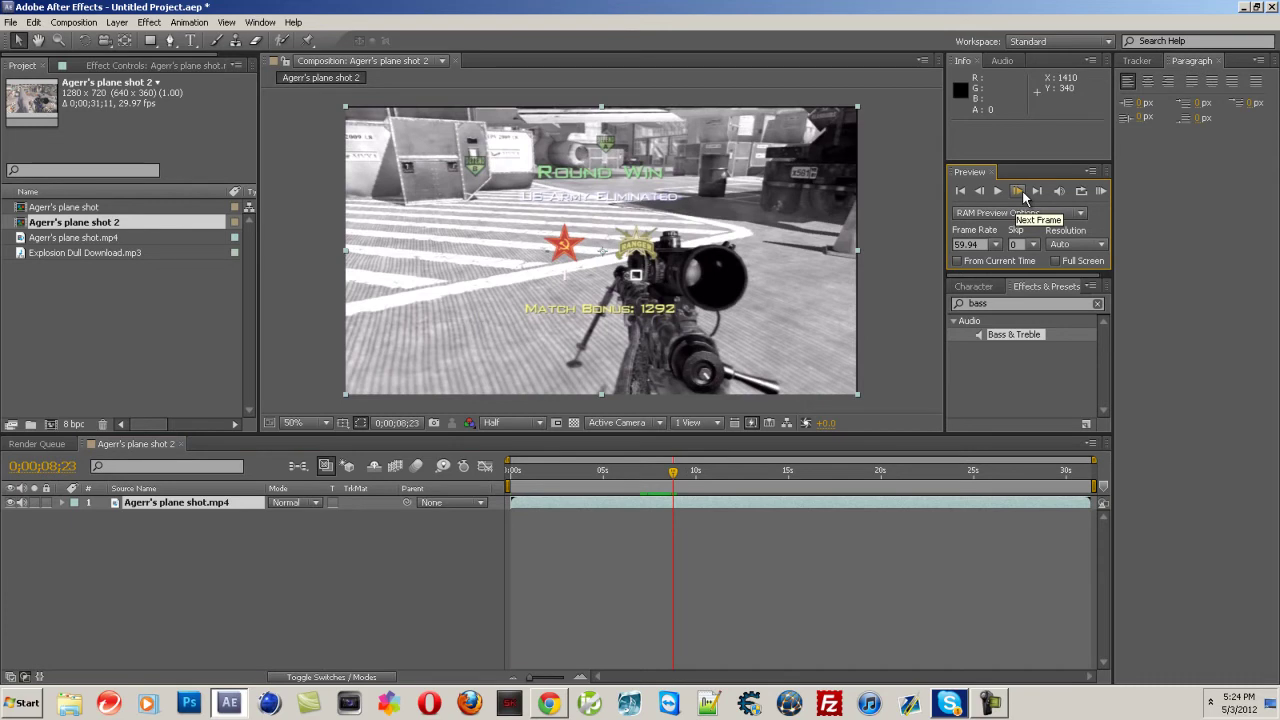
pyautogui.click(34, 22)
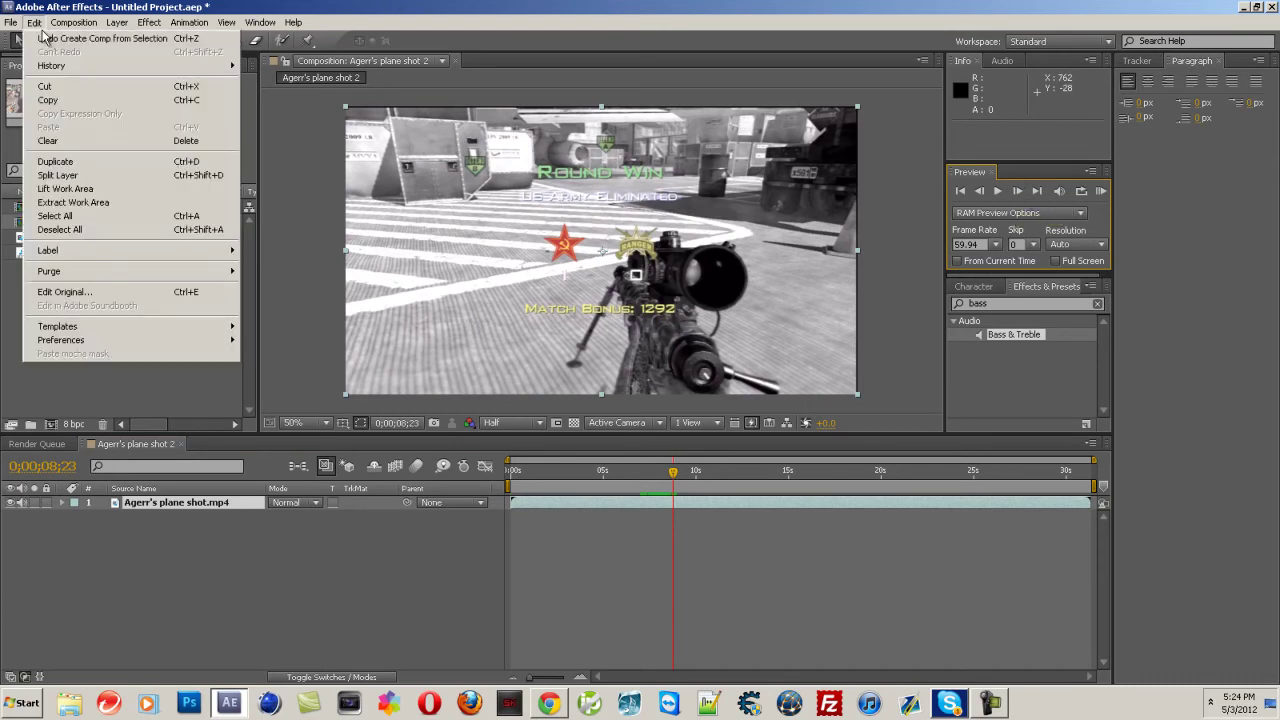
pyautogui.click(80, 177)
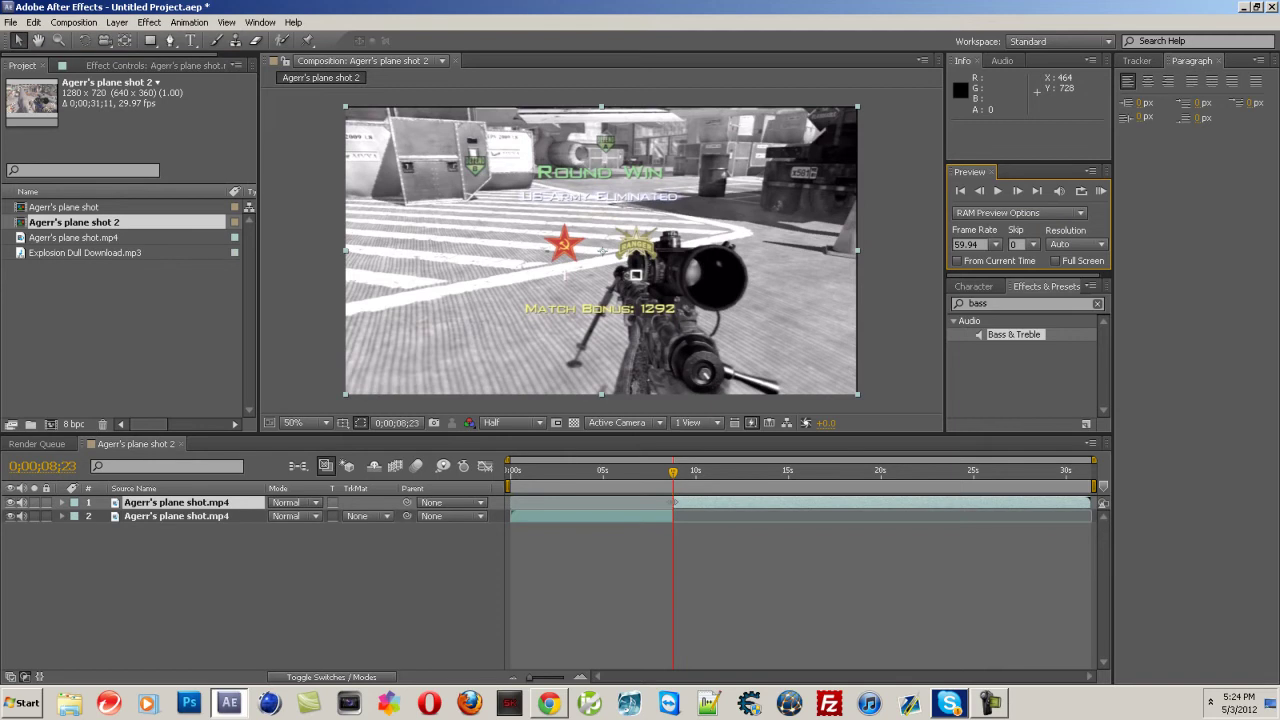
# Nudge the top layer slightly earlier, preview the cut, and switch to Skype.
pyautogui.moveTo(684, 511); pyautogui.dragTo(671, 514)
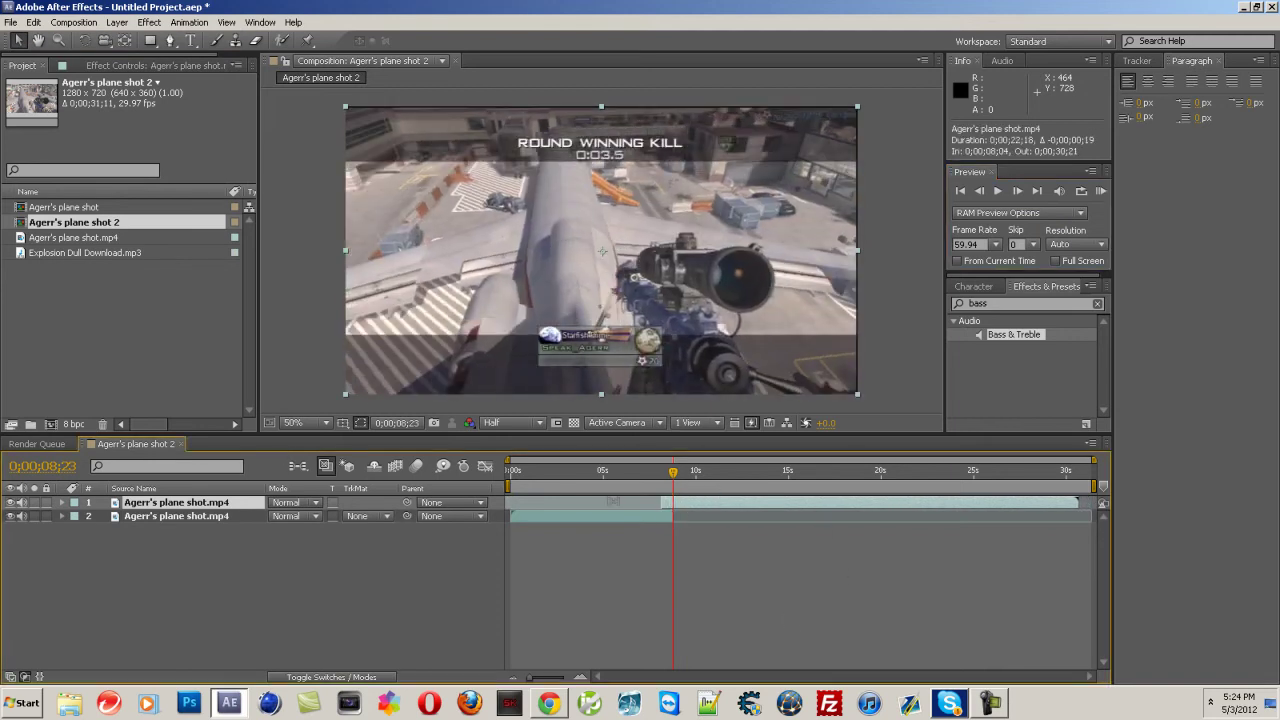
pyautogui.moveTo(676, 478)
pyautogui.mouseDown()
pyautogui.moveTo(697, 480)
pyautogui.moveTo(666, 484)
pyautogui.mouseUp()
pyautogui.click(949, 703)
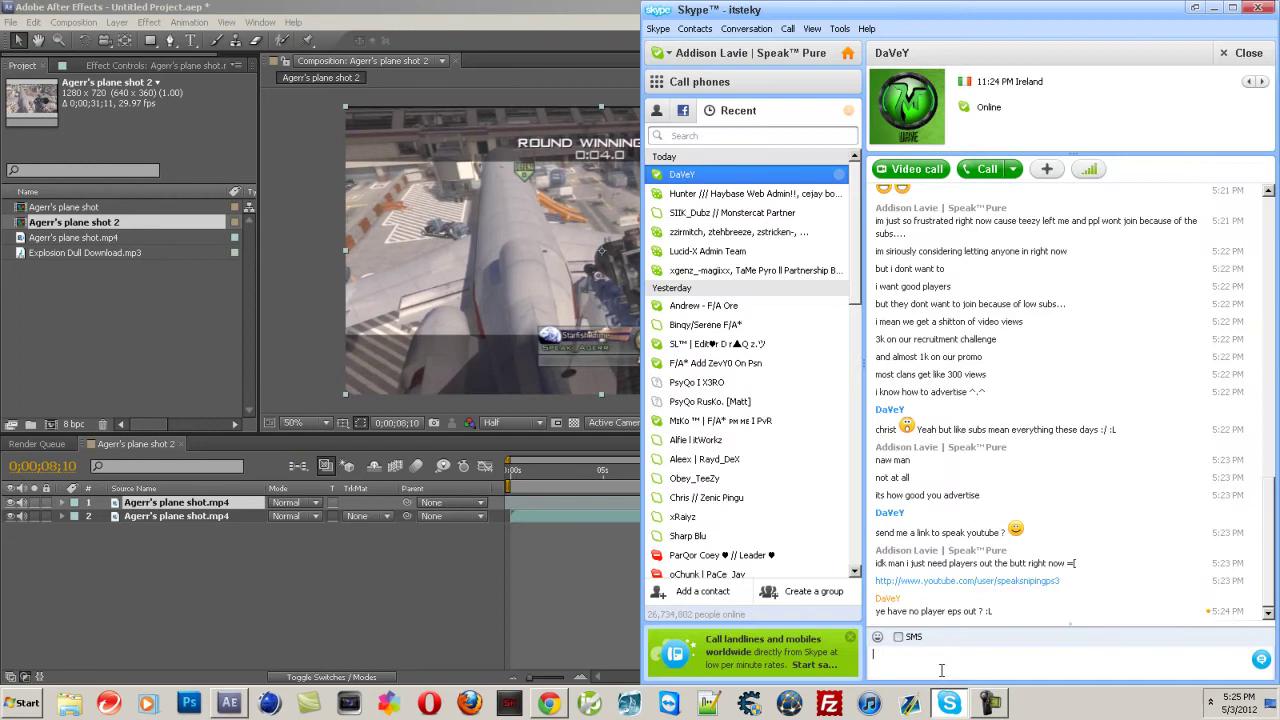
# Send the 'not yet' reply and a second message in Skype, then return to After Effects.
pyautogui.write('not yet')
pyautogui.press('Return')
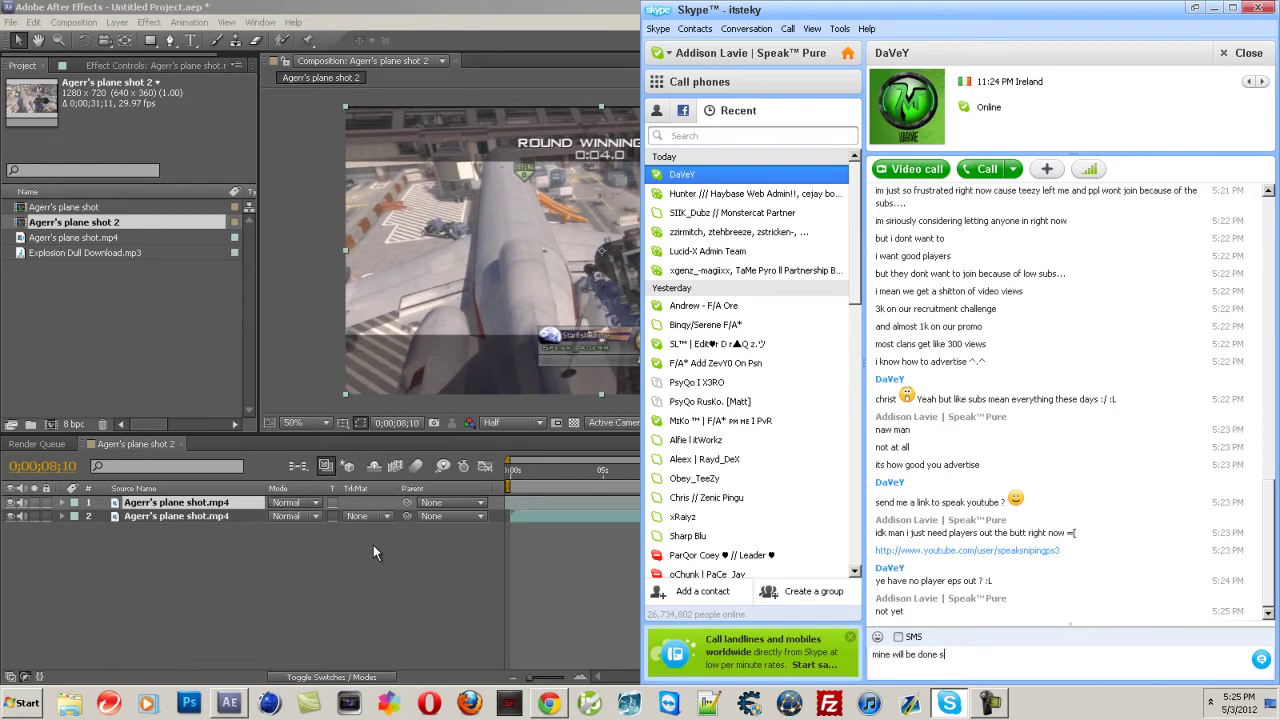
pyautogui.press('Return')
pyautogui.click(262, 535)
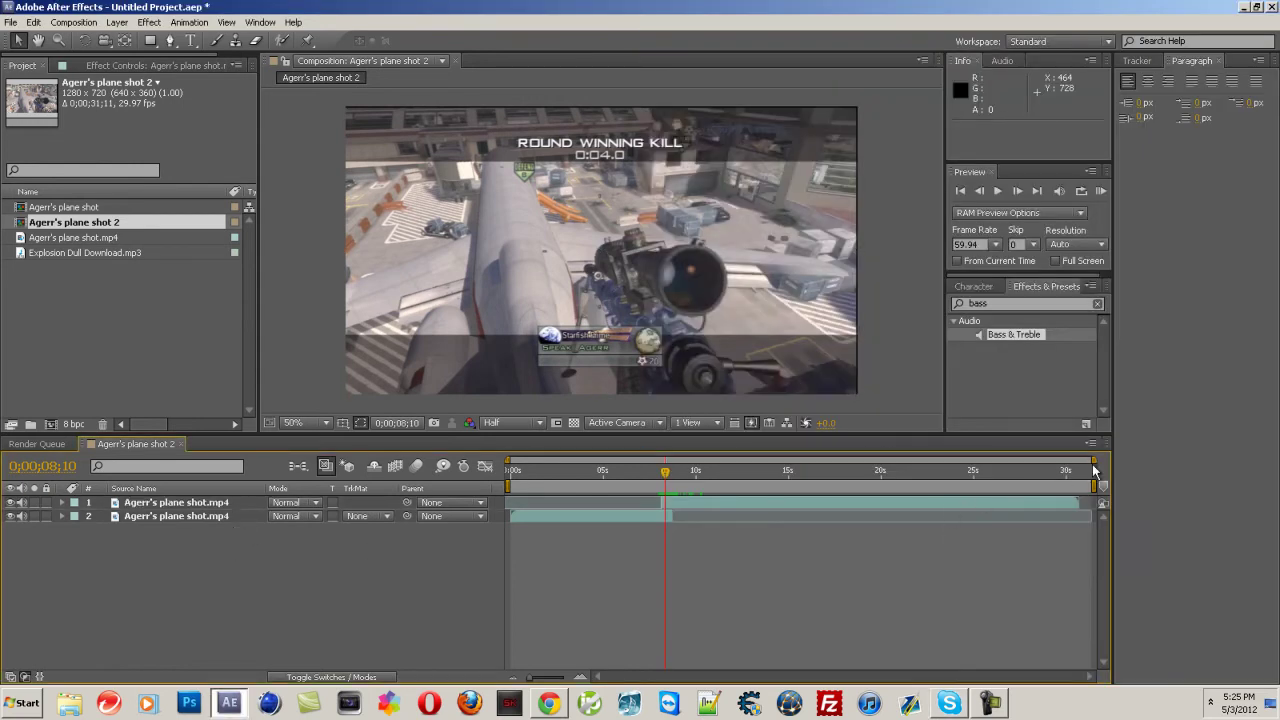
# Delete the old Agerr's plane shot composition from the Project panel.
pyautogui.moveTo(1095, 470); pyautogui.dragTo(663, 465)
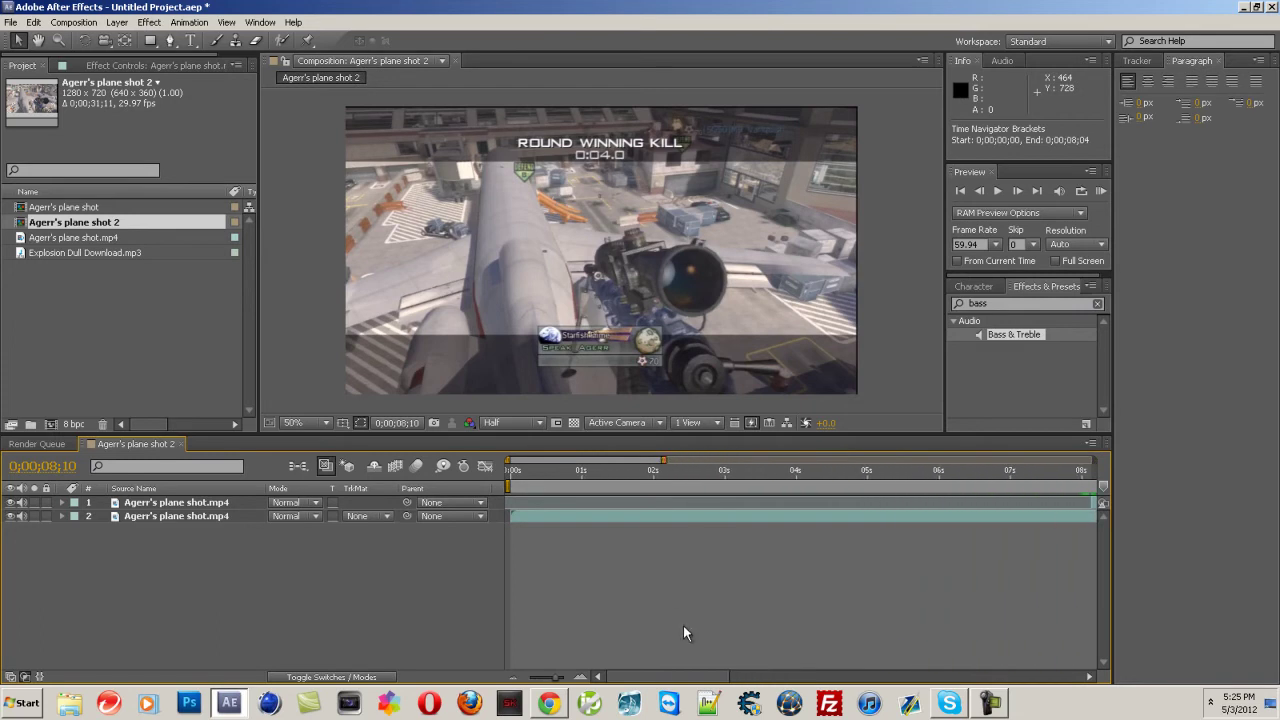
pyautogui.moveTo(683, 677); pyautogui.dragTo(768, 674)
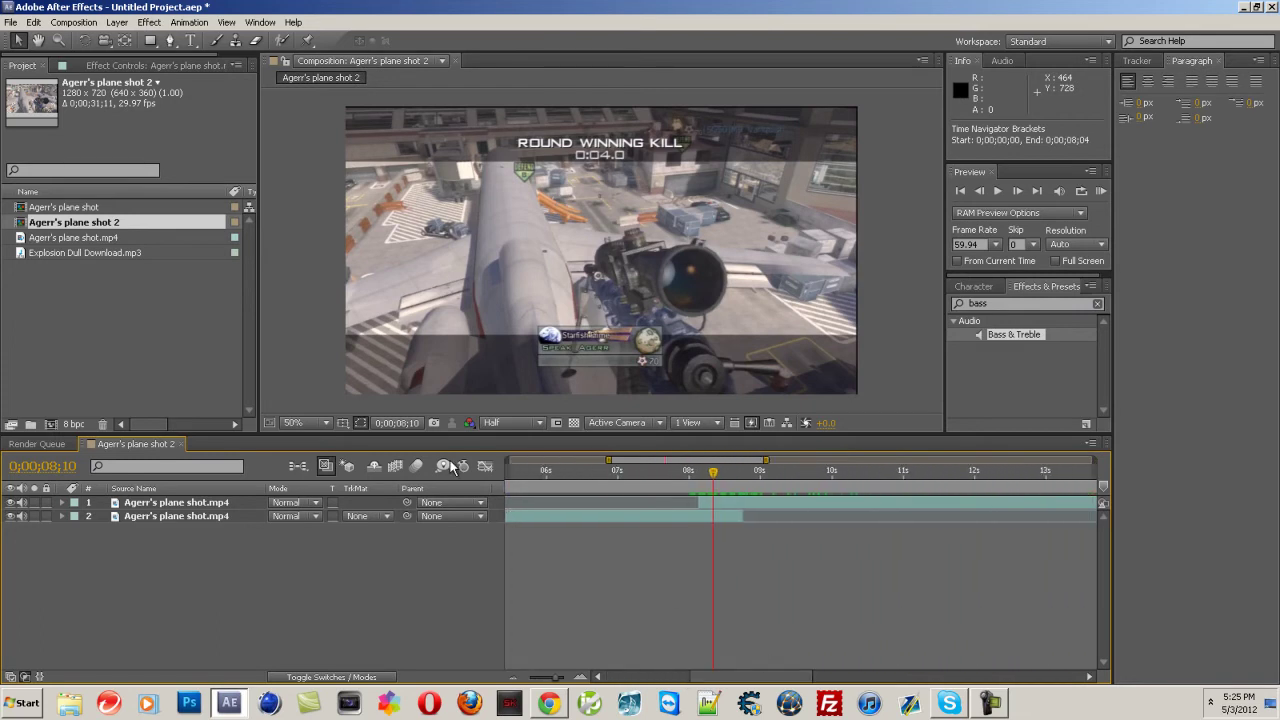
pyautogui.click(96, 208)
pyautogui.press('Delete')
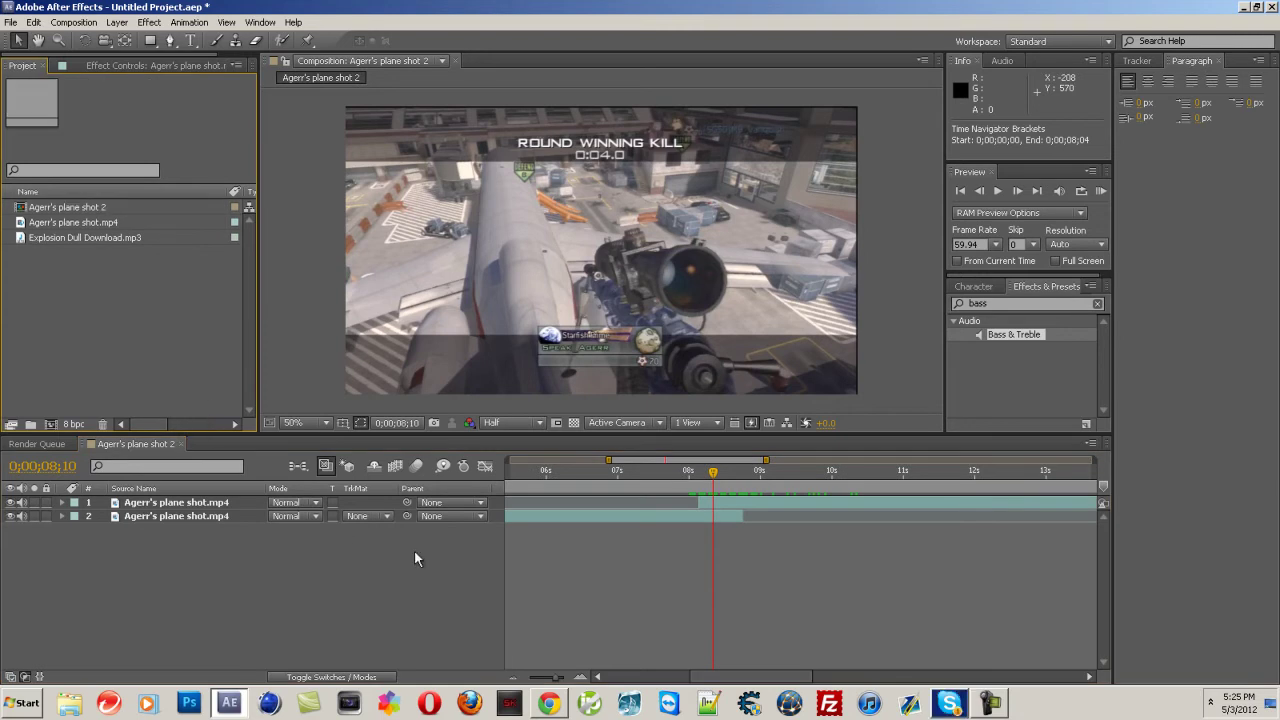
# Draw a closed four-point diagonal Pen mask on the top plane shot layer.
pyautogui.click(170, 40)
pyautogui.press(',')
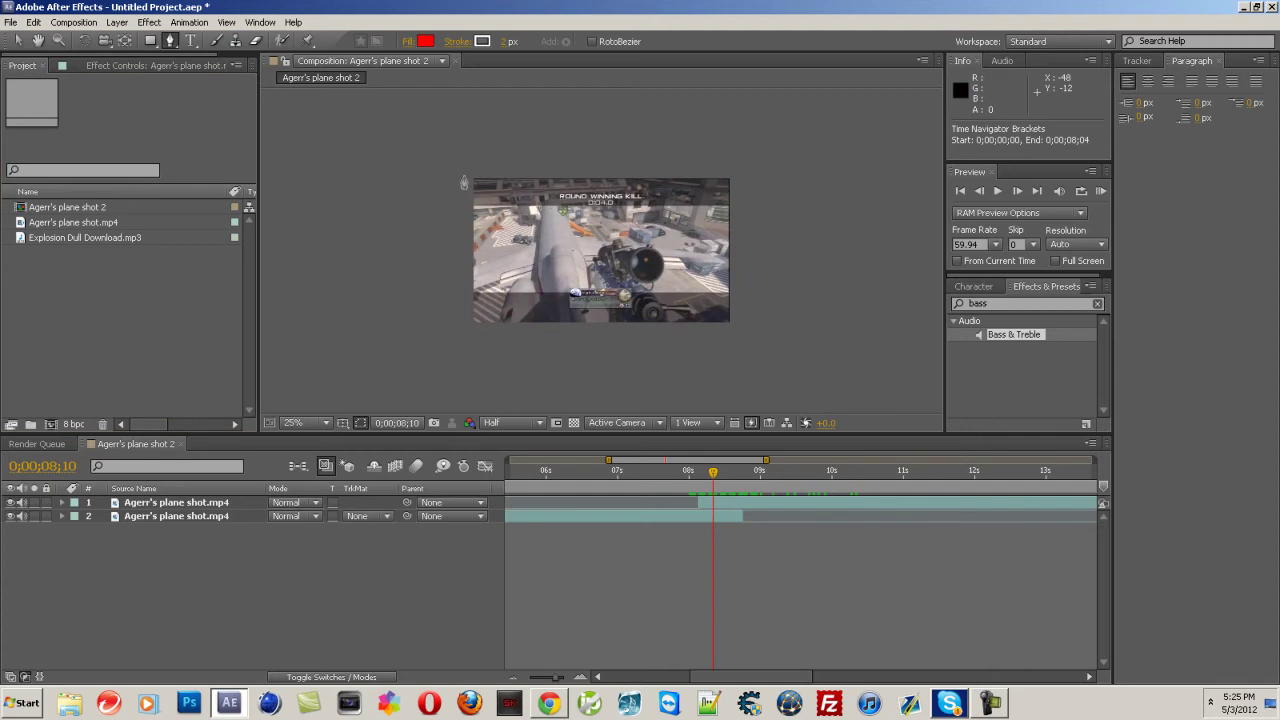
pyautogui.click(453, 175)
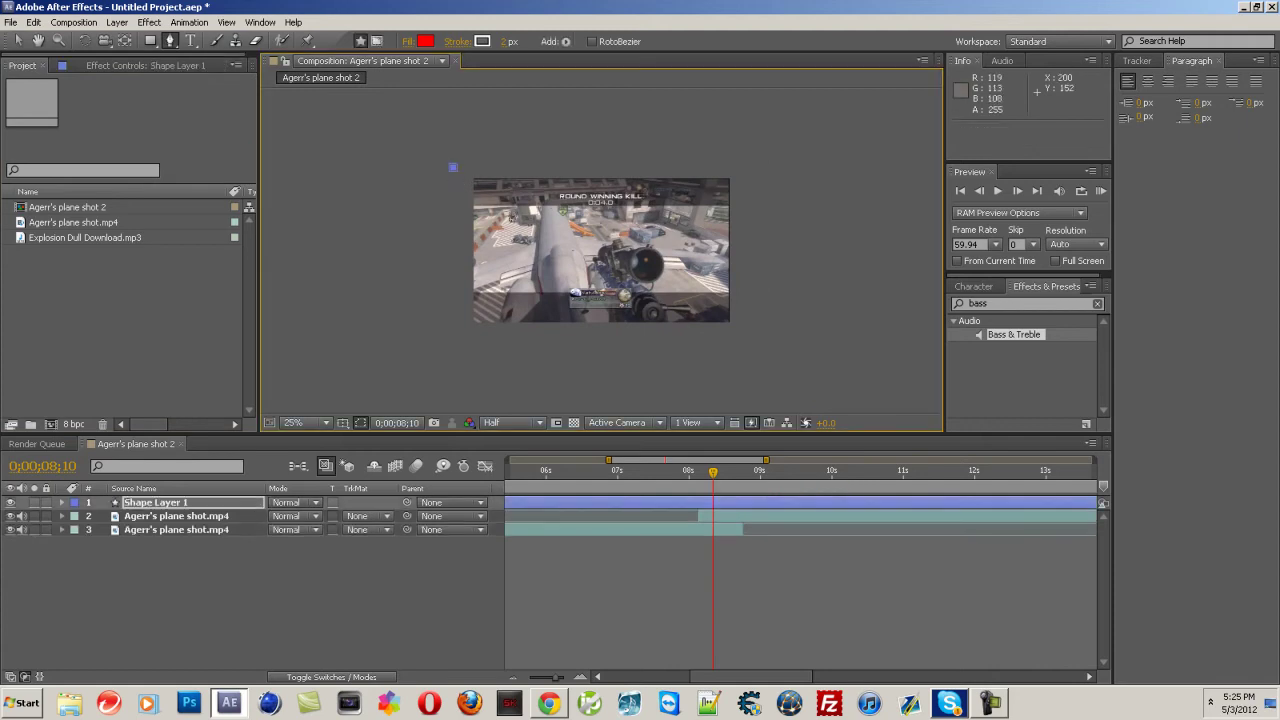
pyautogui.press('Delete')
pyautogui.click(181, 504)
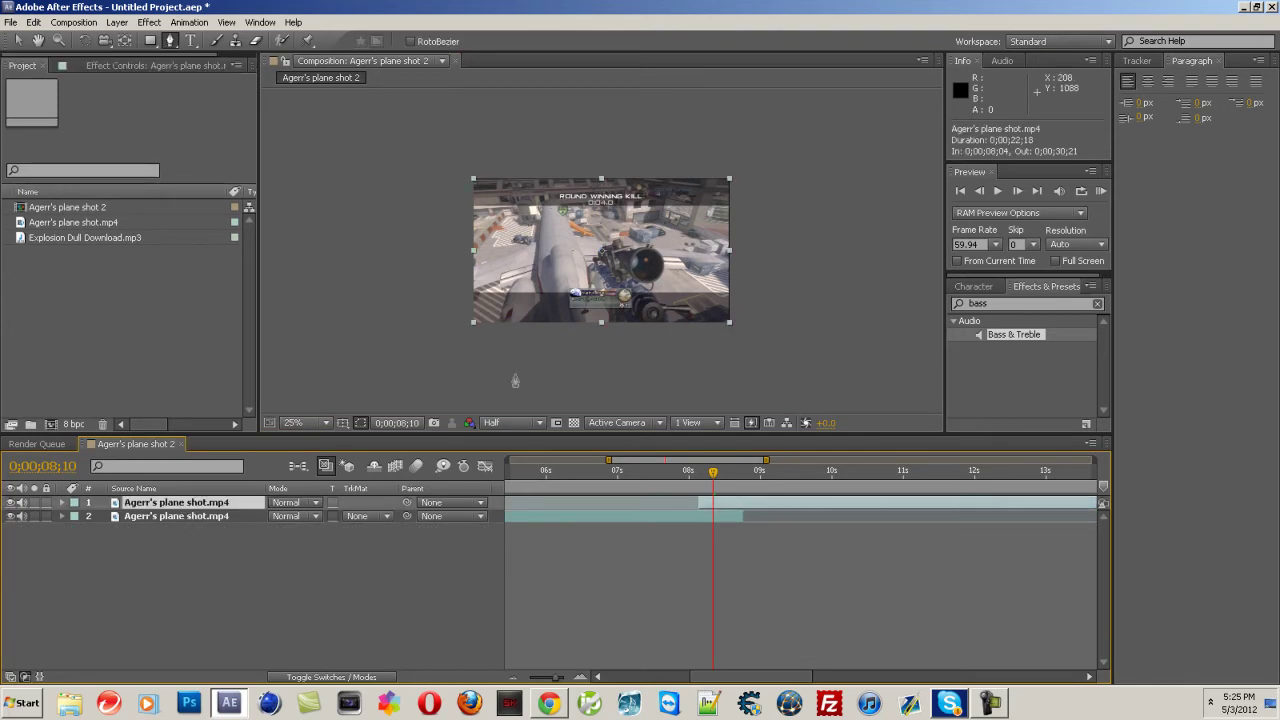
pyautogui.click(455, 170)
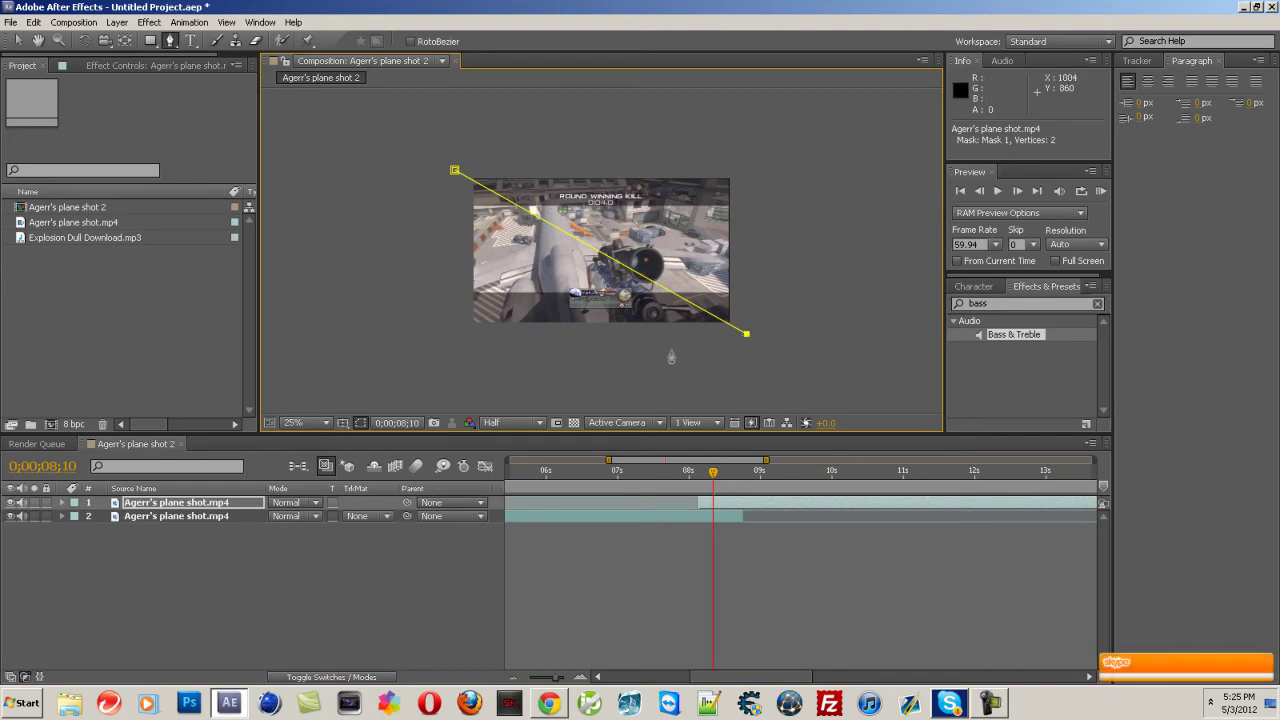
pyautogui.click(474, 352)
pyautogui.click(418, 297)
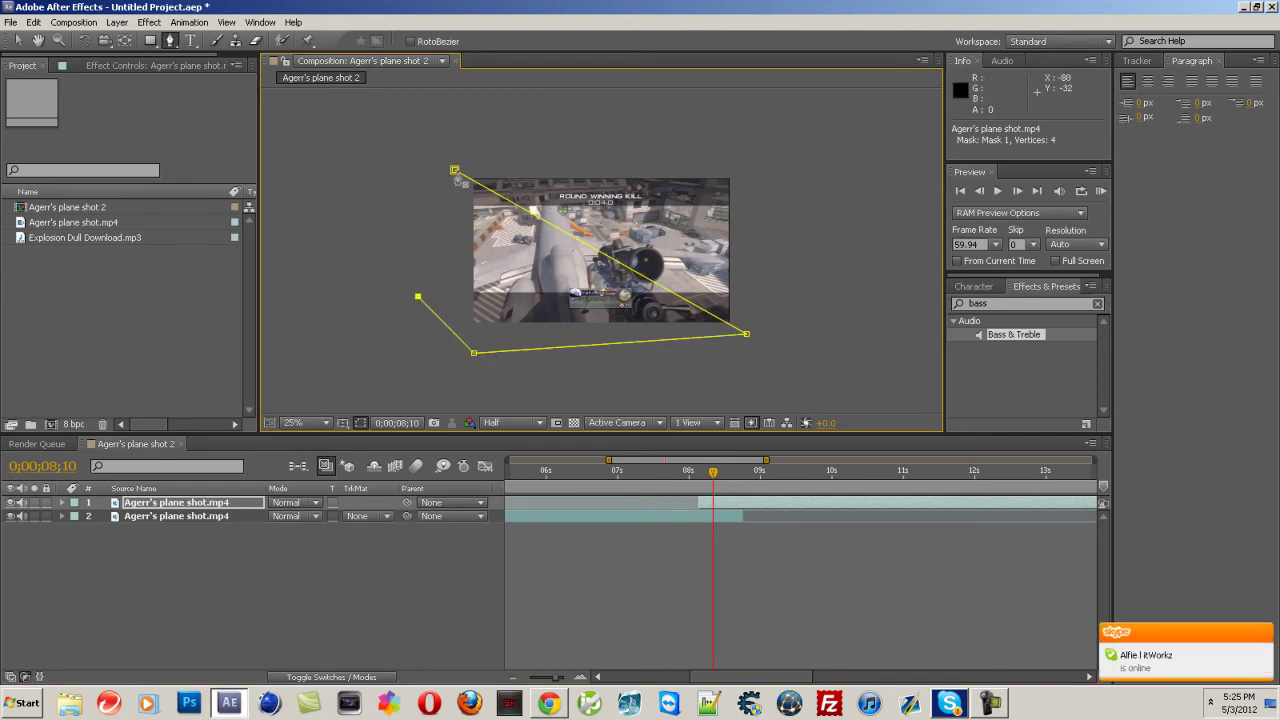
pyautogui.click(455, 170)
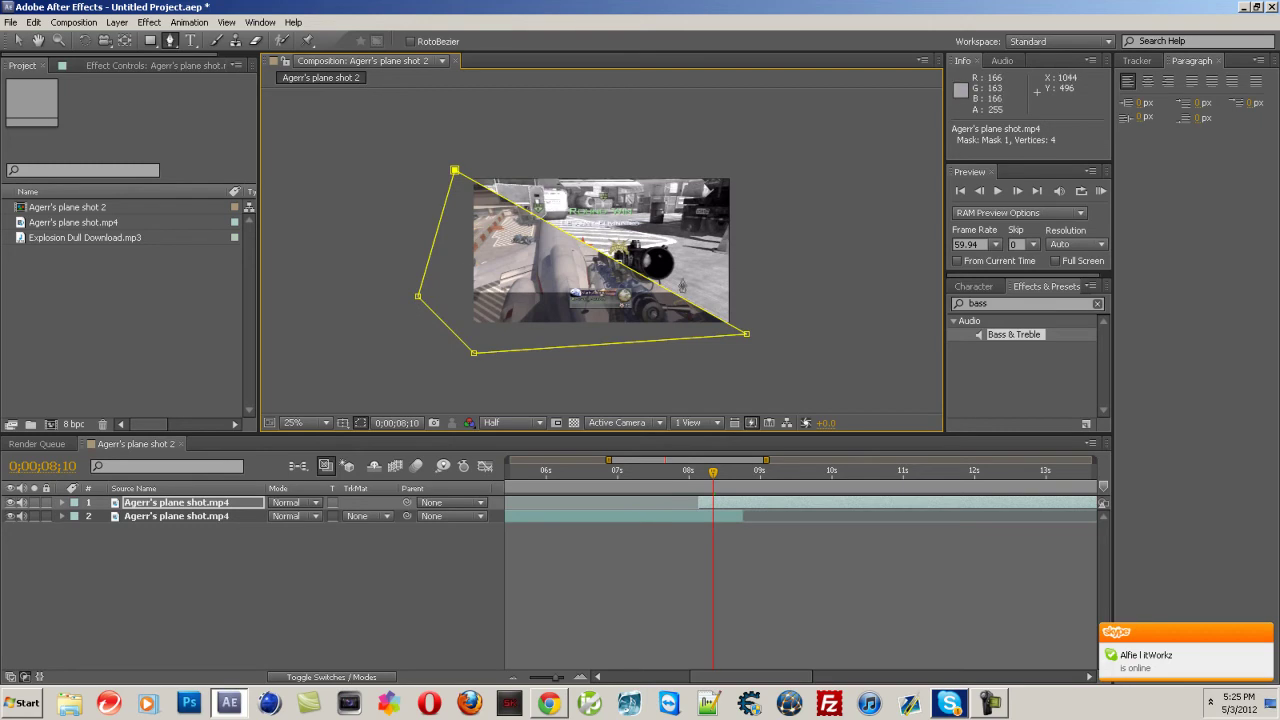
# Duplicate the masked layer and set Mask 1 on the top copy to Inverted.
pyautogui.click(178, 503)
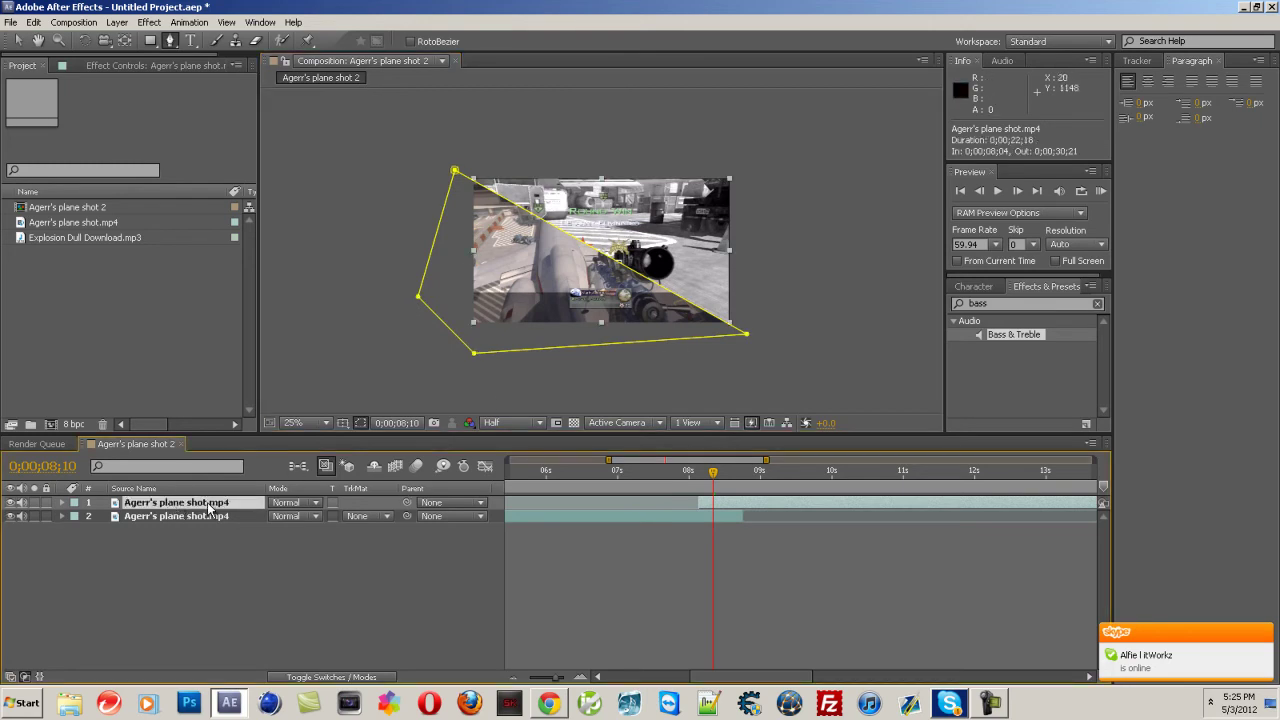
pyautogui.hotkey('ctrl', 'd')
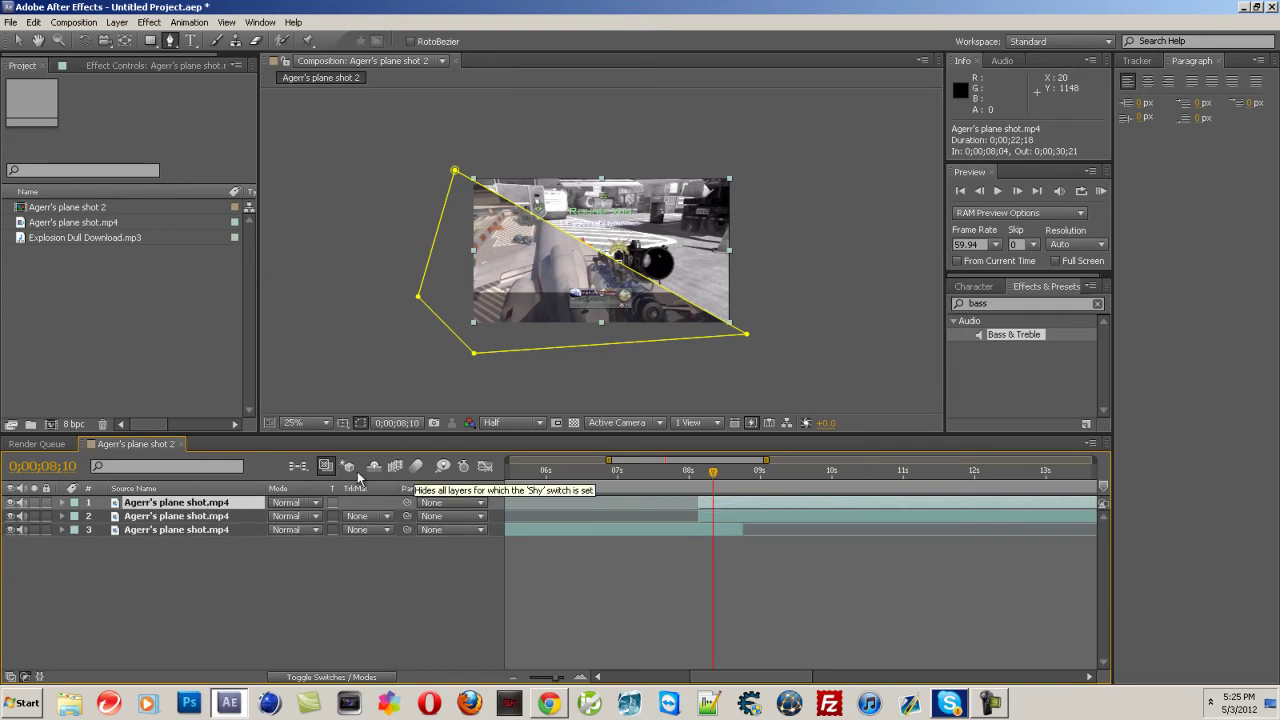
pyautogui.click(62, 503)
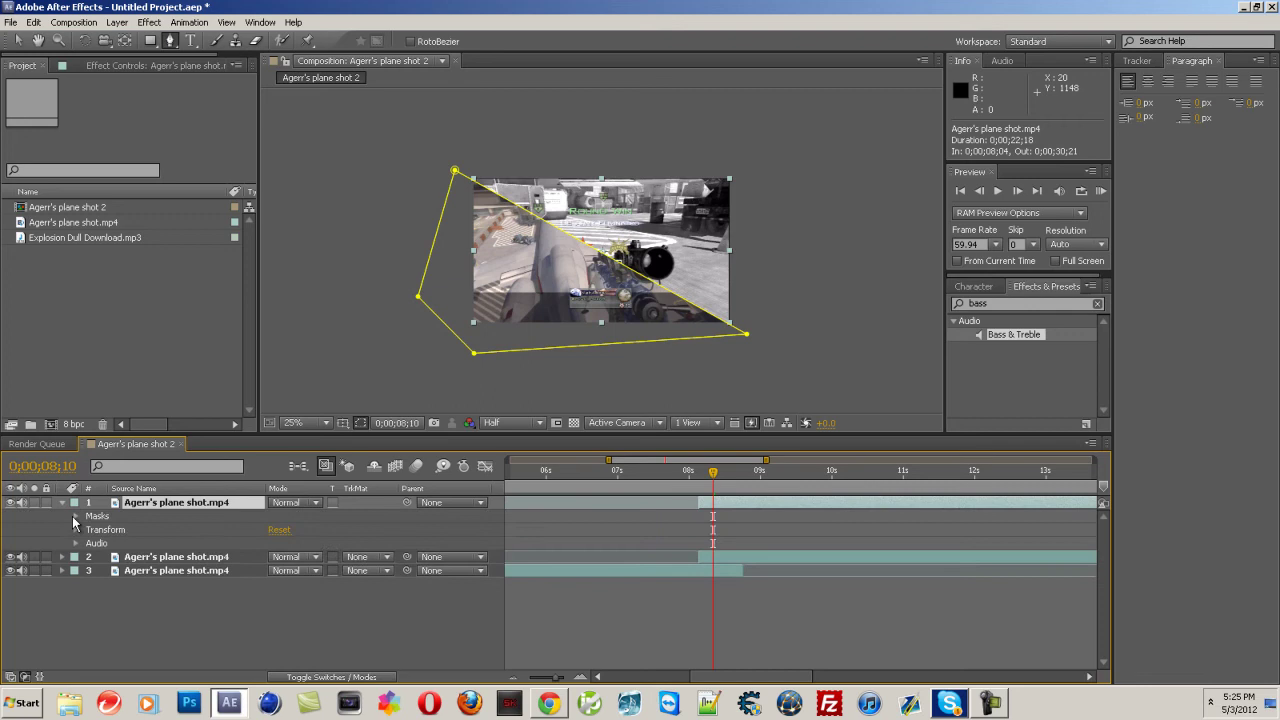
pyautogui.click(75, 516)
pyautogui.click(330, 530)
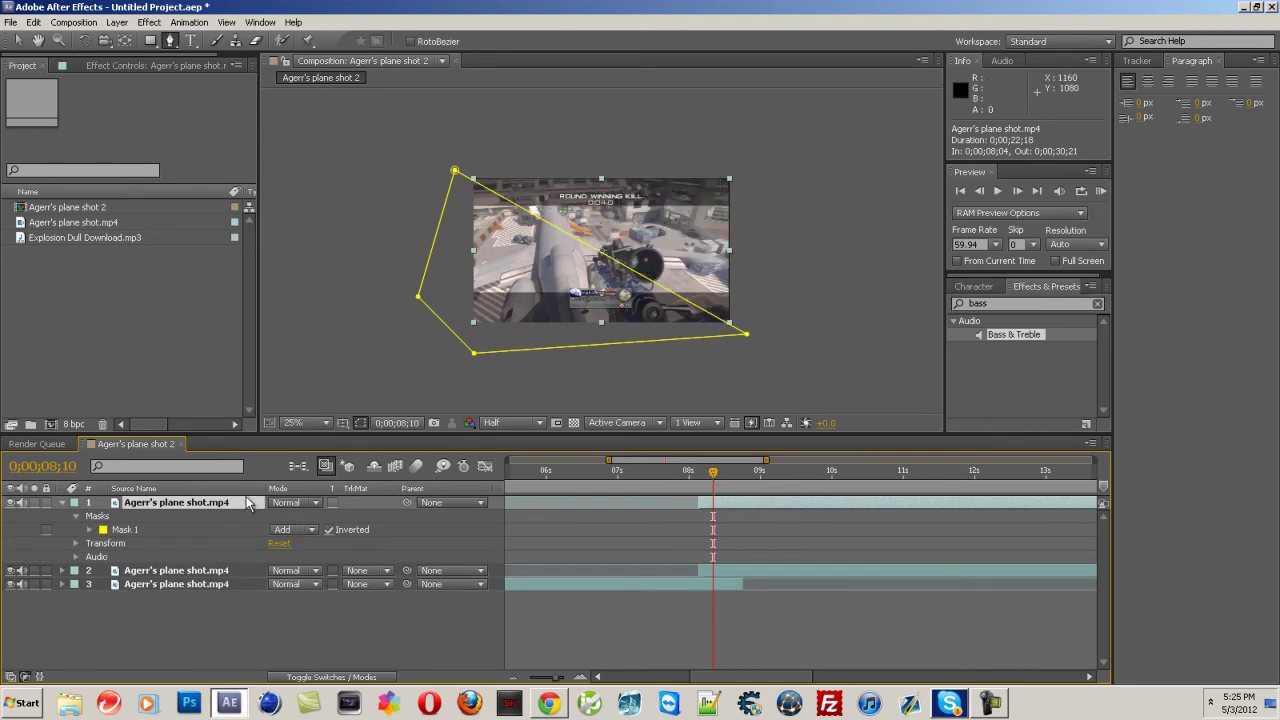
# Fold away the top layer's Masks group and show its Transform properties.
pyautogui.click(62, 502)
pyautogui.click(62, 502)
pyautogui.click(76, 516)
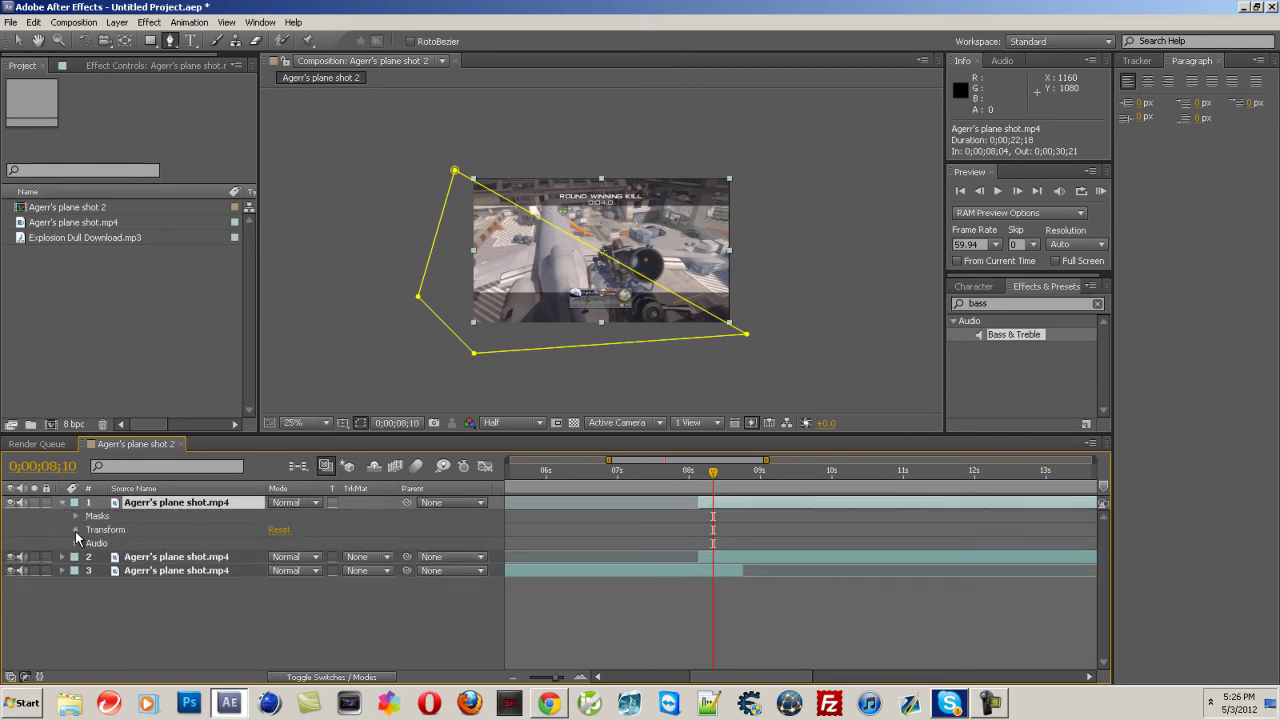
pyautogui.click(76, 530)
# Move the current time to 0;00;08;05 and preview the frames around the cut.
pyautogui.moveTo(715, 478); pyautogui.dragTo(698, 478)
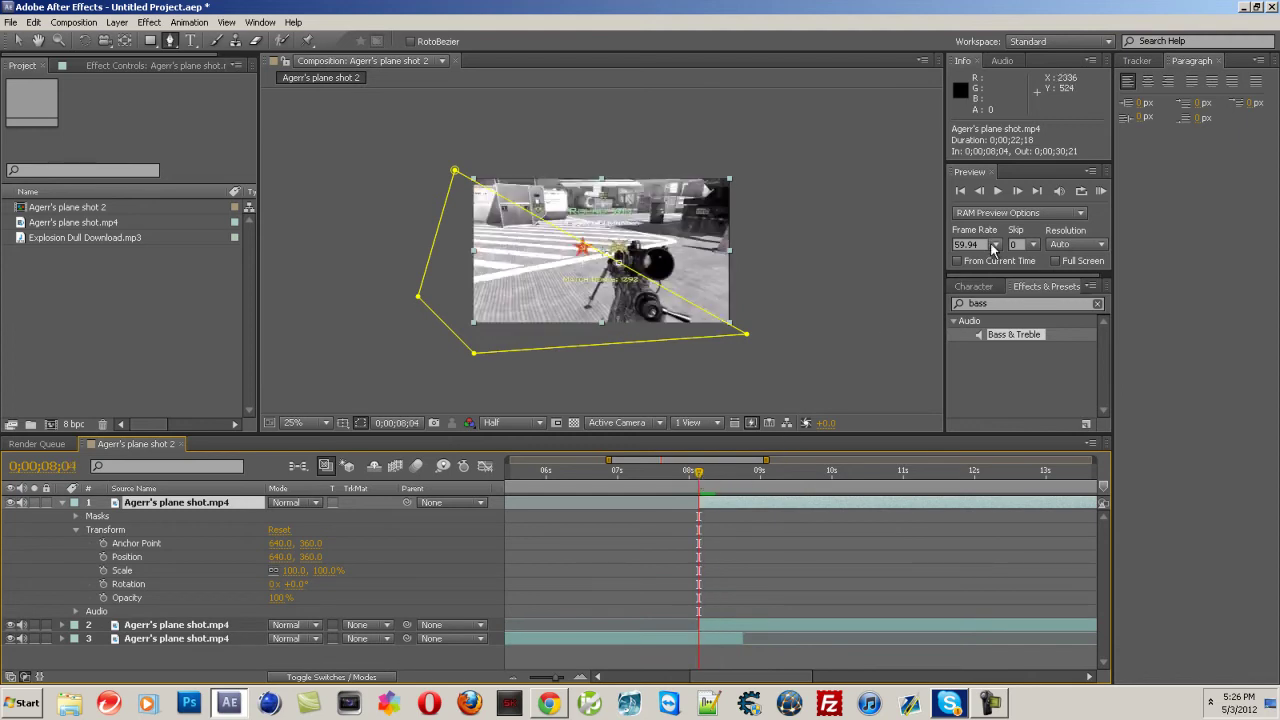
pyautogui.click(979, 190)
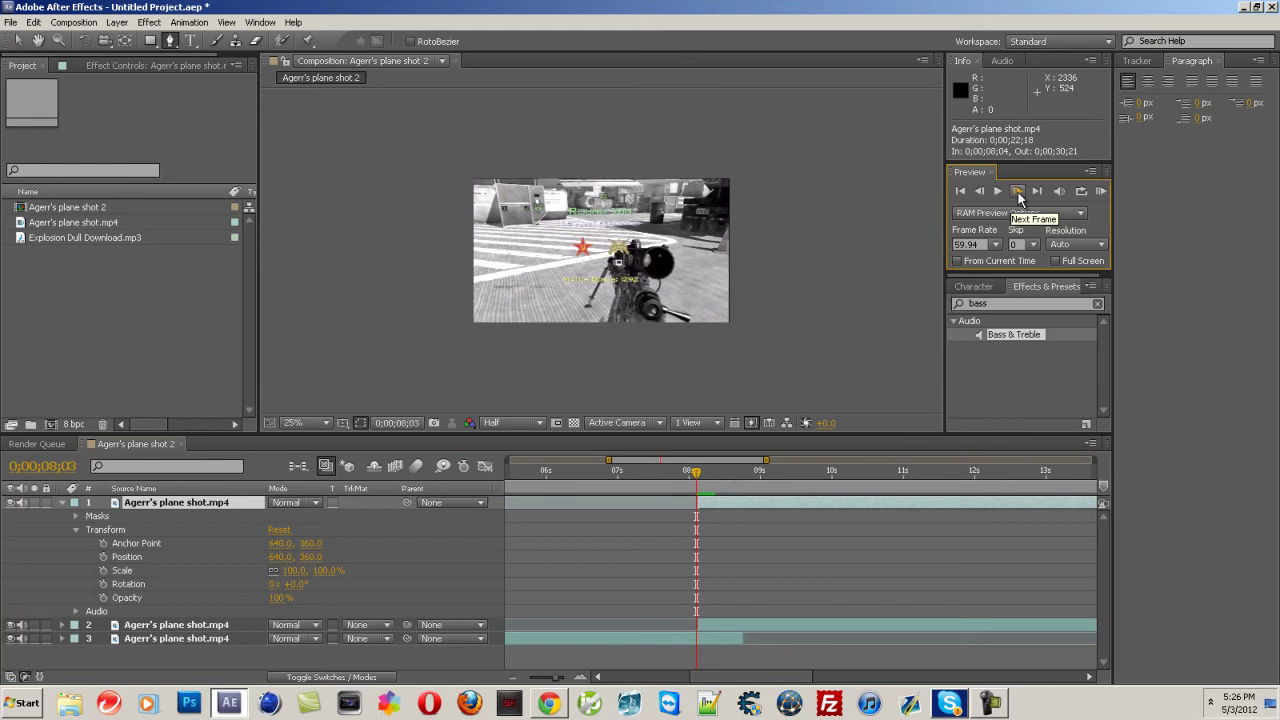
pyautogui.click(1017, 190)
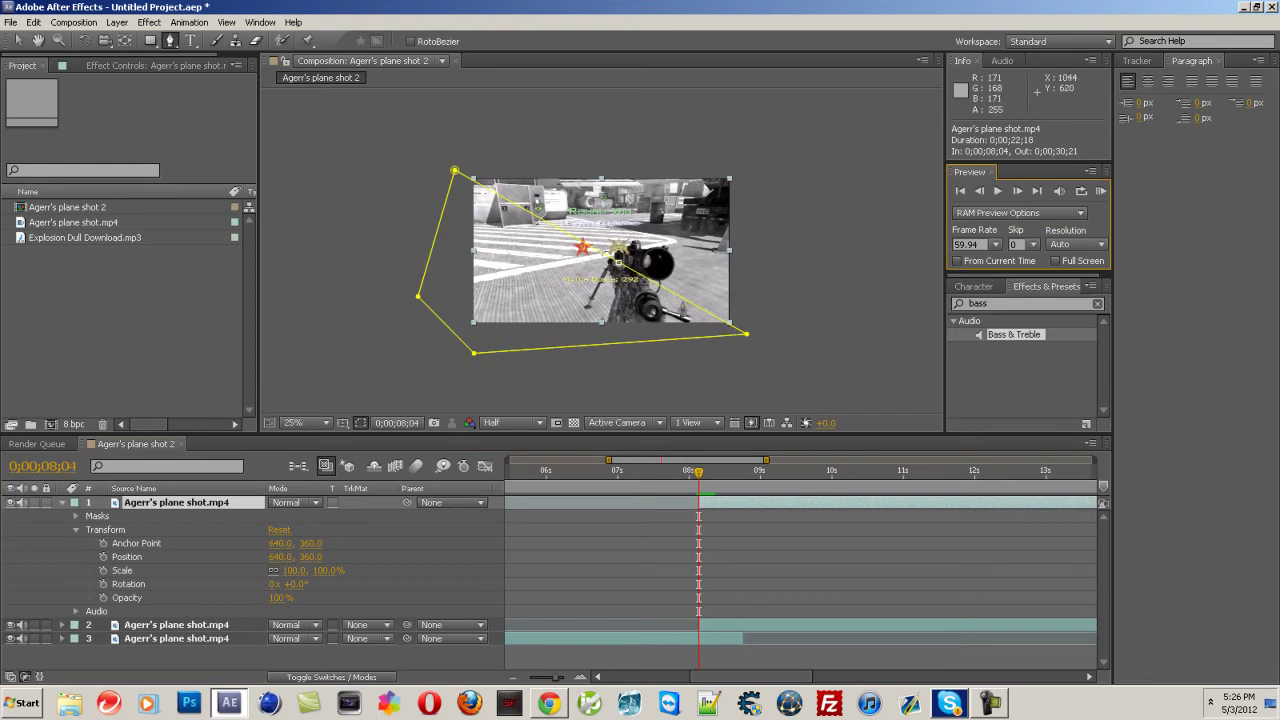
pyautogui.click(1022, 194)
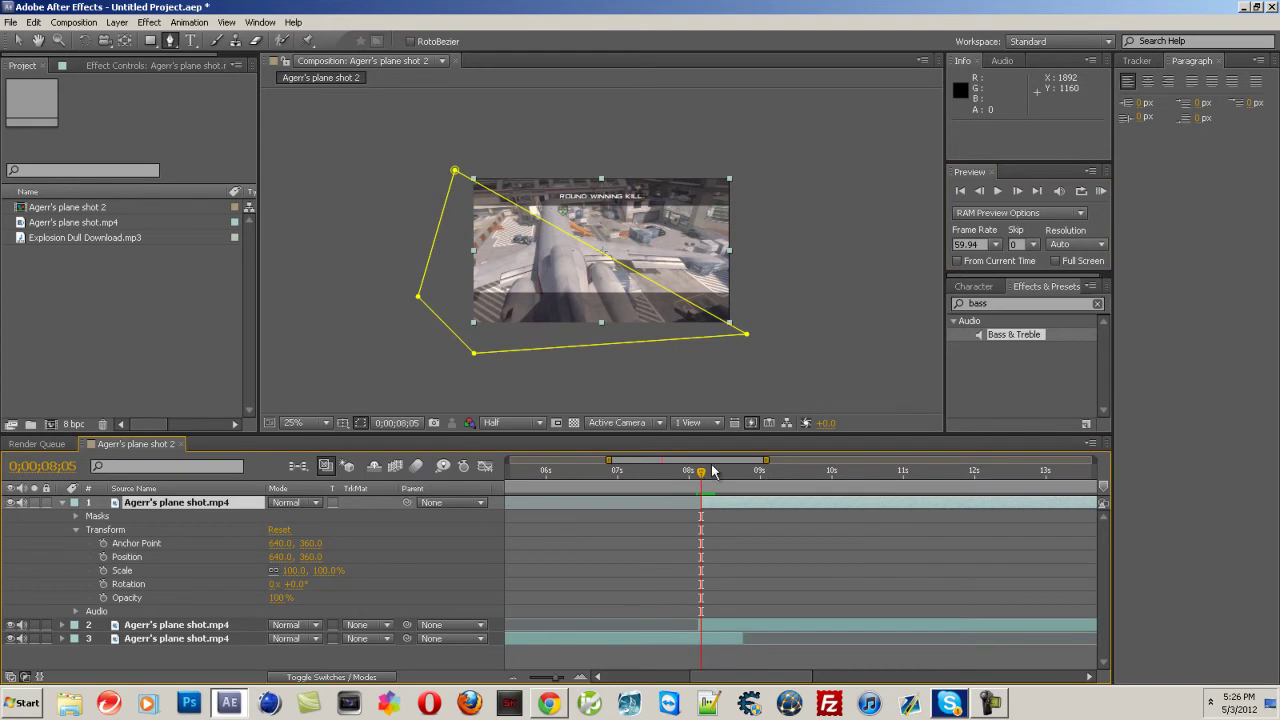
pyautogui.click(188, 626)
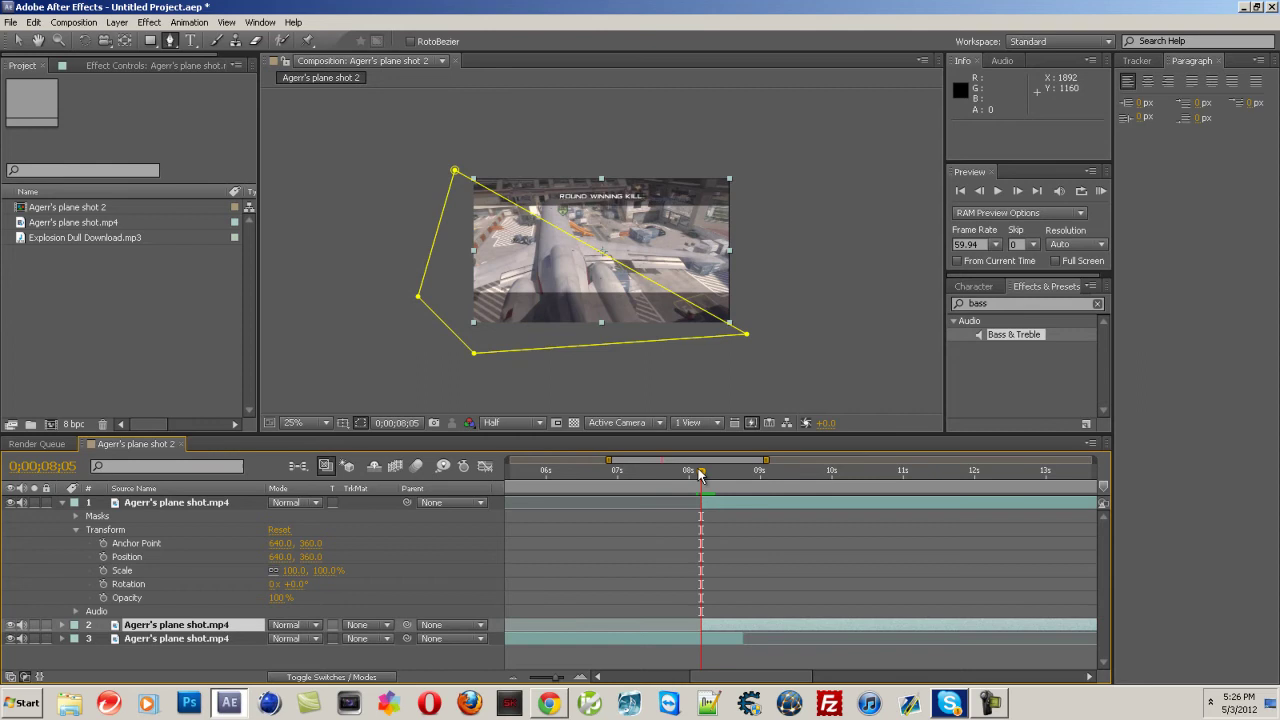
pyautogui.moveTo(698, 477); pyautogui.dragTo(699, 479)
pyautogui.click(997, 190)
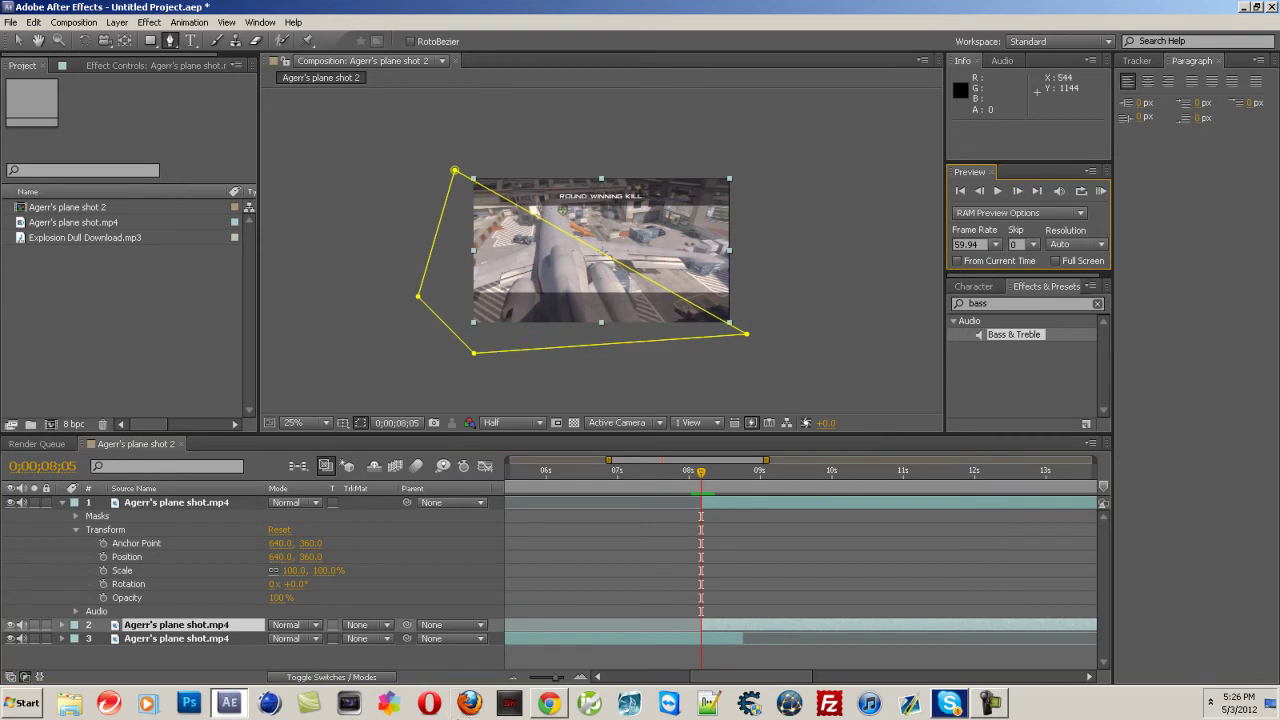
# Keyframe the top layer's Position at 0;00;08;05 to 1293, -58, pushing it off frame.
pyautogui.click(104, 557)
pyautogui.moveTo(281, 557); pyautogui.dragTo(486, 582)
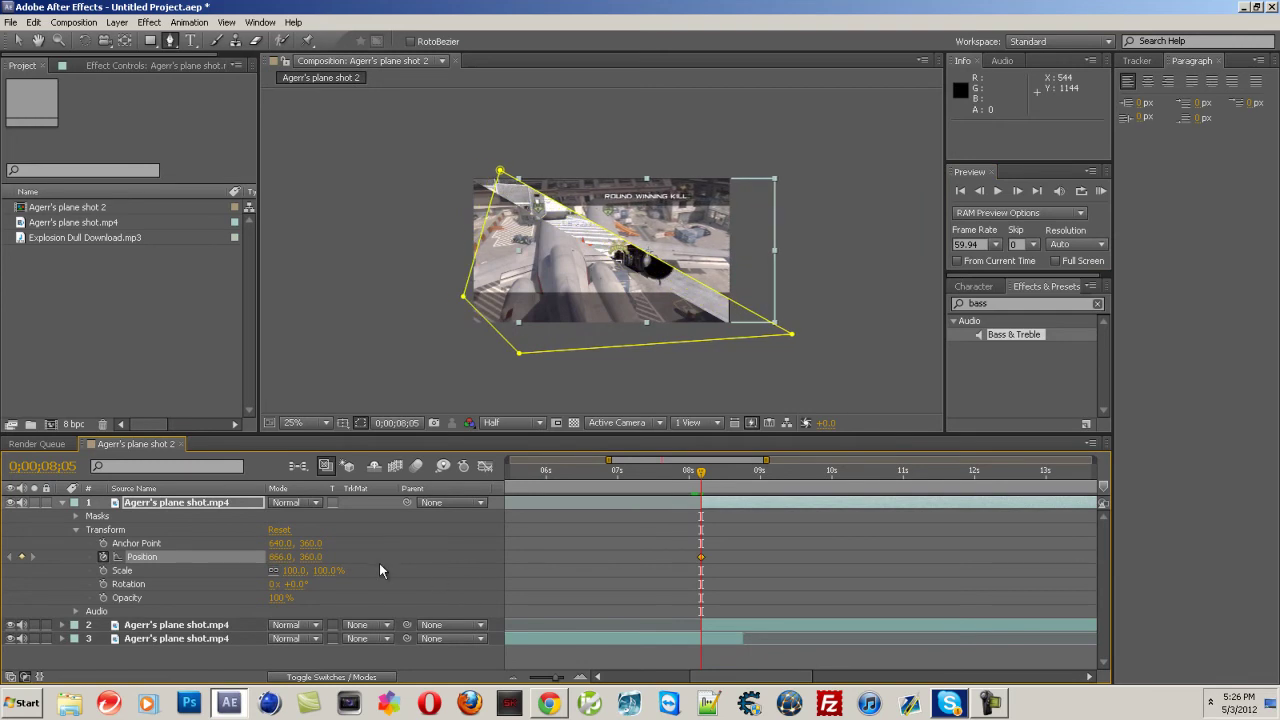
pyautogui.moveTo(312, 560); pyautogui.dragTo(54, 576)
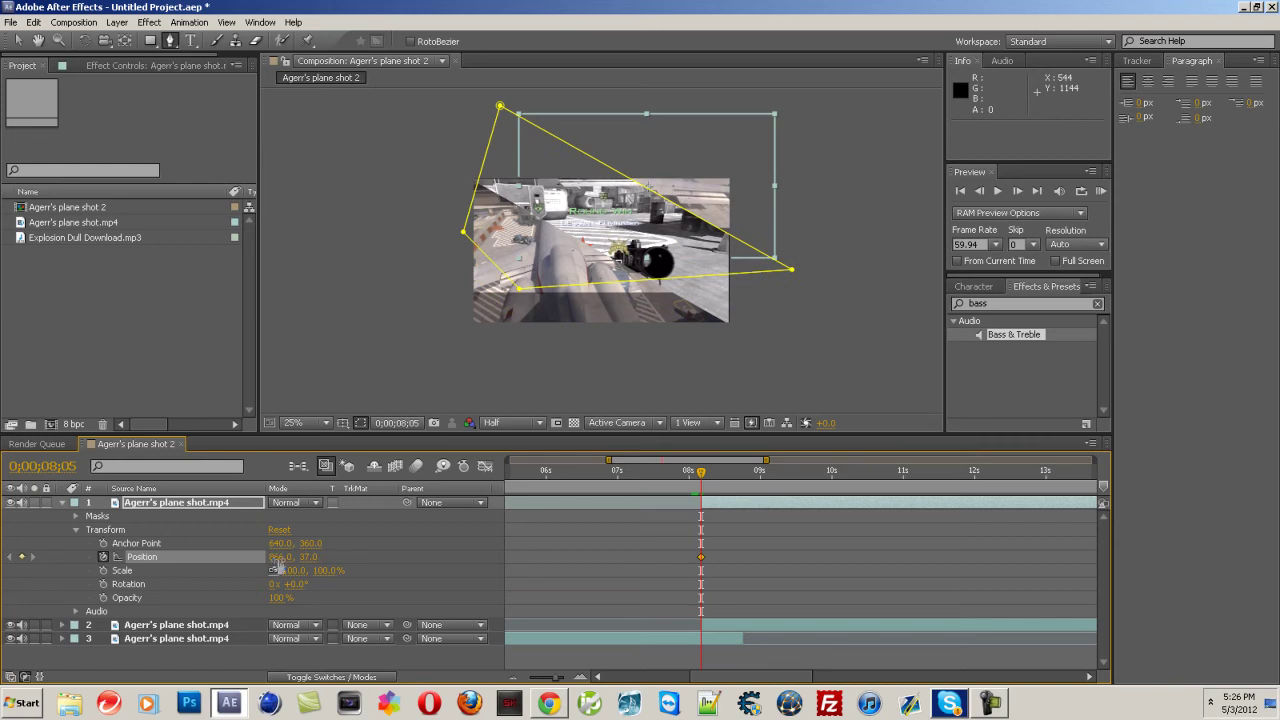
pyautogui.moveTo(282, 557); pyautogui.dragTo(527, 567)
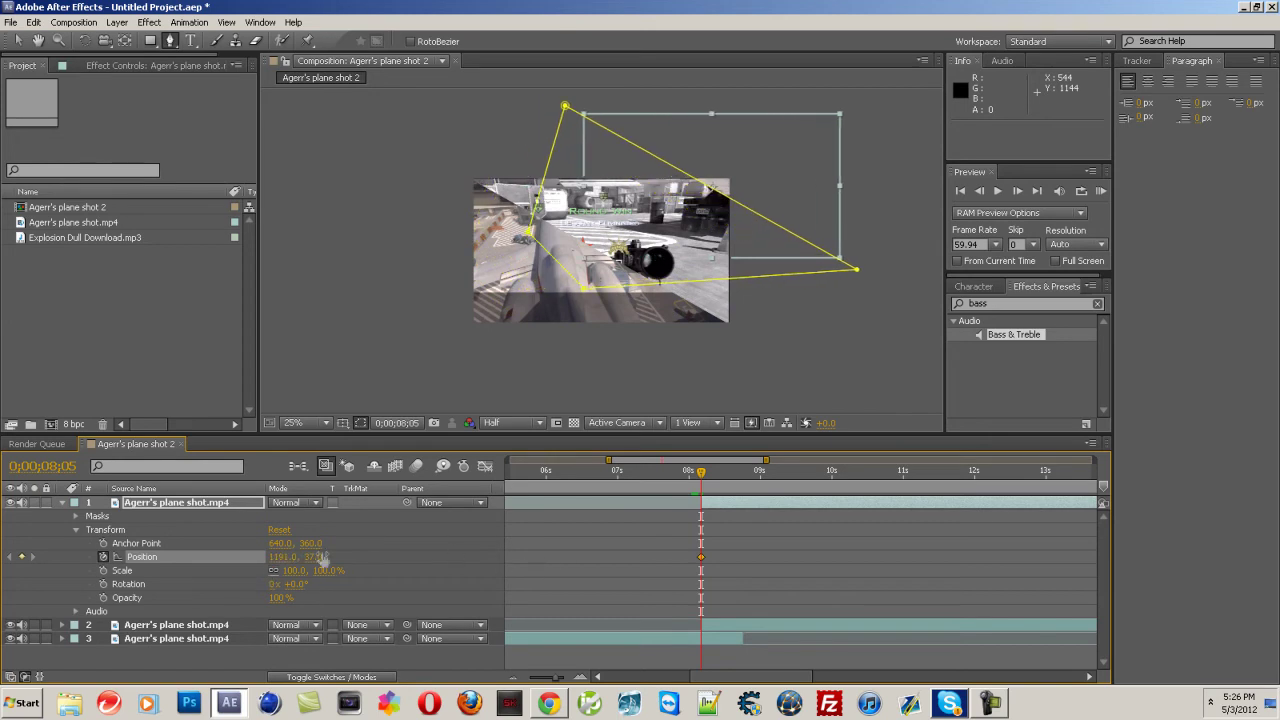
pyautogui.moveTo(312, 557); pyautogui.dragTo(376, 581)
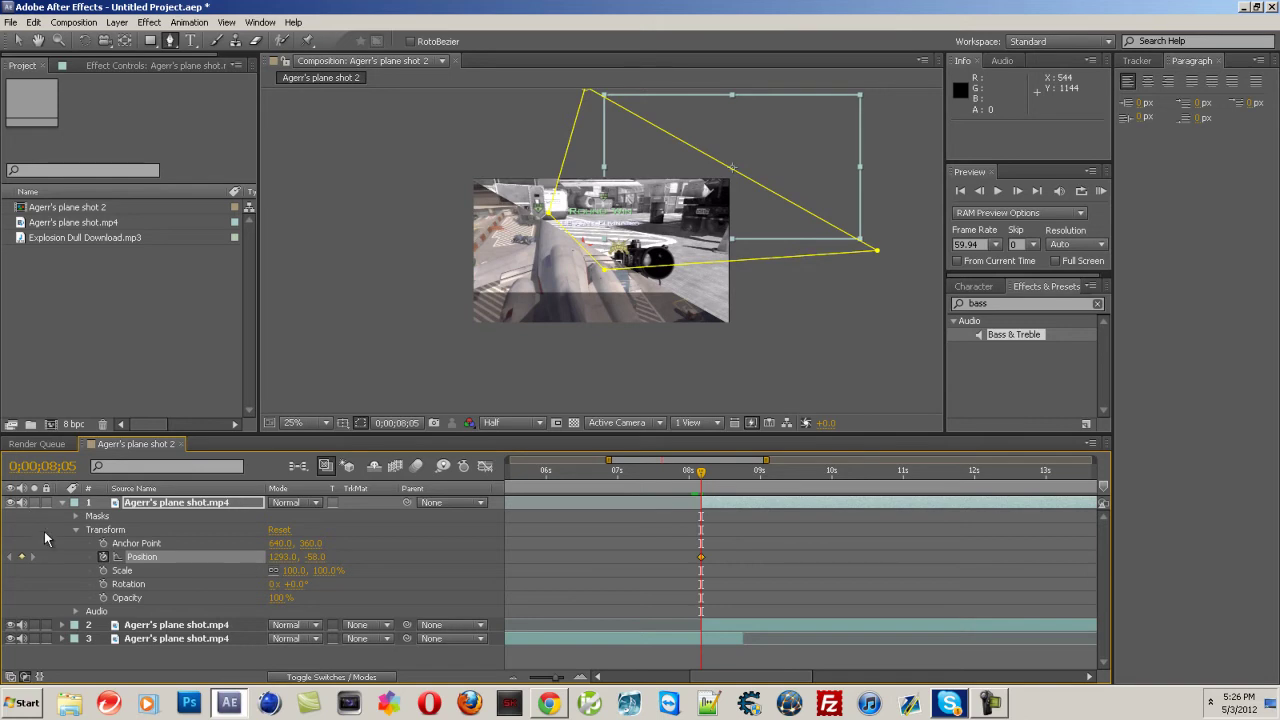
# Add a Position keyframe on layer 2 at 0;00;08;05 set to -34, 726.
pyautogui.click(62, 502)
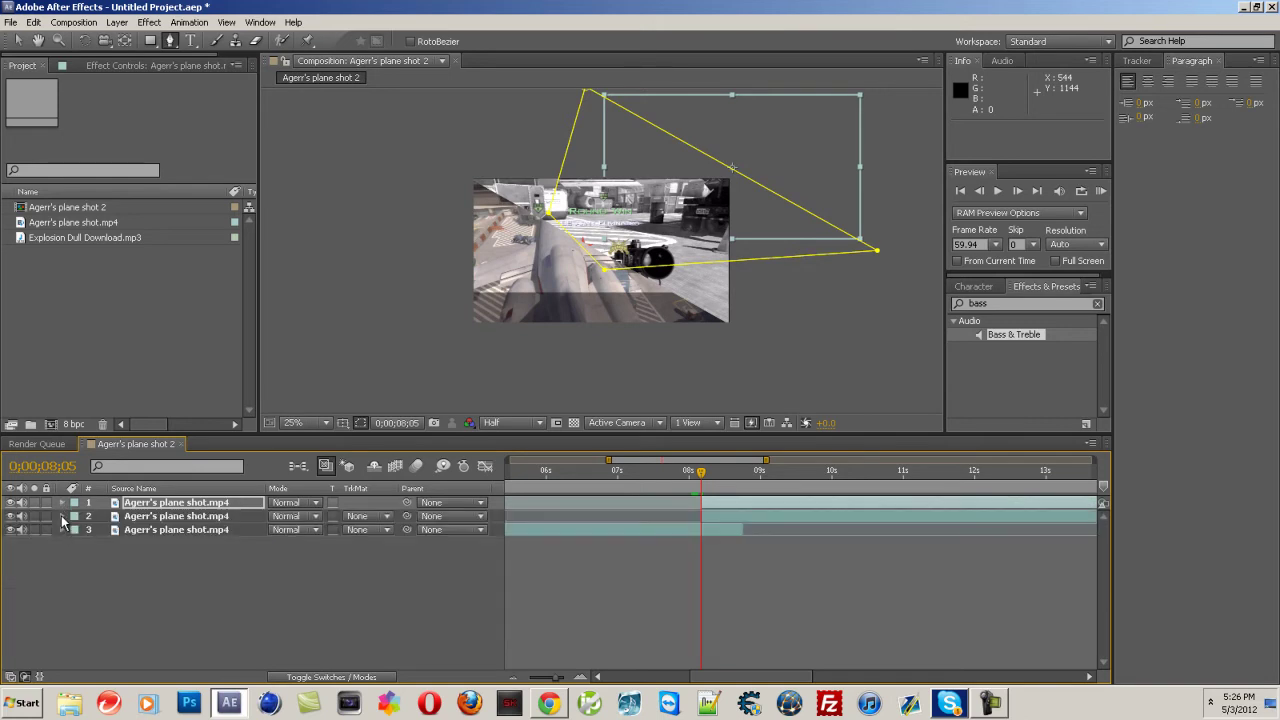
pyautogui.click(62, 516)
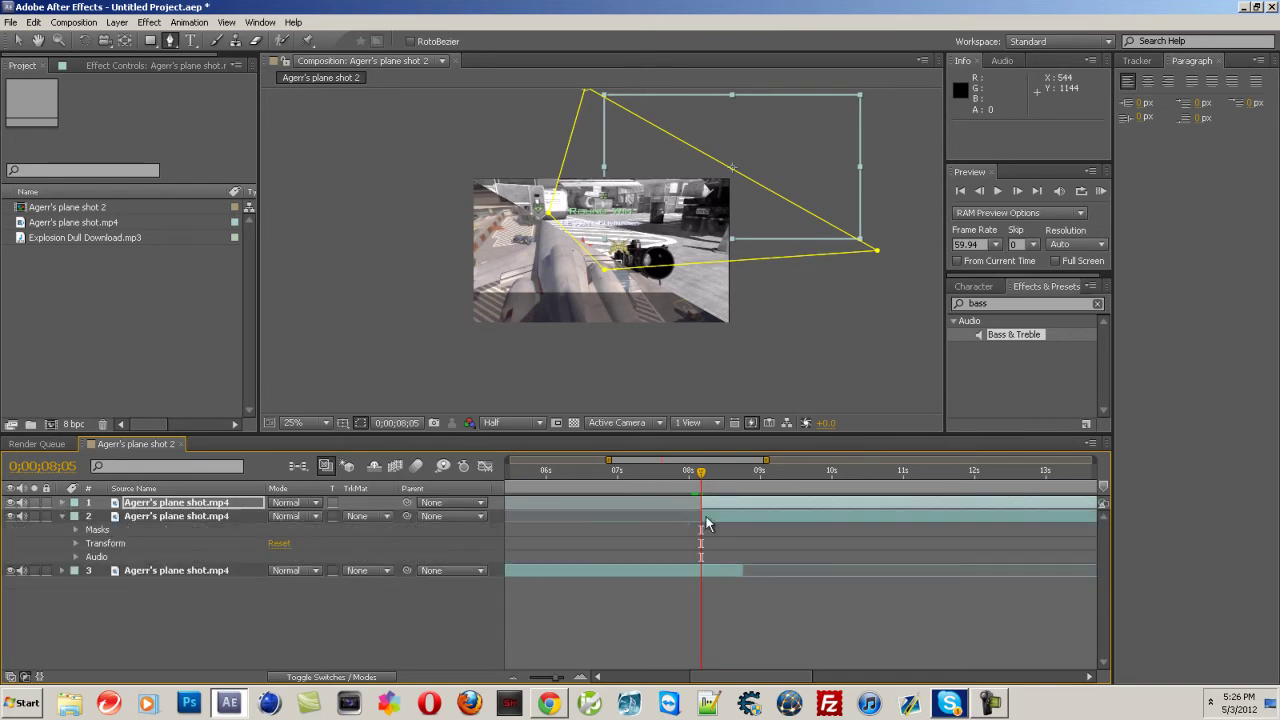
pyautogui.click(75, 543)
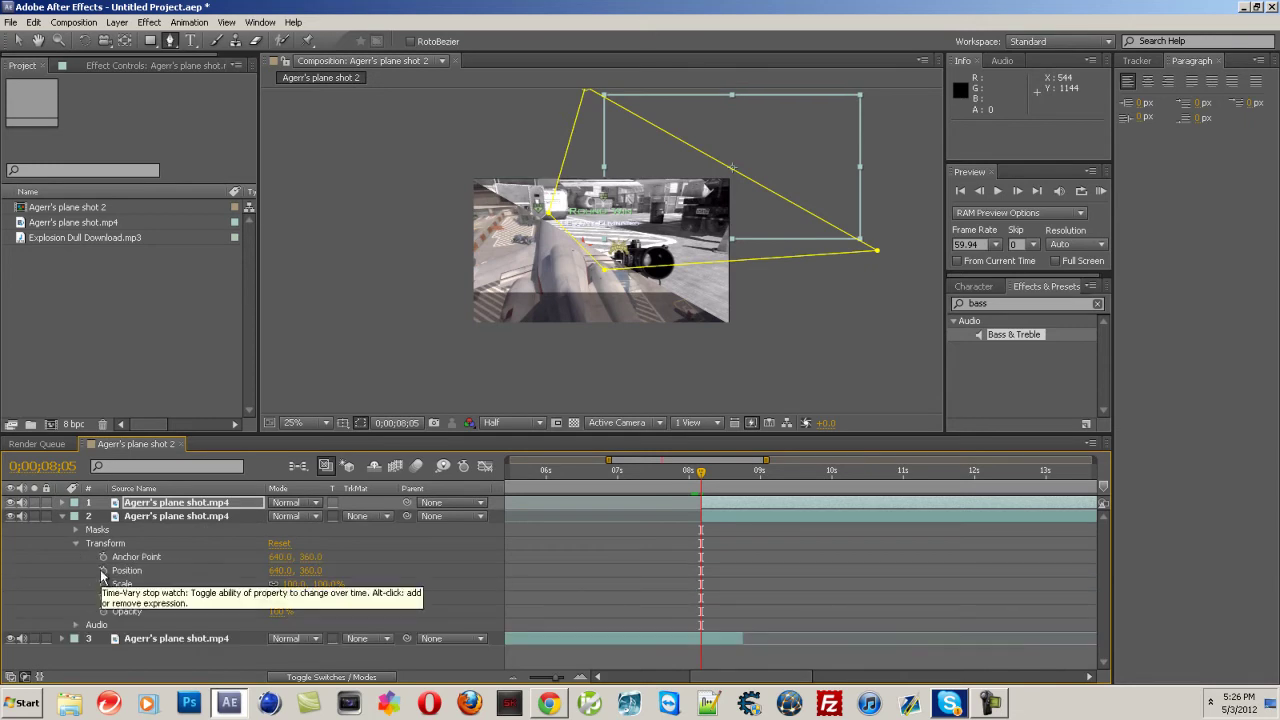
pyautogui.click(103, 570)
pyautogui.moveTo(282, 577); pyautogui.dragTo(150, 577)
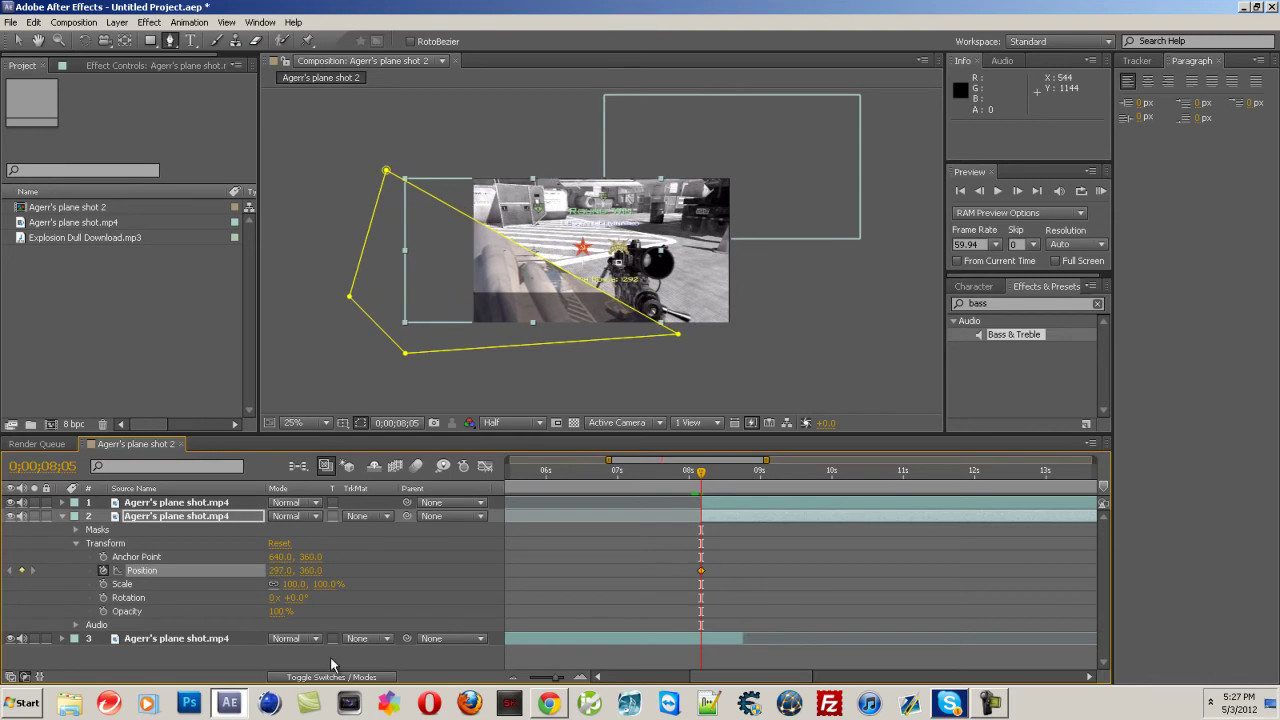
pyautogui.moveTo(310, 570); pyautogui.dragTo(384, 565)
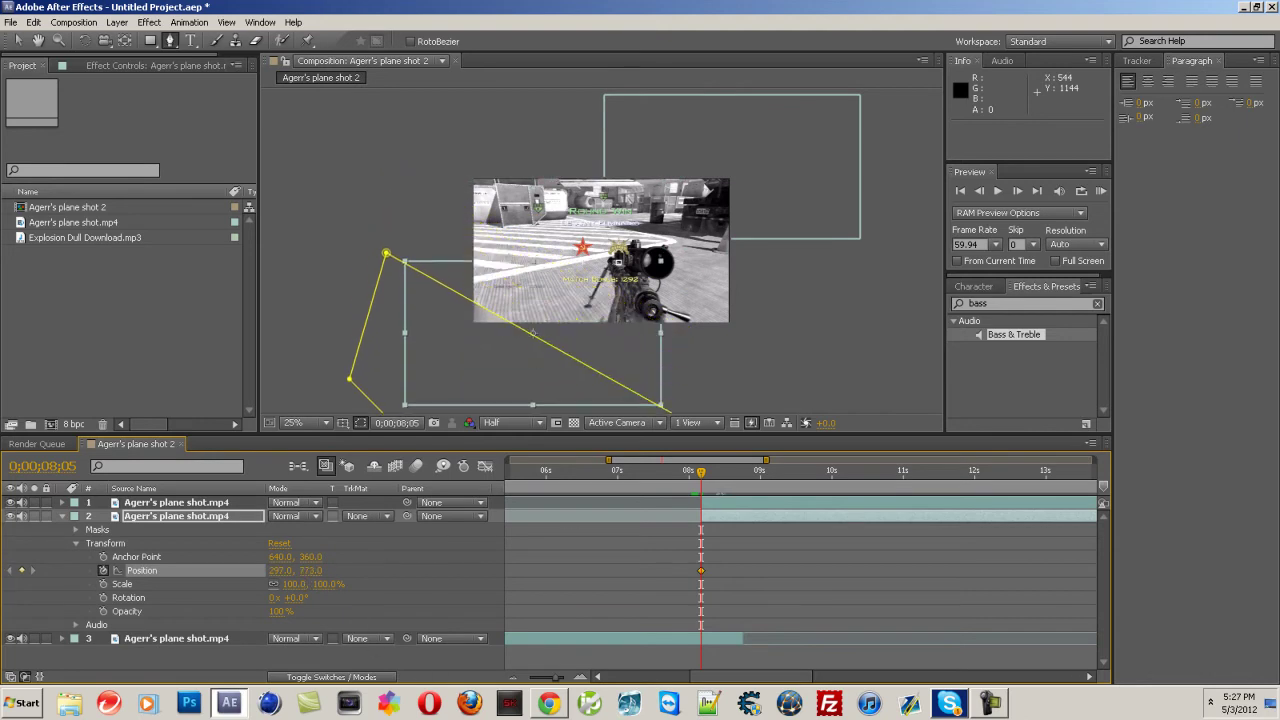
pyautogui.moveTo(310, 570); pyautogui.dragTo(275, 570)
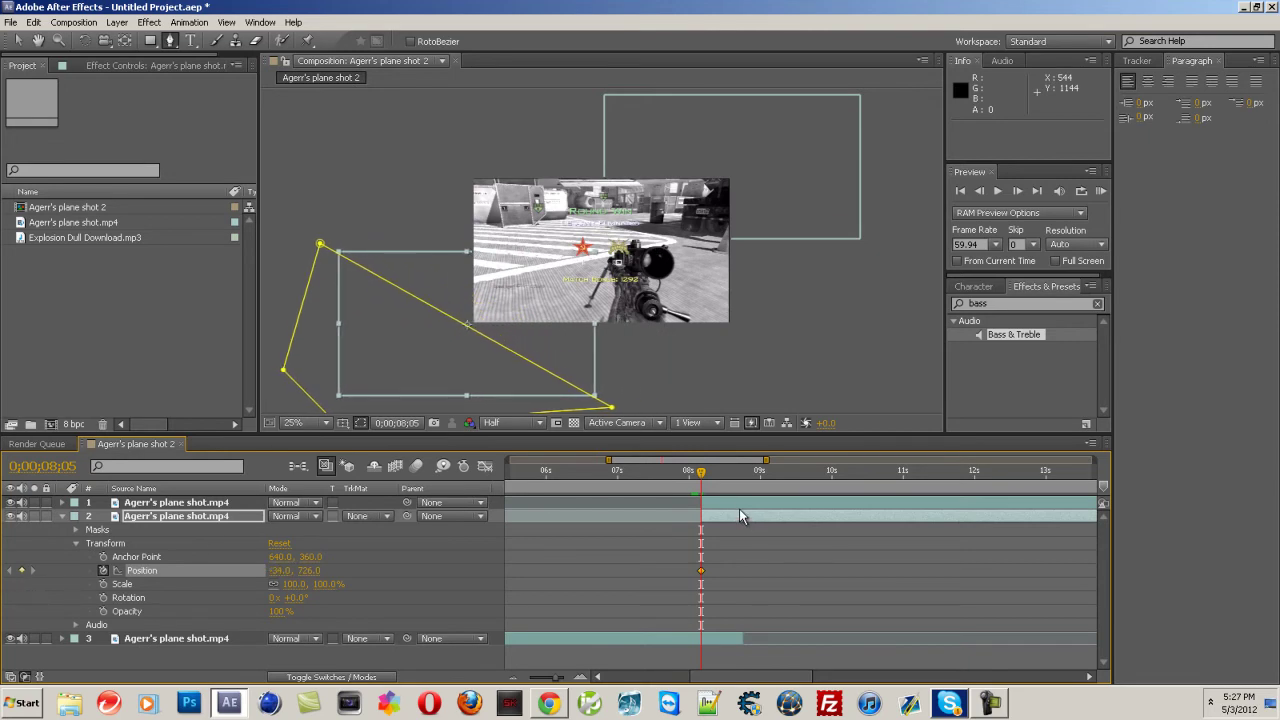
# Show Position for both plane-shot layers and move the current time to 0;00;08;22.
pyautogui.click(62, 516)
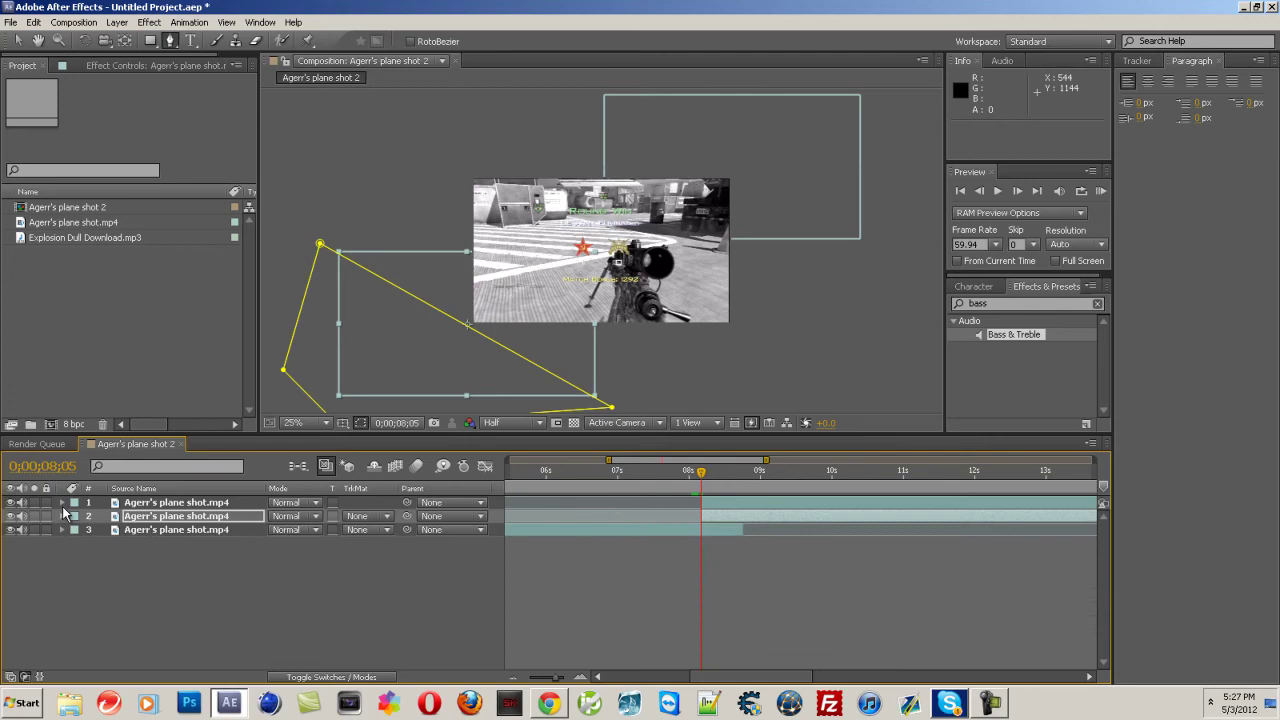
pyautogui.click(172, 503)
pyautogui.keyDown('ctrl'); pyautogui.click(166, 516); pyautogui.keyUp('ctrl')
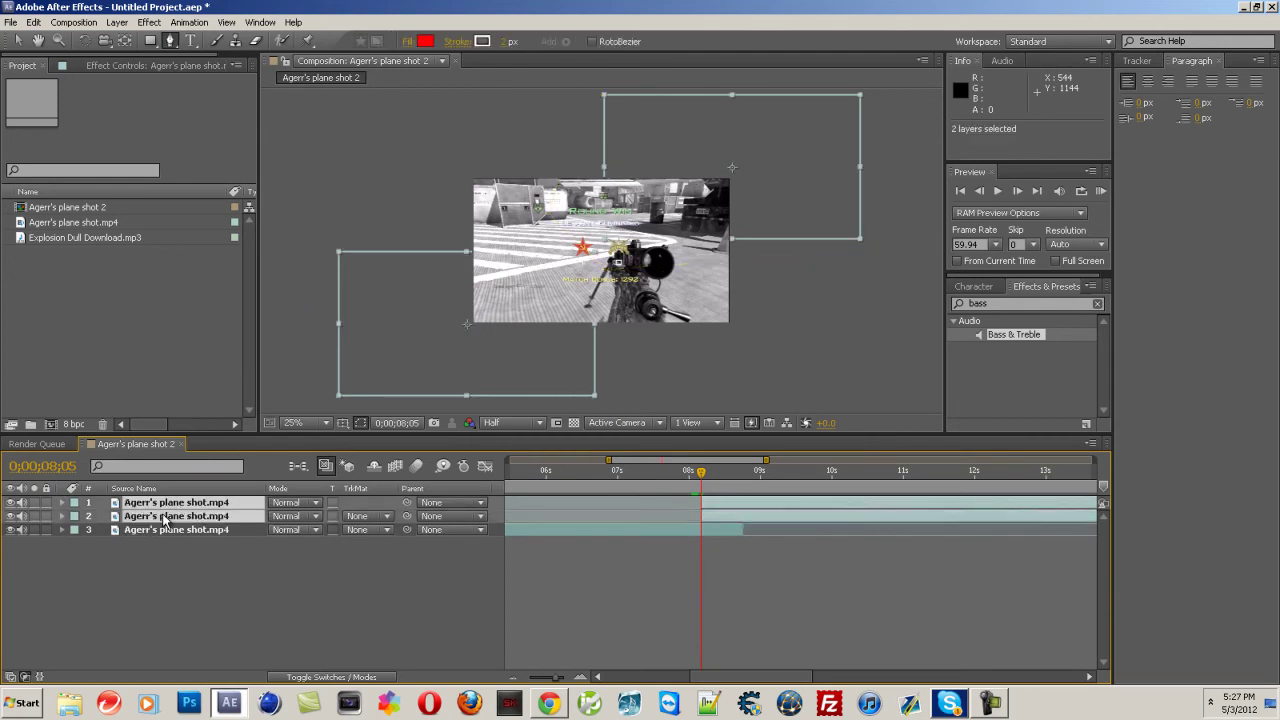
pyautogui.press('p')
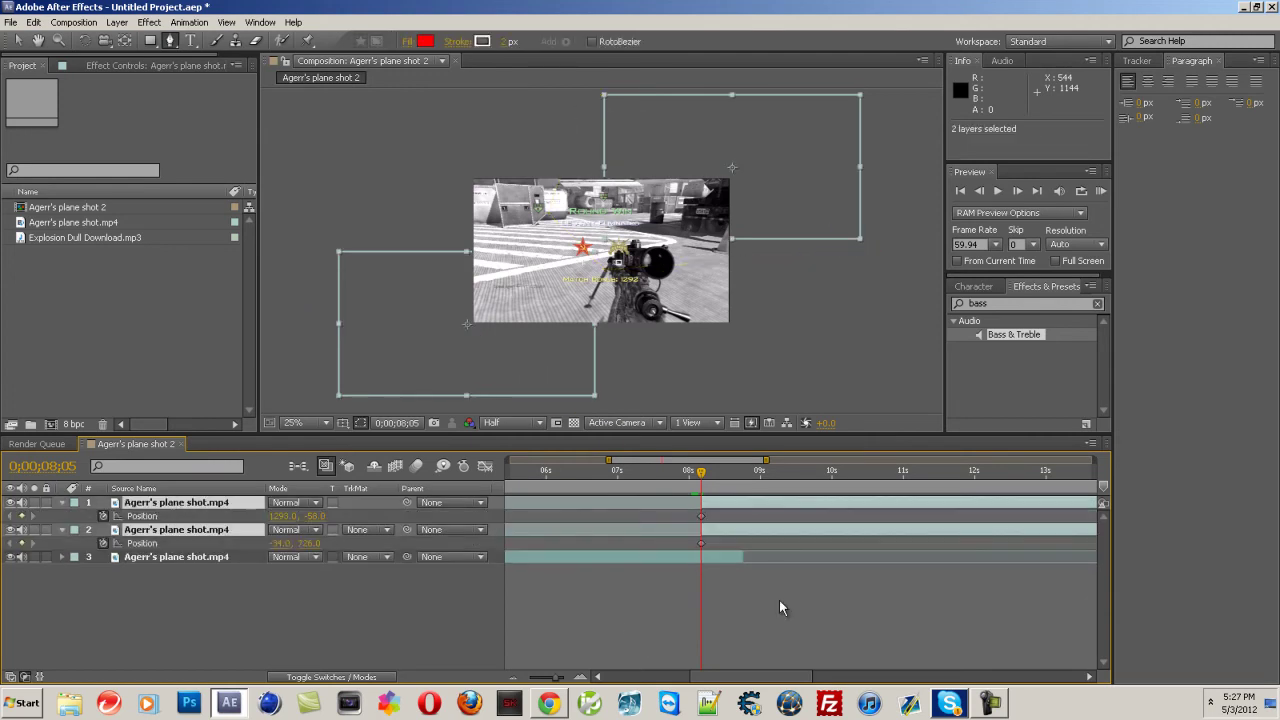
pyautogui.moveTo(700, 476); pyautogui.dragTo(744, 478)
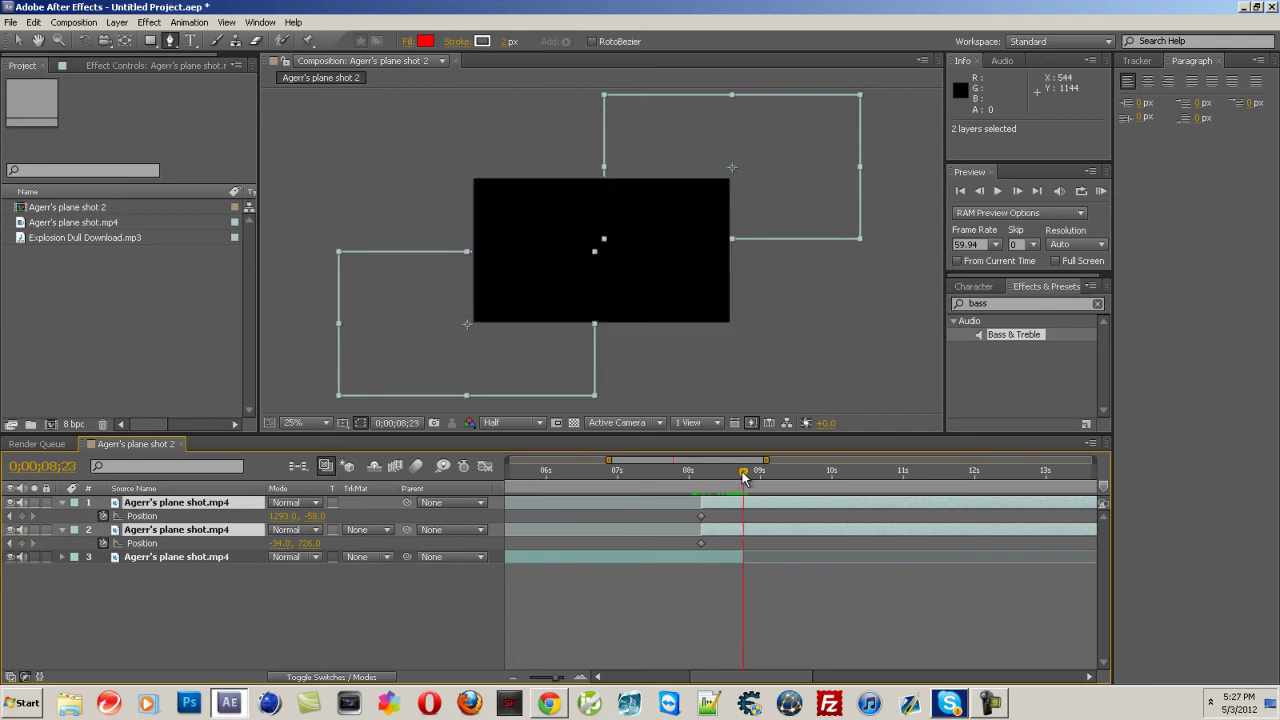
pyautogui.click(979, 190)
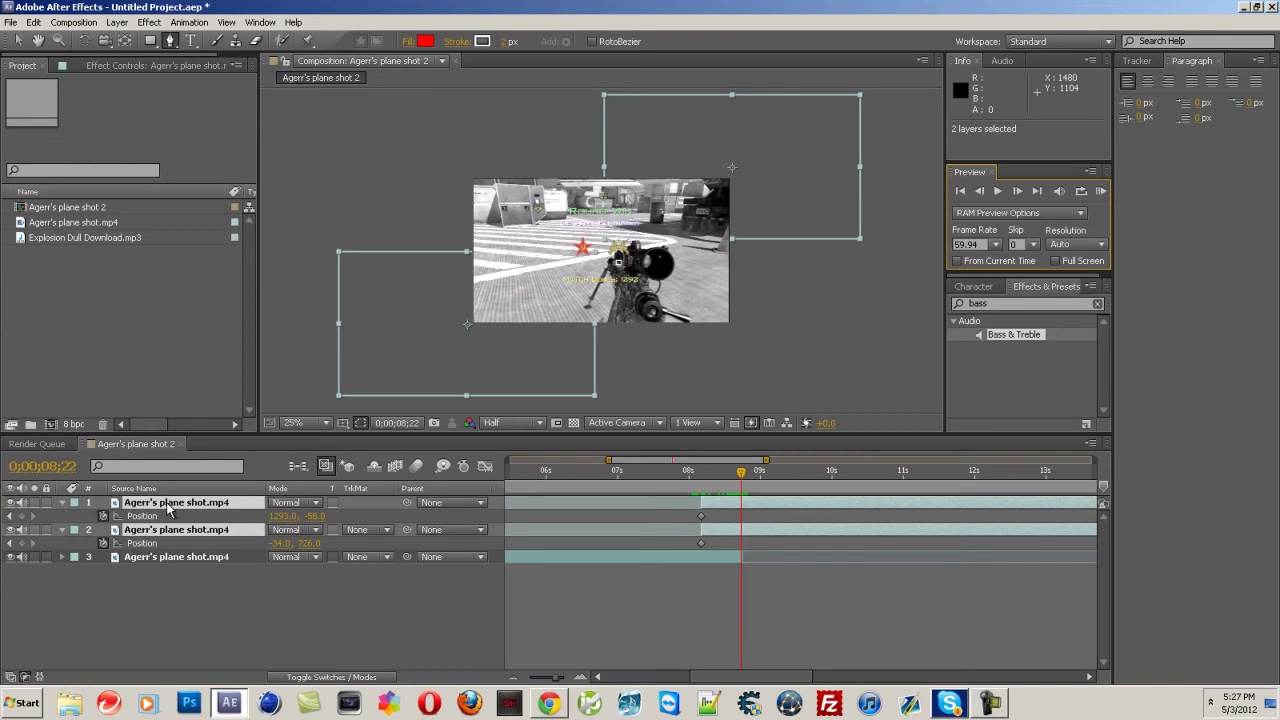
# Set both layers' Position to 640, 360 at 0;00;08;22.
pyautogui.click(284, 516)
pyautogui.write('6')
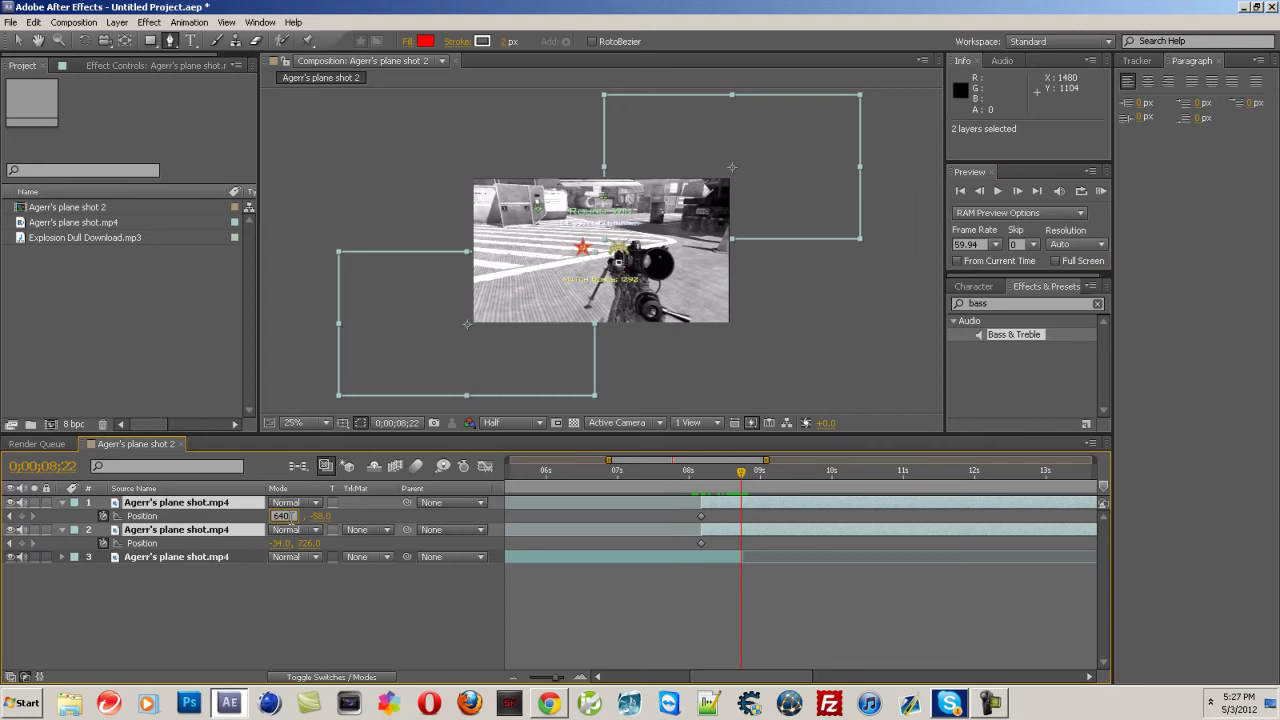
pyautogui.write('40')
pyautogui.click(320, 517)
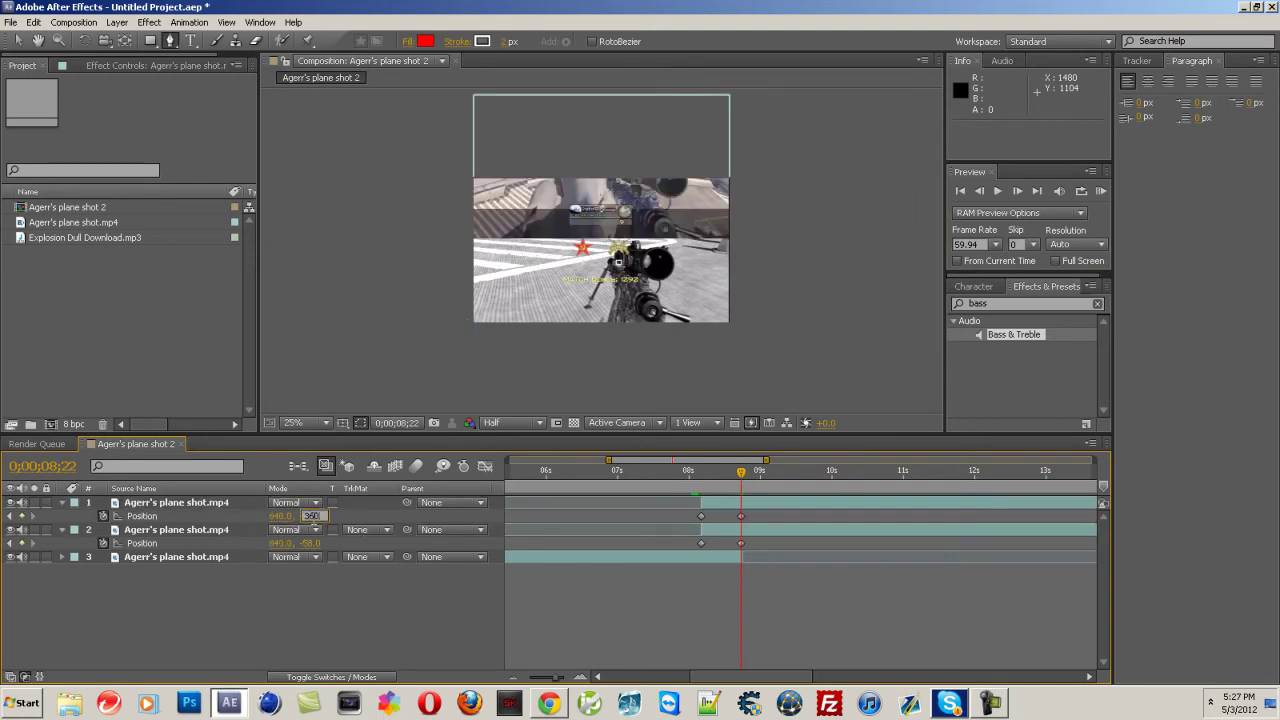
pyautogui.write('360')
pyautogui.press('Return')
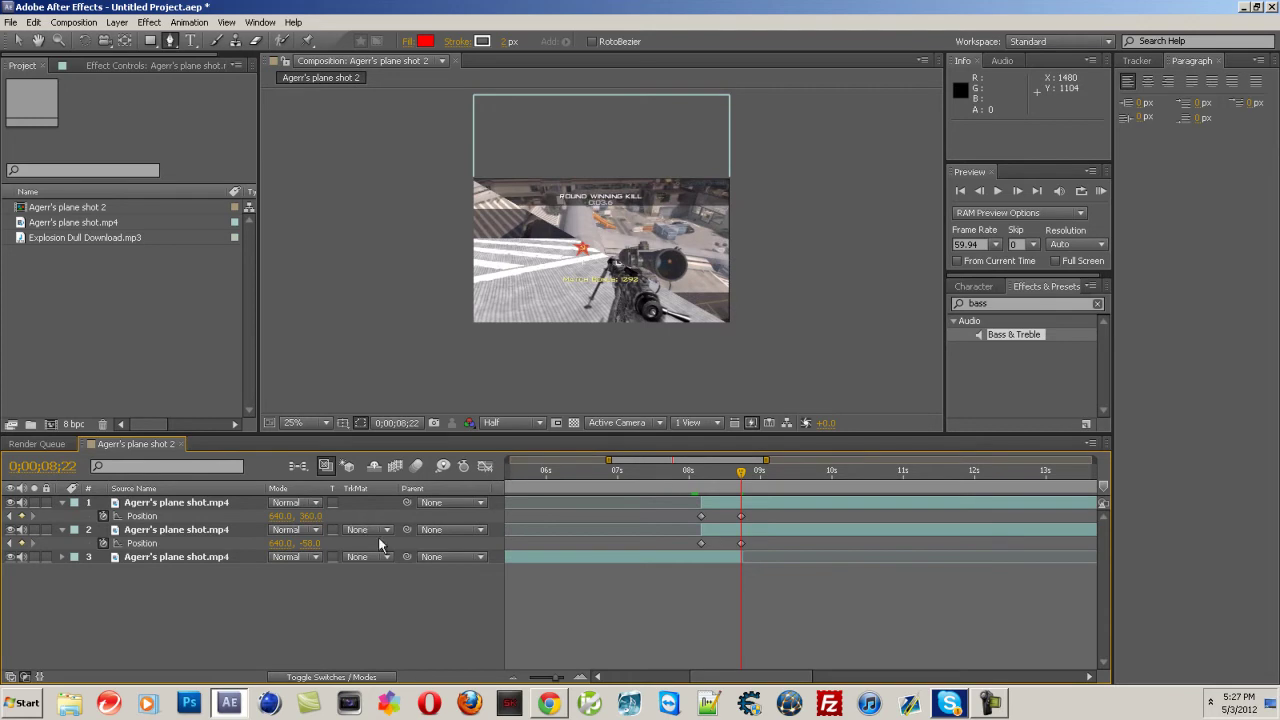
pyautogui.click(310, 544)
pyautogui.press('Return')
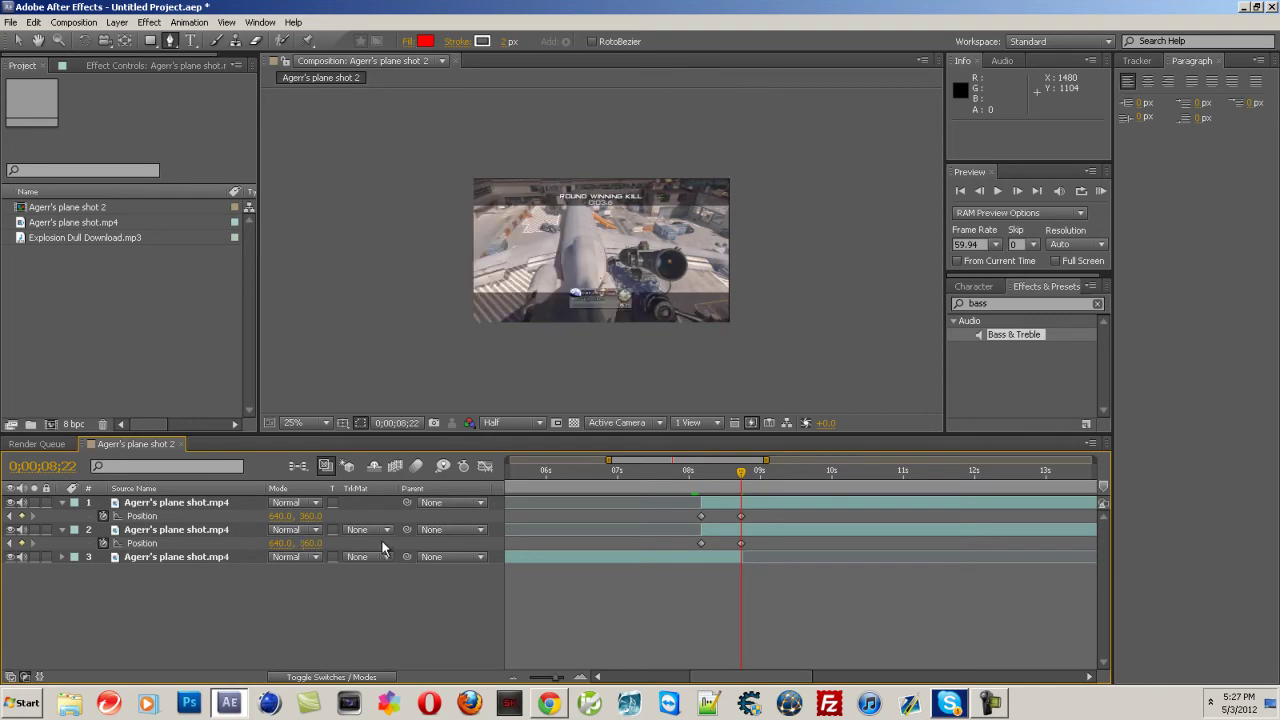
# Review the slide-in animation and park the playhead on 0;00;08;23.
pyautogui.moveTo(753, 471)
pyautogui.mouseDown()
pyautogui.moveTo(715, 471)
pyautogui.moveTo(743, 474)
pyautogui.mouseUp()
pyautogui.scroll(4, 631, 292)
pyautogui.scroll(-2, 631, 292)
pyautogui.click(736, 476)
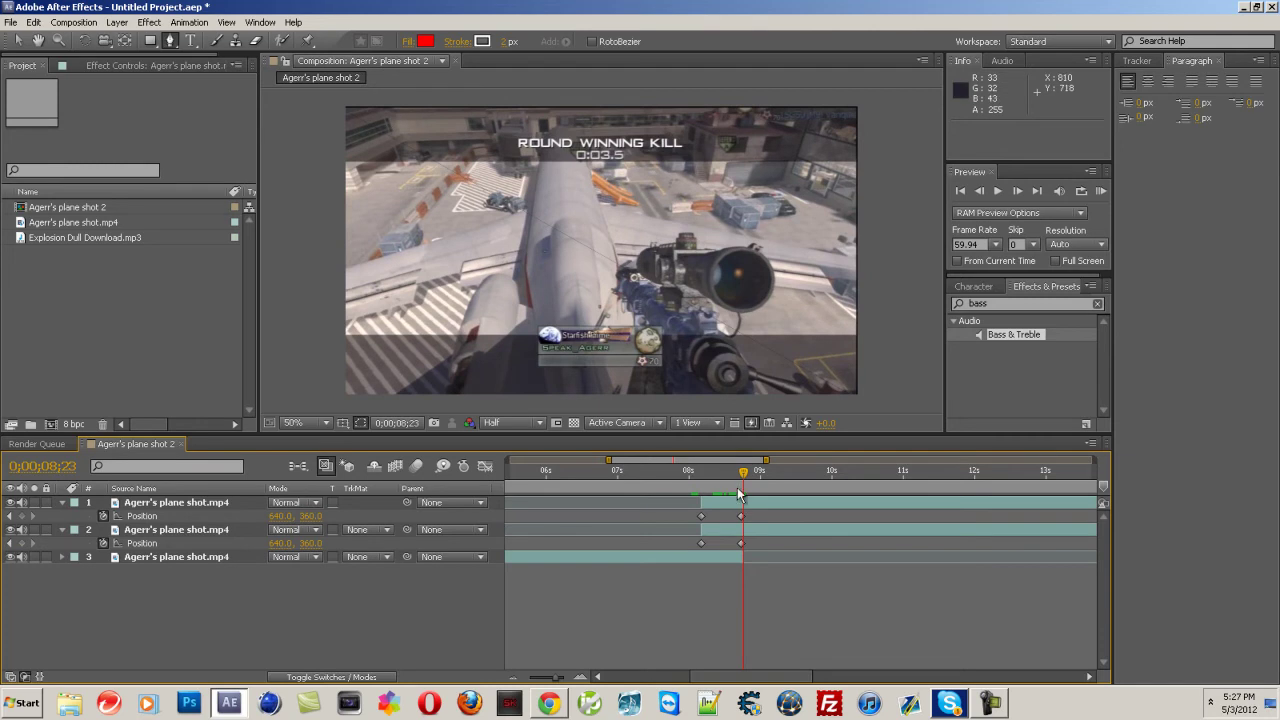
pyautogui.moveTo(743, 478); pyautogui.dragTo(744, 479)
# Trim both animated plane-shot layers' out points to the current time with Alt+].
pyautogui.click(162, 511)
pyautogui.keyDown('shift'); pyautogui.click(159, 530); pyautogui.keyUp('shift')
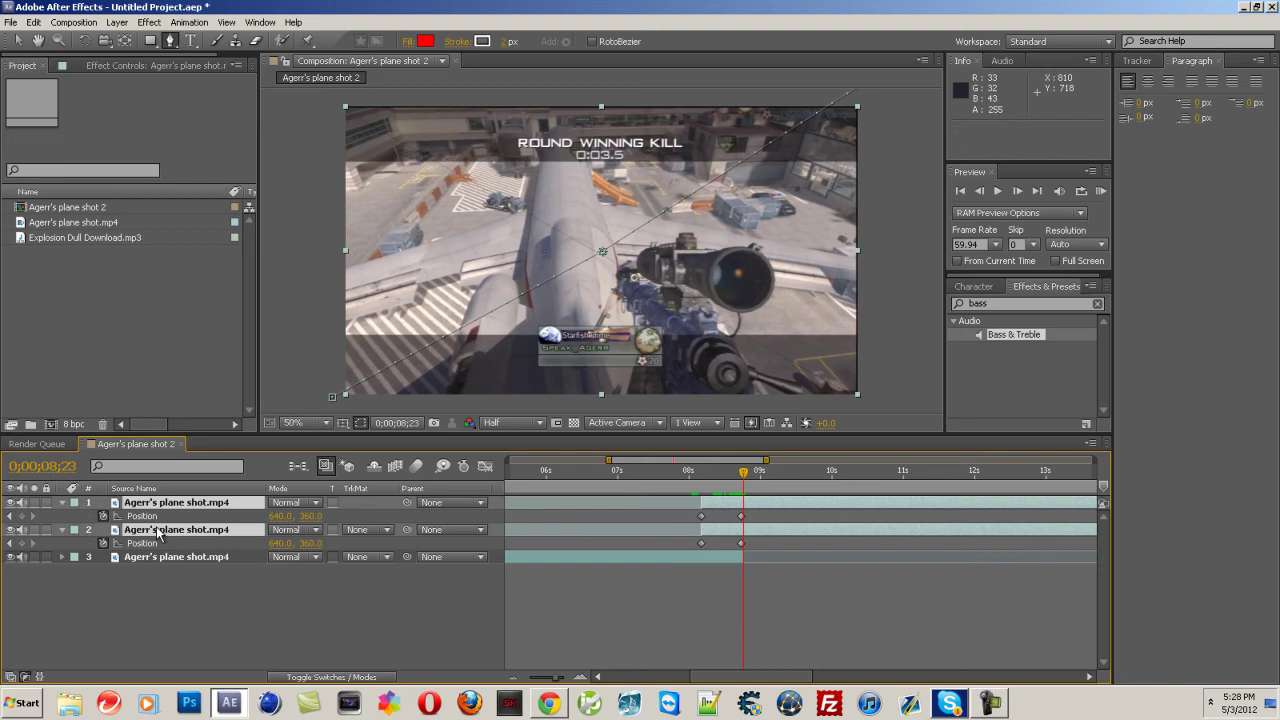
pyautogui.hotkey('alt', ']')
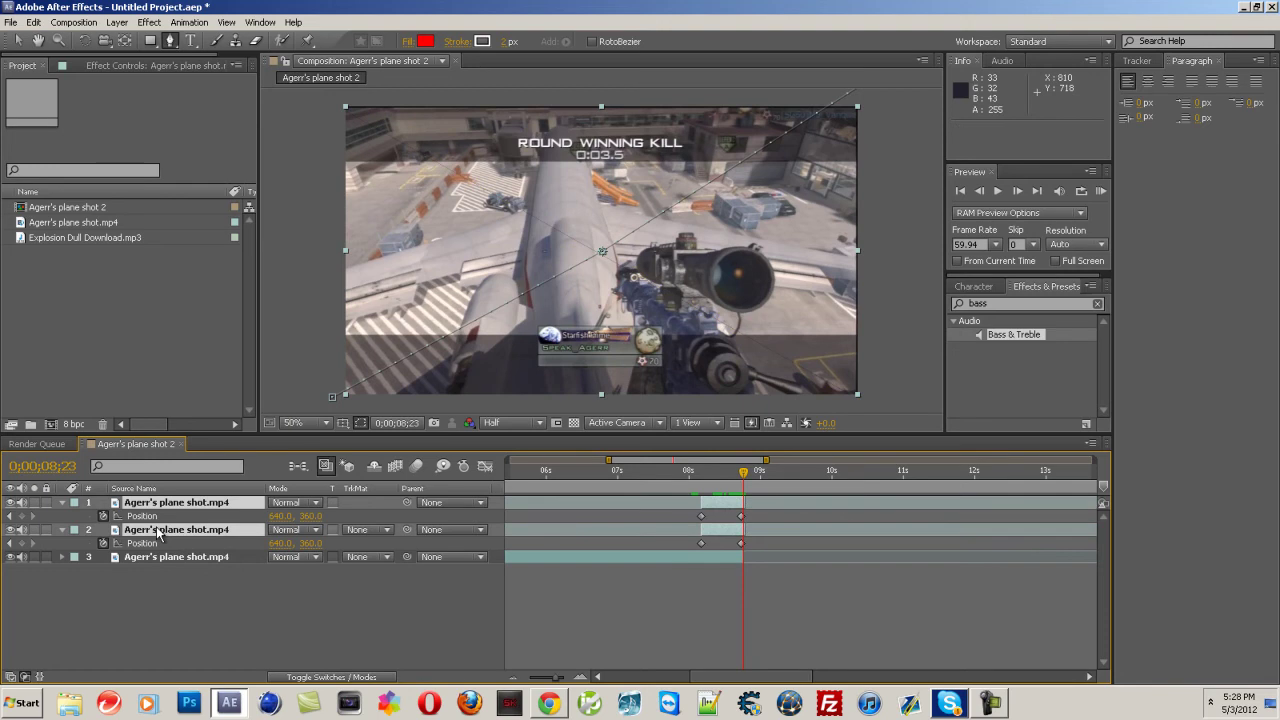
pyautogui.click(63, 503)
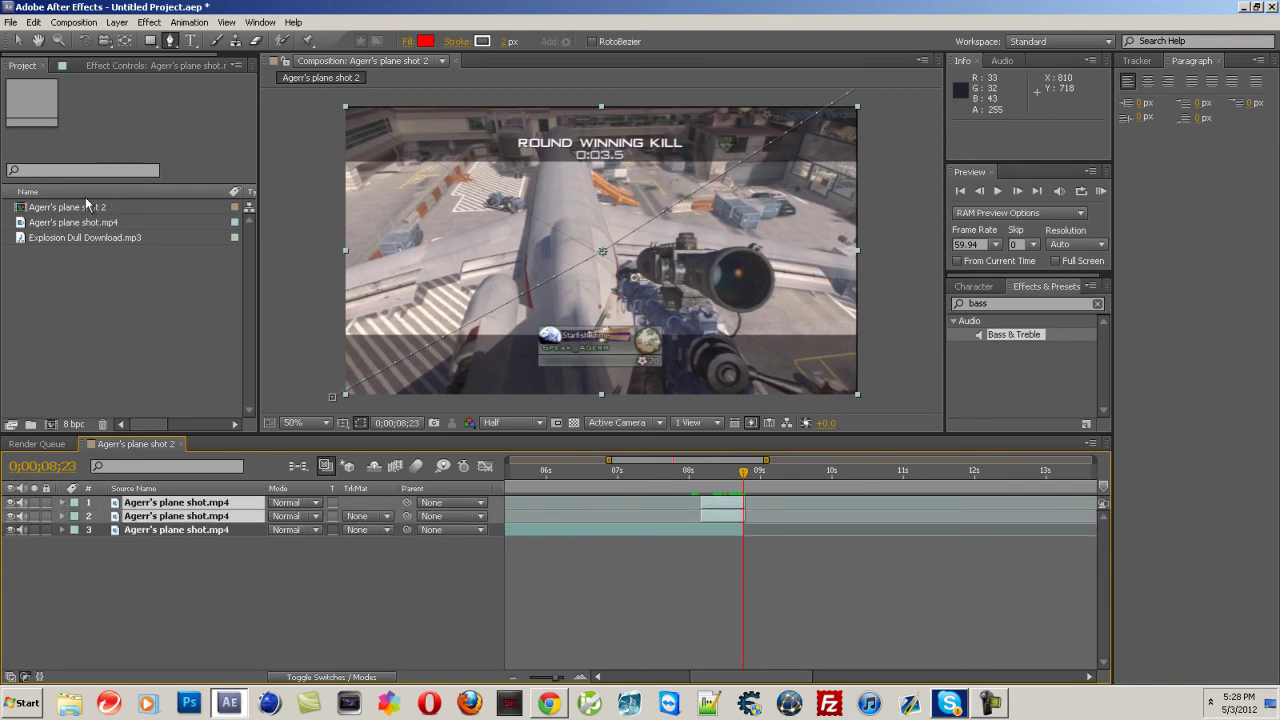
# Add a fourth copy of Agerr's plane shot.mp4 as the top layer and hide it.
pyautogui.click(58, 222)
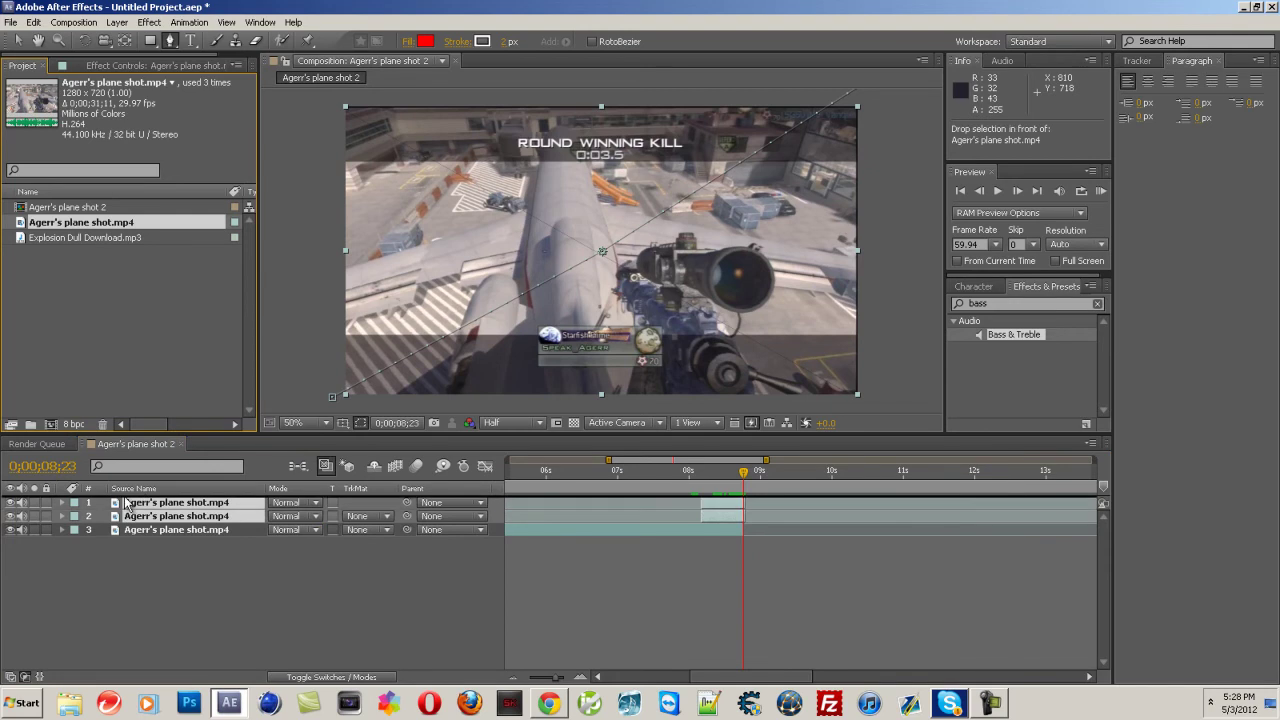
pyautogui.hotkey('ctrl', '/')
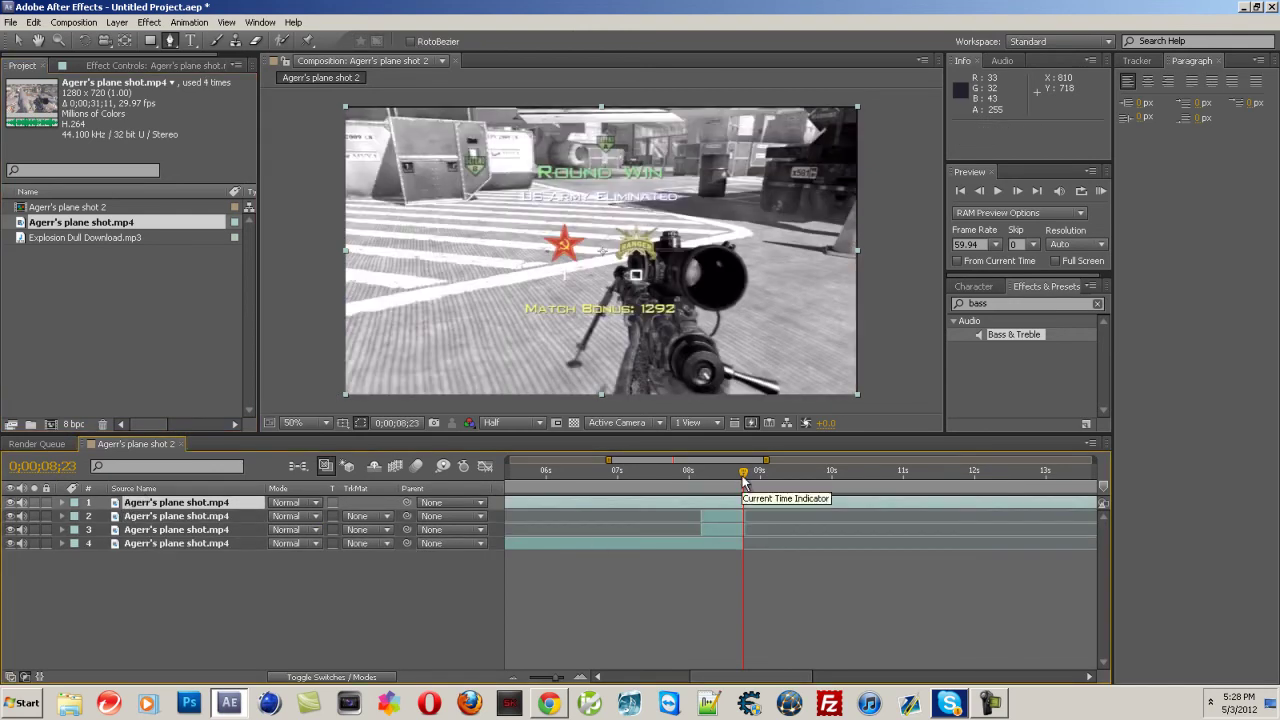
pyautogui.moveTo(743, 481)
pyautogui.mouseDown()
pyautogui.moveTo(694, 482)
pyautogui.moveTo(751, 481)
pyautogui.moveTo(740, 481)
pyautogui.mouseUp()
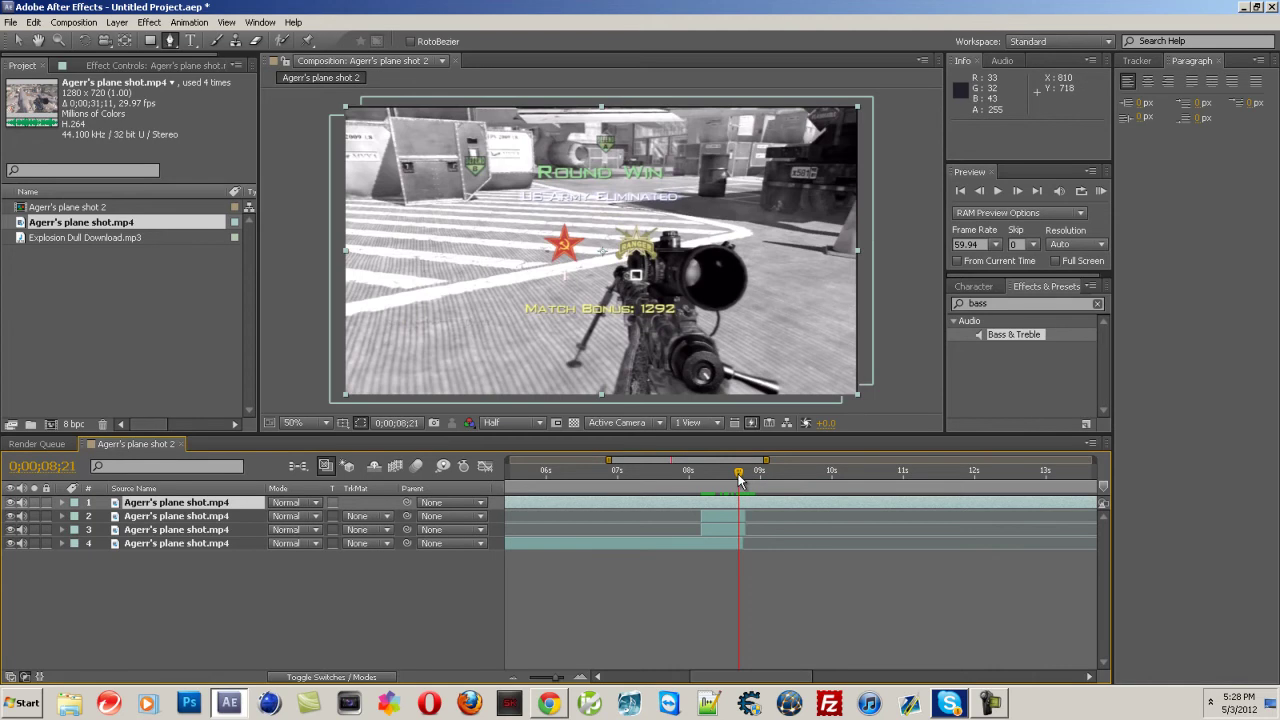
pyautogui.click(12, 502)
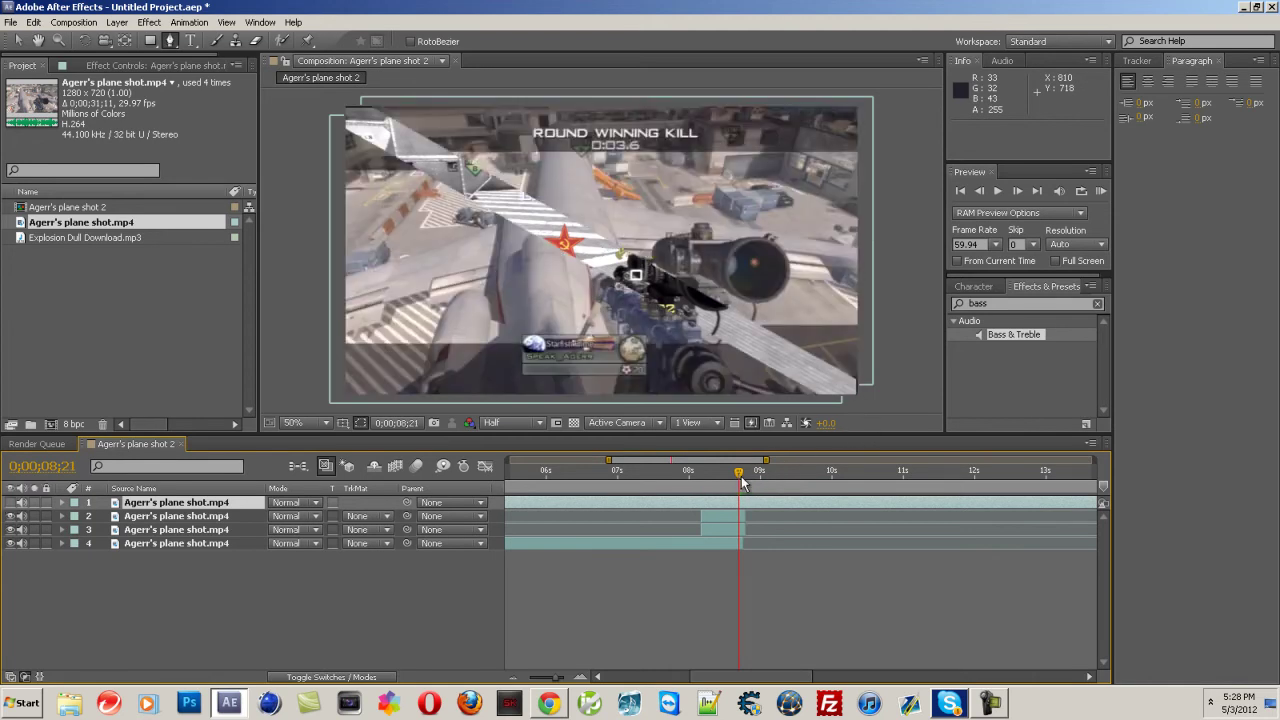
# Slide the new top layer later in time and zoom the timeline out.
pyautogui.moveTo(742, 483); pyautogui.dragTo(746, 482)
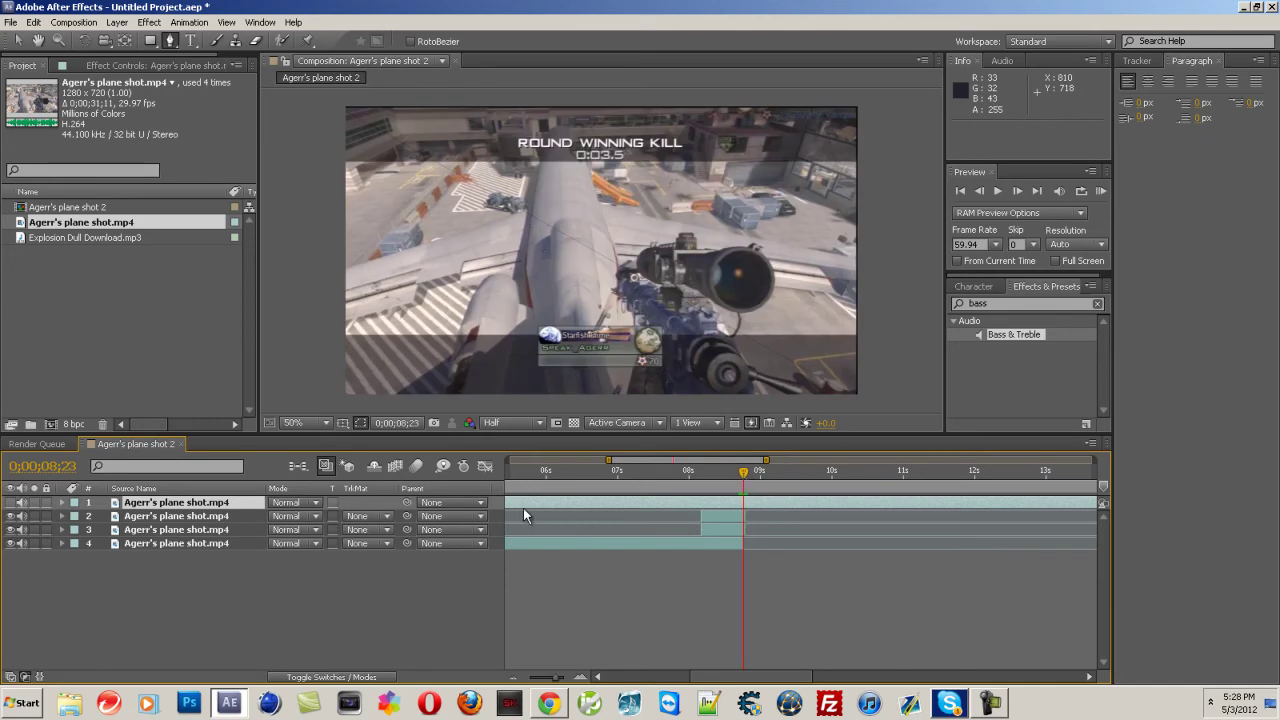
pyautogui.moveTo(527, 502); pyautogui.dragTo(545, 502)
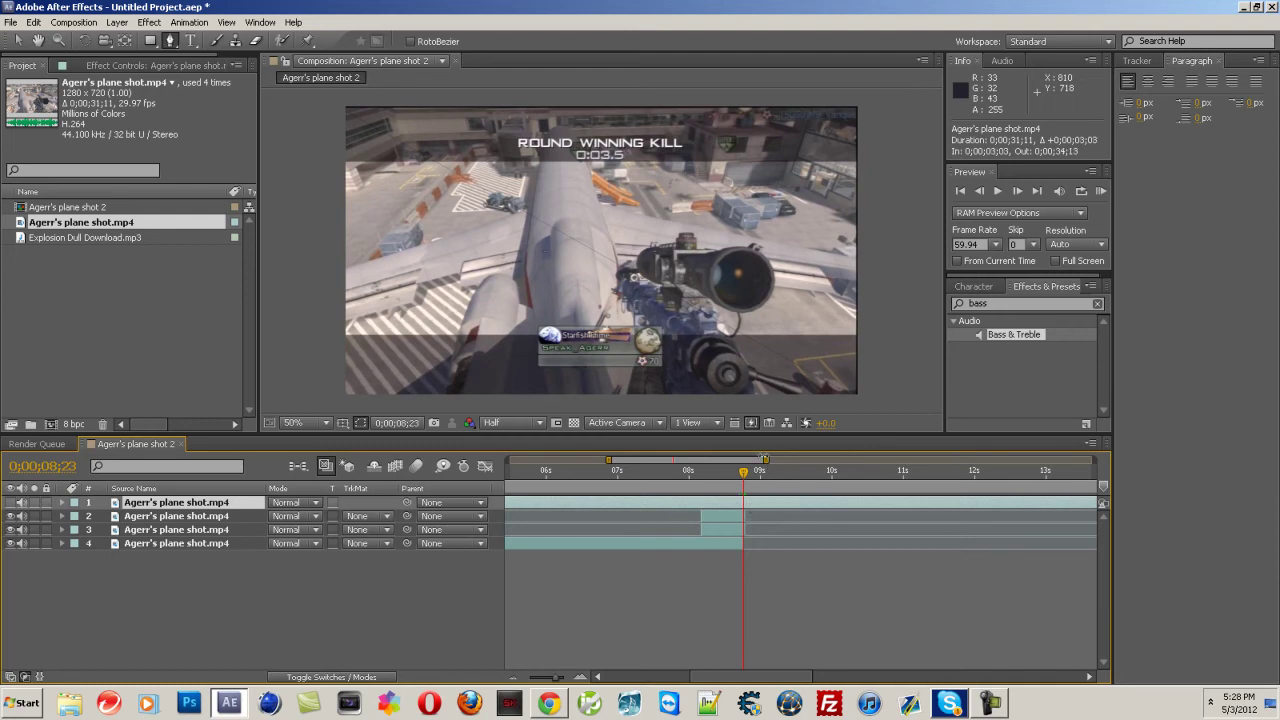
pyautogui.moveTo(766, 460); pyautogui.dragTo(1093, 460)
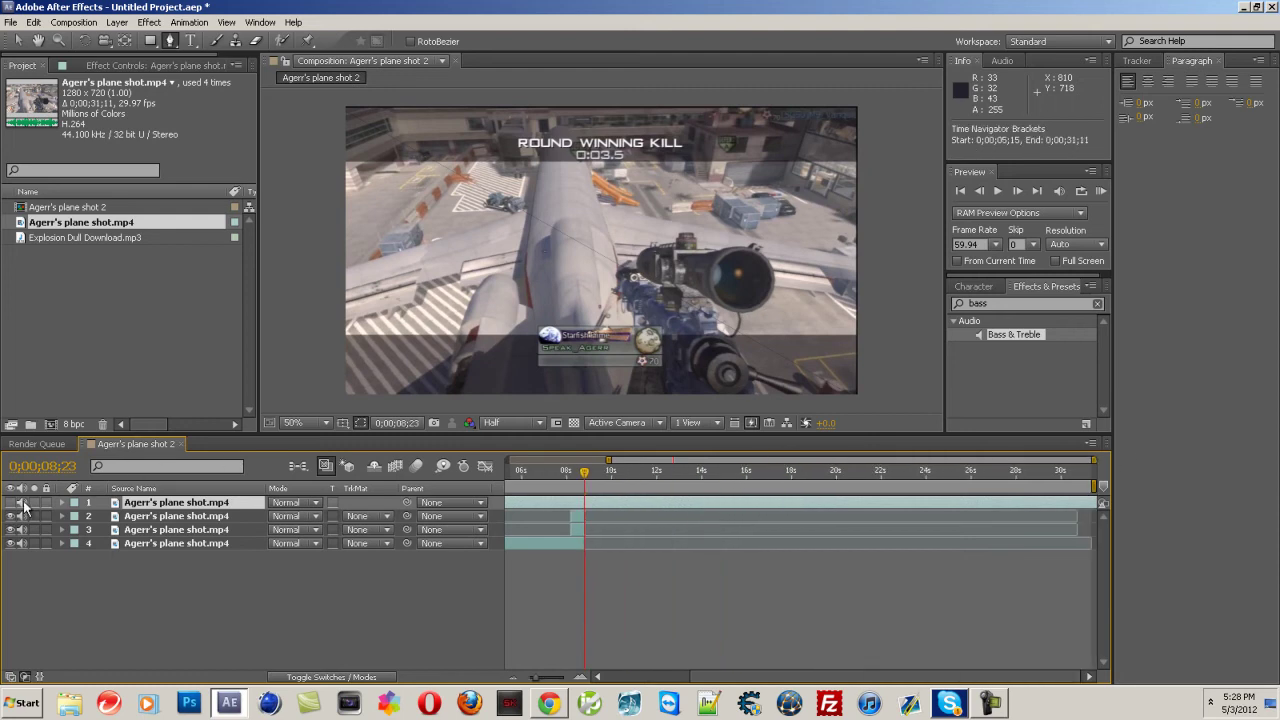
pyautogui.moveTo(585, 472); pyautogui.dragTo(657, 487)
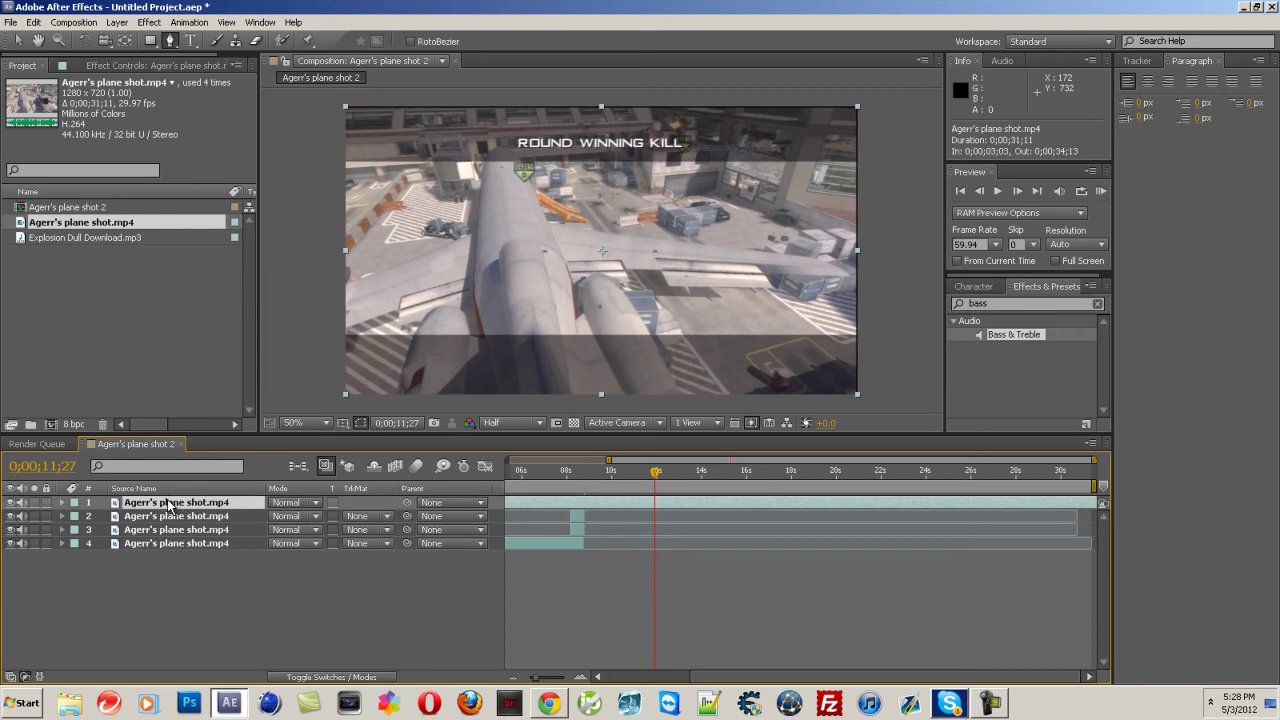
# Trim the top layer's in point with Alt+[ and slide it to start near 0;00;08;05.
pyautogui.hotkey('alt', '[')
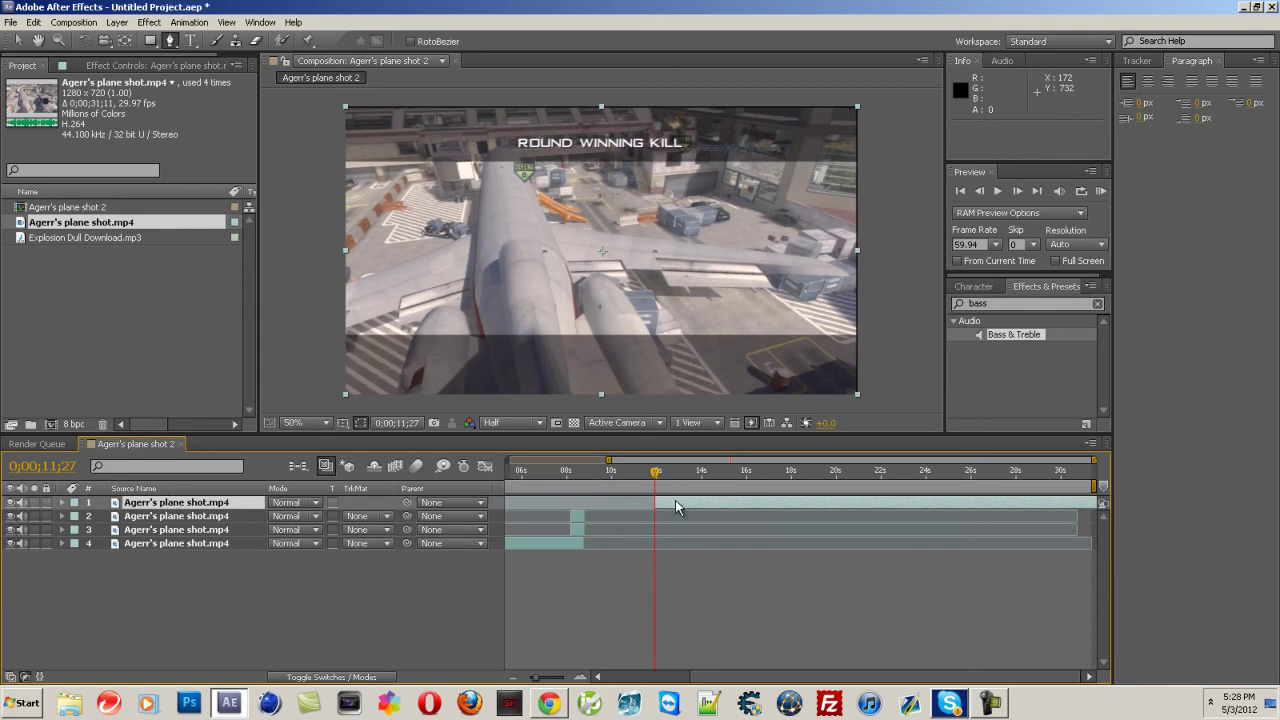
pyautogui.moveTo(675, 500); pyautogui.dragTo(591, 506)
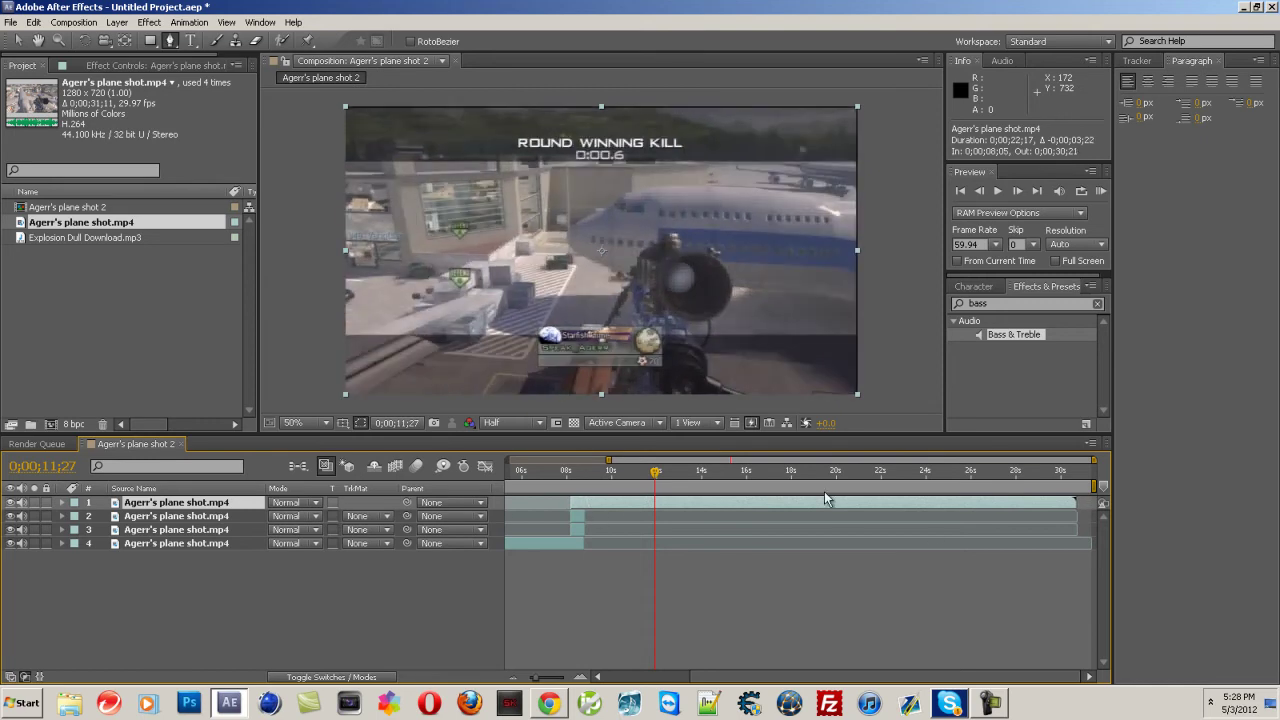
pyautogui.click(585, 473)
# Step frame by frame around 08;23–08;24 to check the cut.
pyautogui.press('pageup')
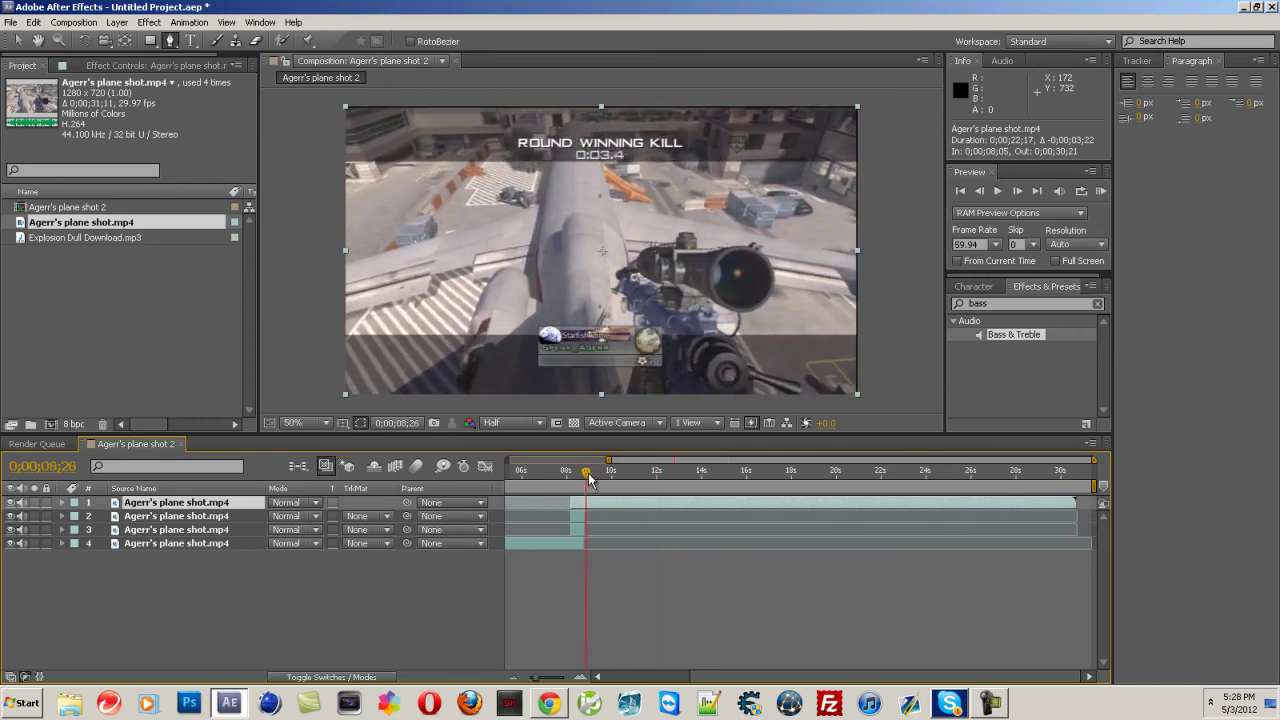
pyautogui.click(1017, 191)
pyautogui.click(12, 505)
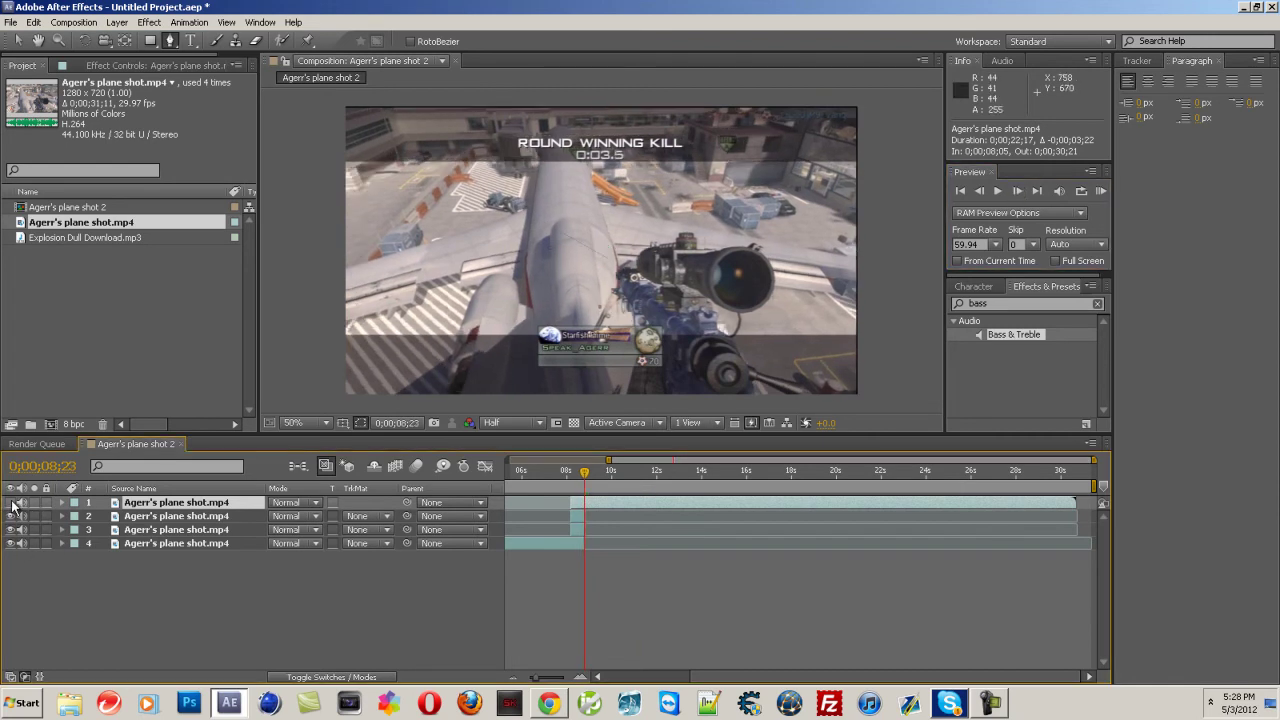
pyautogui.click(1015, 194)
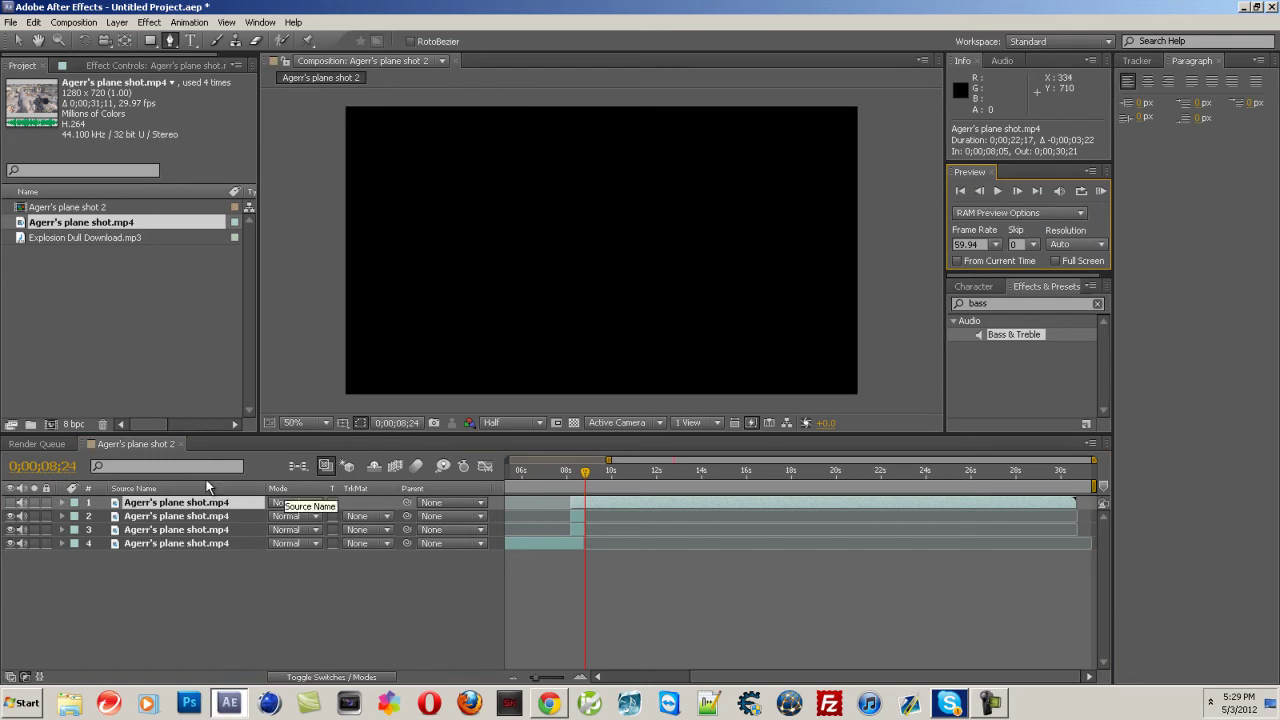
pyautogui.click(20, 505)
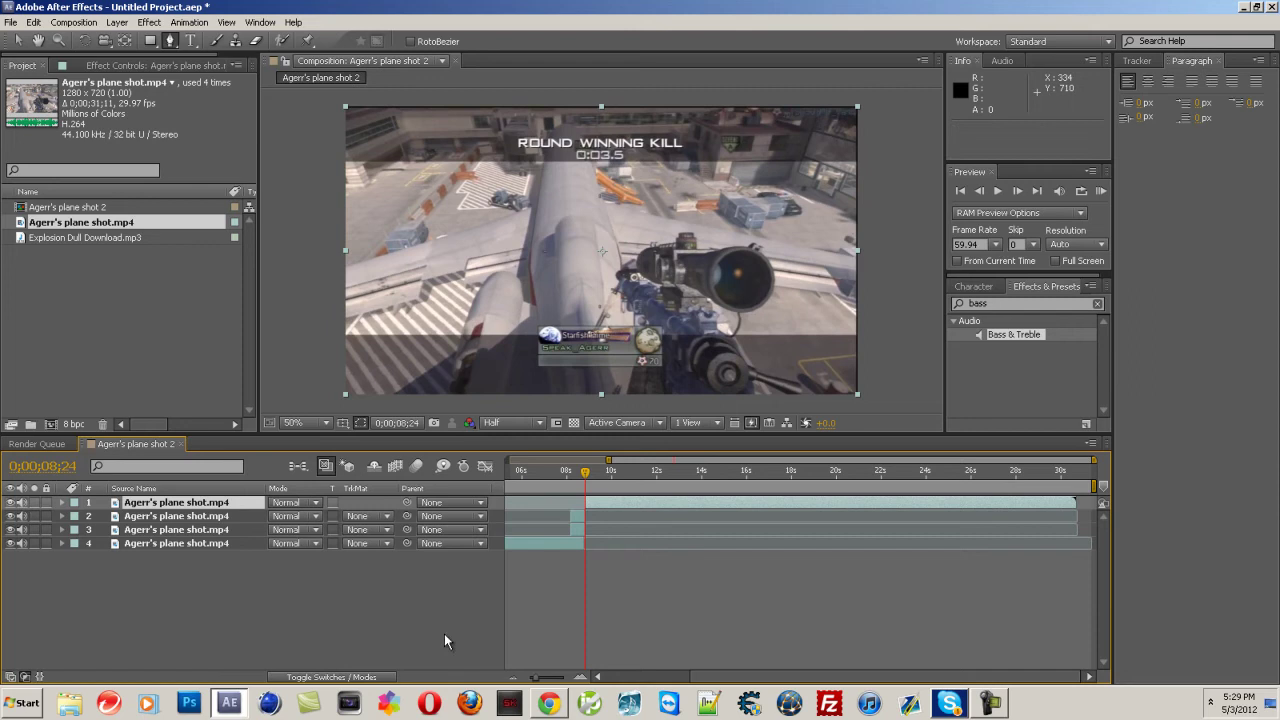
pyautogui.moveTo(585, 477); pyautogui.dragTo(587, 476)
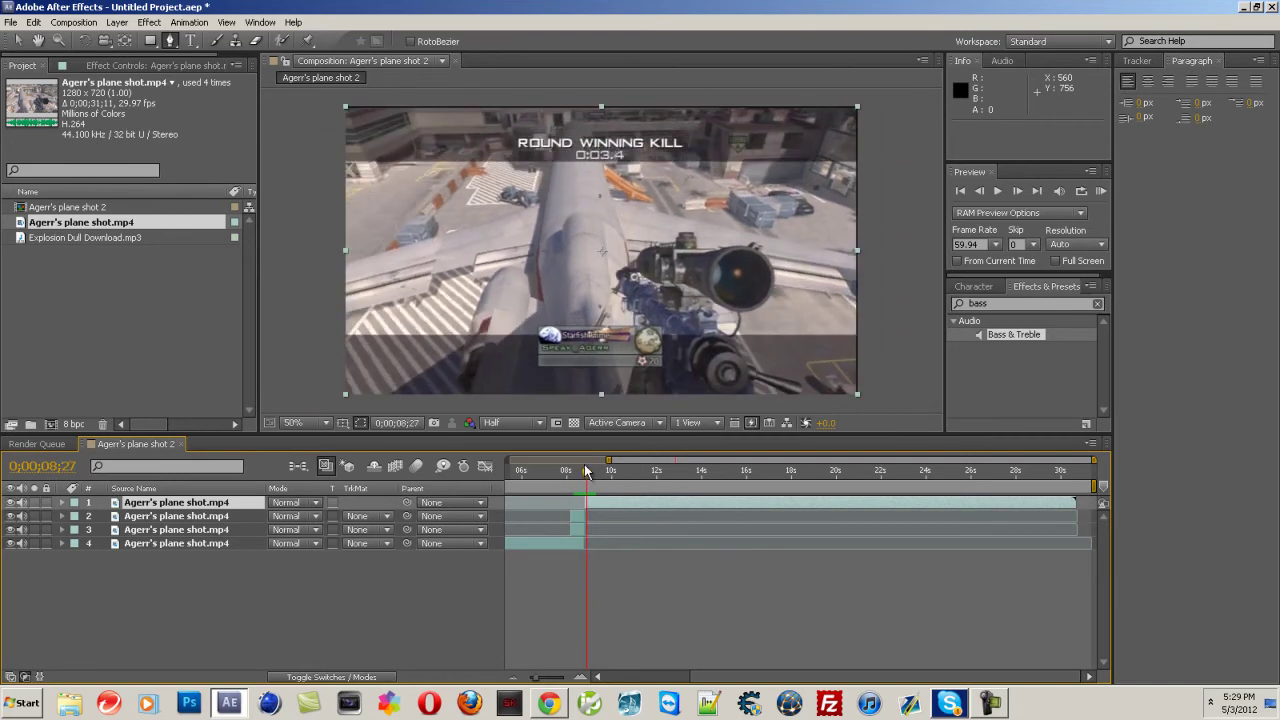
pyautogui.click(9, 22)
pyautogui.press('Escape')
# Add Explosion Dull Download.mp3 to the composition as layer 5.
pyautogui.click(90, 237)
pyautogui.moveTo(80, 245); pyautogui.dragTo(221, 645)
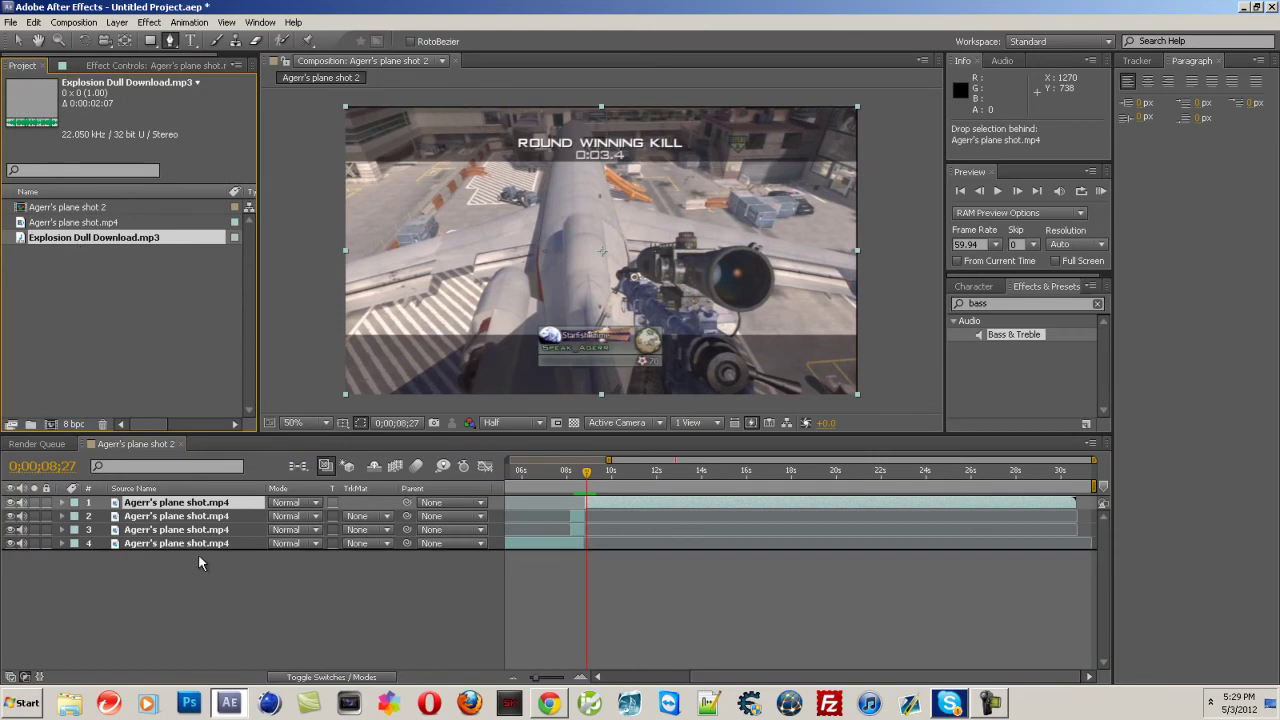
pyautogui.moveTo(198, 556); pyautogui.dragTo(199, 556)
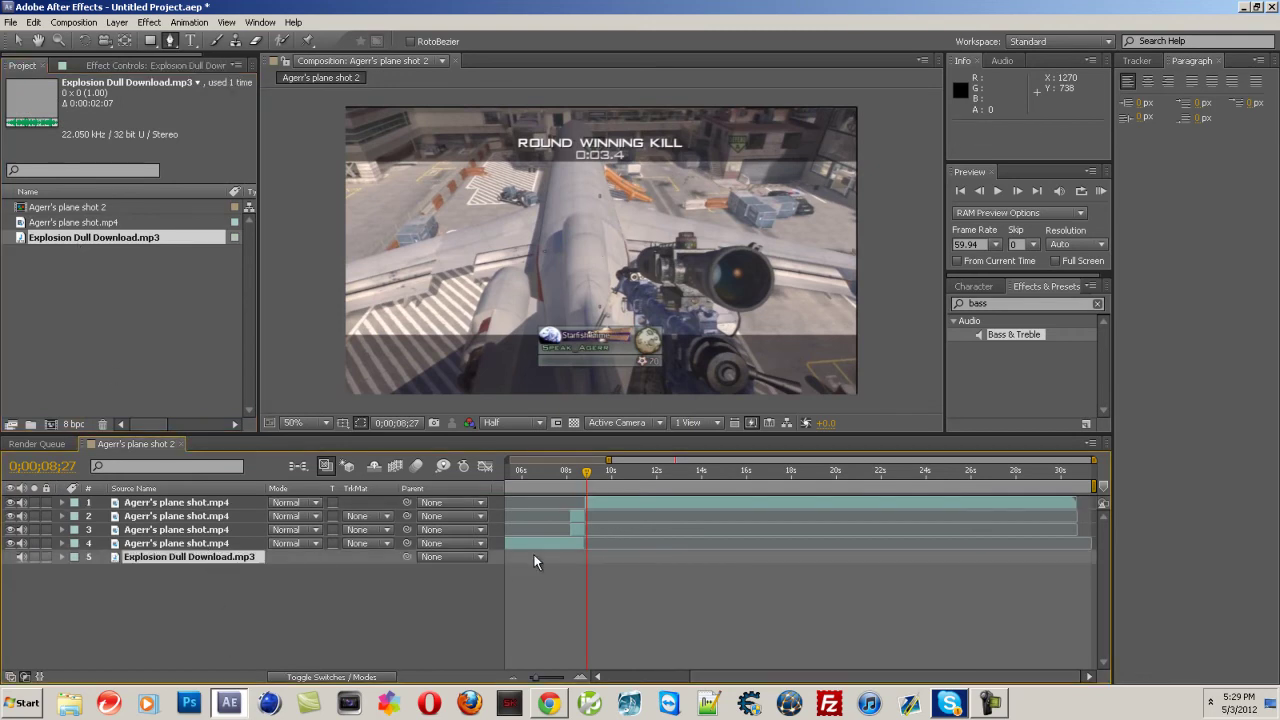
# Align the explosion sound's waveform burst with the kill, starting around 0;00;08;18.
pyautogui.moveTo(608, 459); pyautogui.dragTo(508, 459)
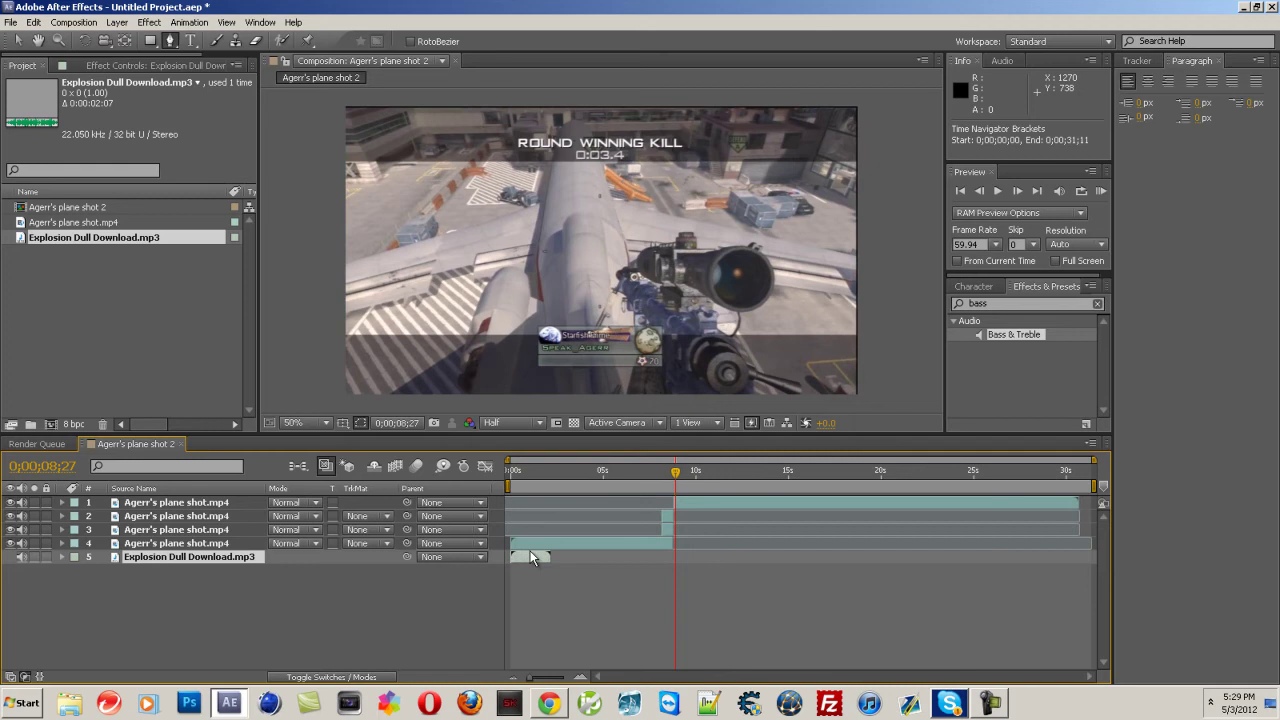
pyautogui.moveTo(528, 557); pyautogui.dragTo(694, 549)
pyautogui.click(670, 471)
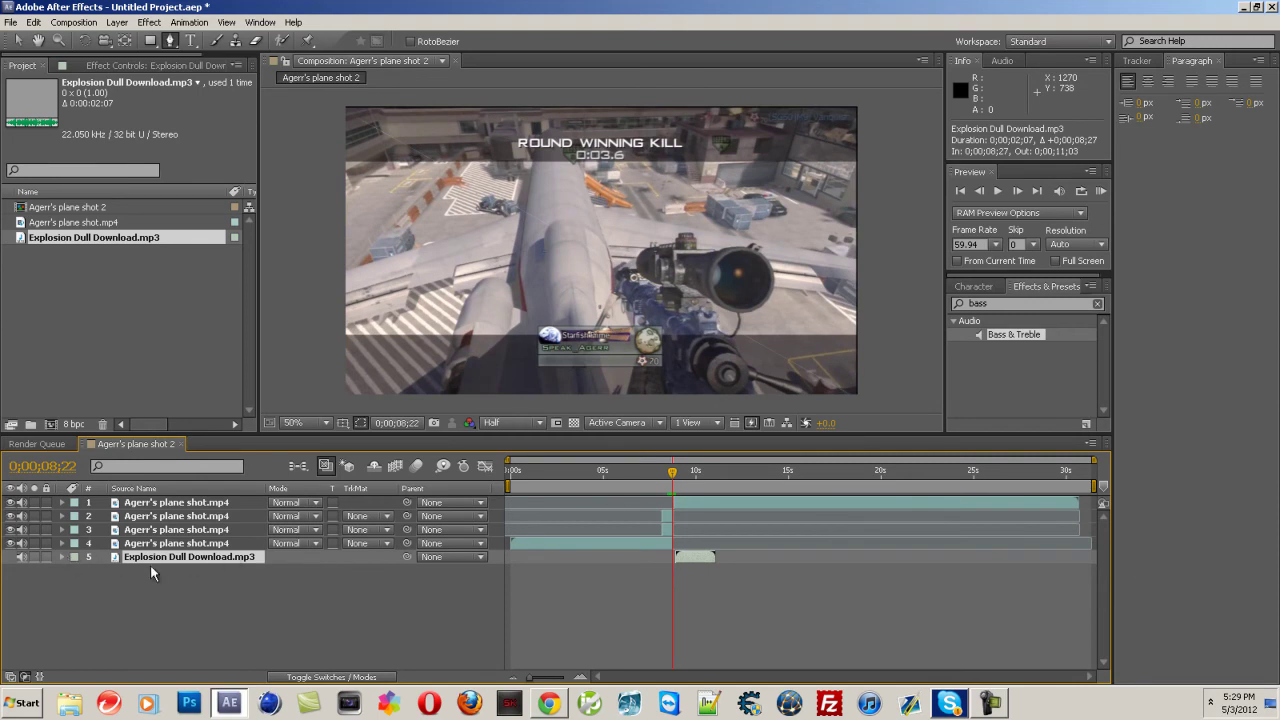
pyautogui.press('l')
pyautogui.press('l')
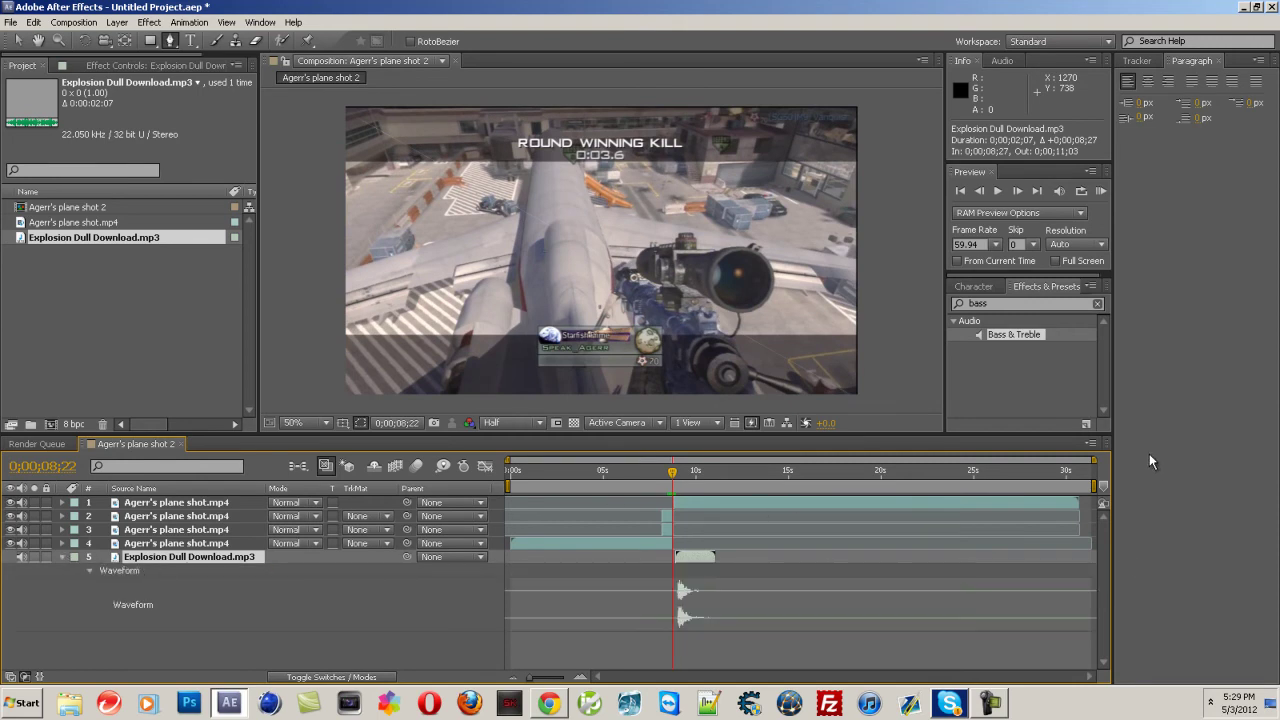
pyautogui.moveTo(1094, 461); pyautogui.dragTo(612, 461)
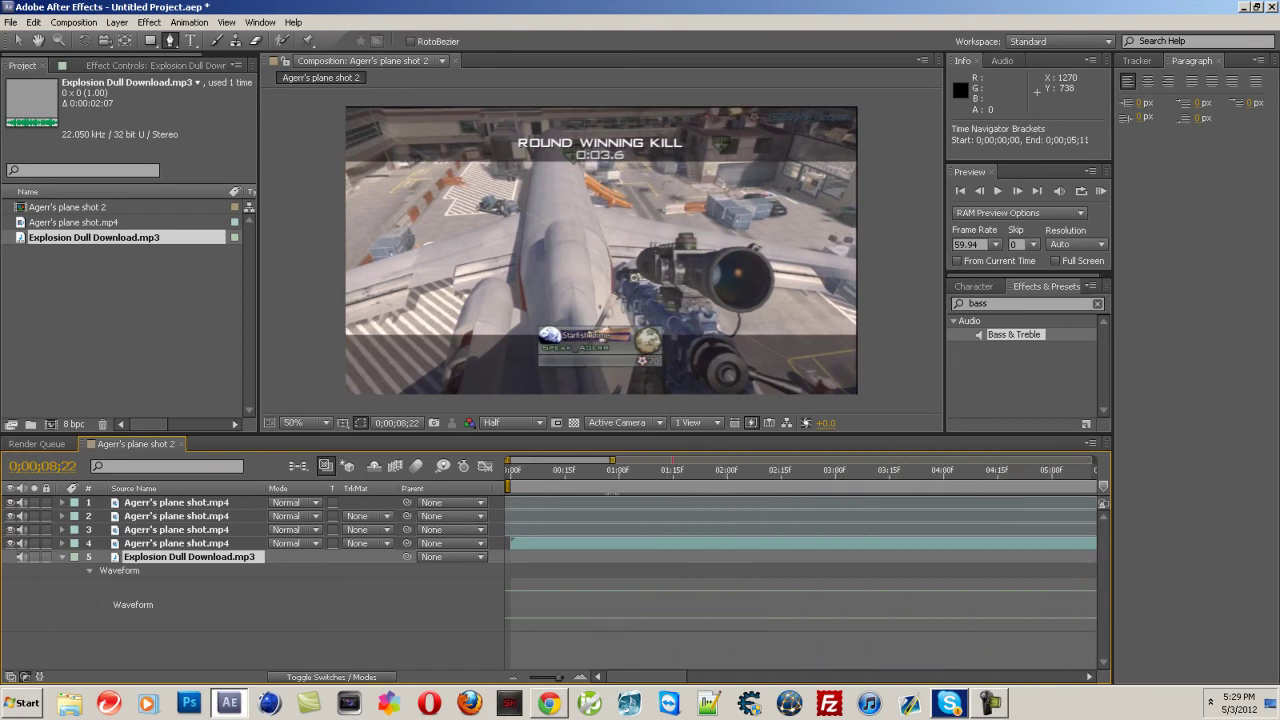
pyautogui.moveTo(660, 677); pyautogui.dragTo(775, 677)
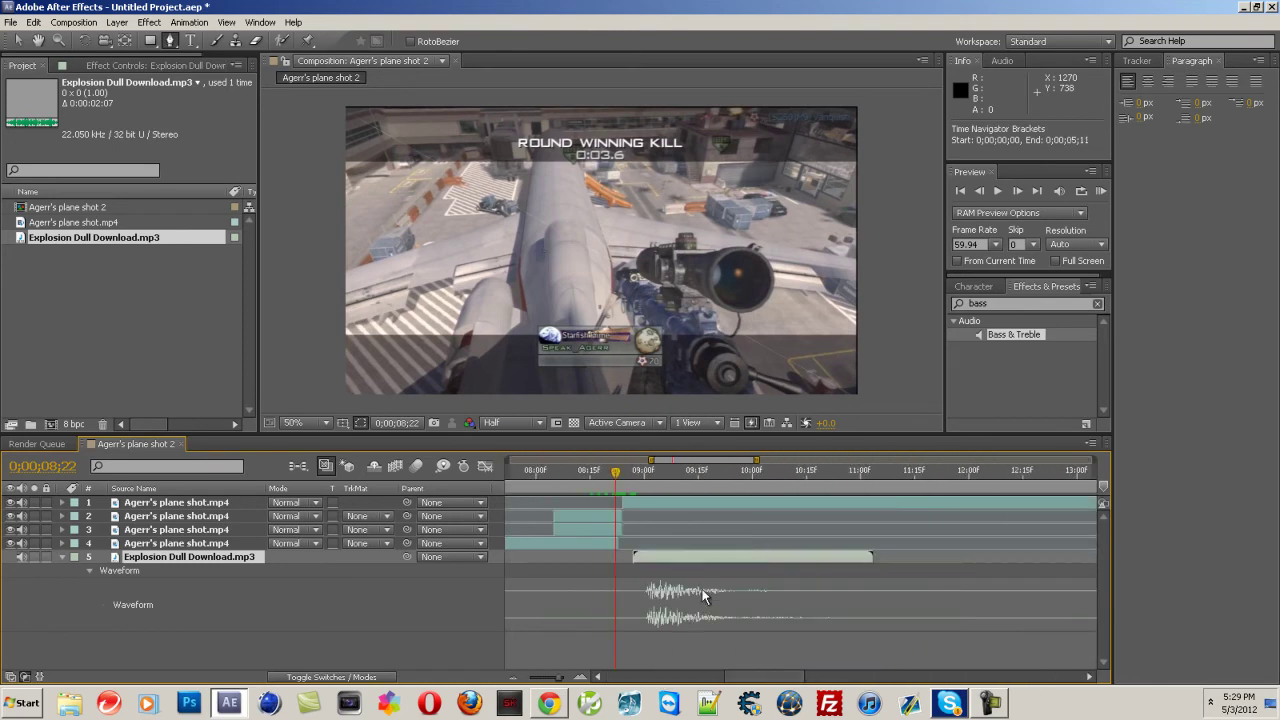
pyautogui.moveTo(675, 560)
pyautogui.mouseDown()
pyautogui.moveTo(651, 557)
pyautogui.moveTo(664, 559)
pyautogui.mouseUp()
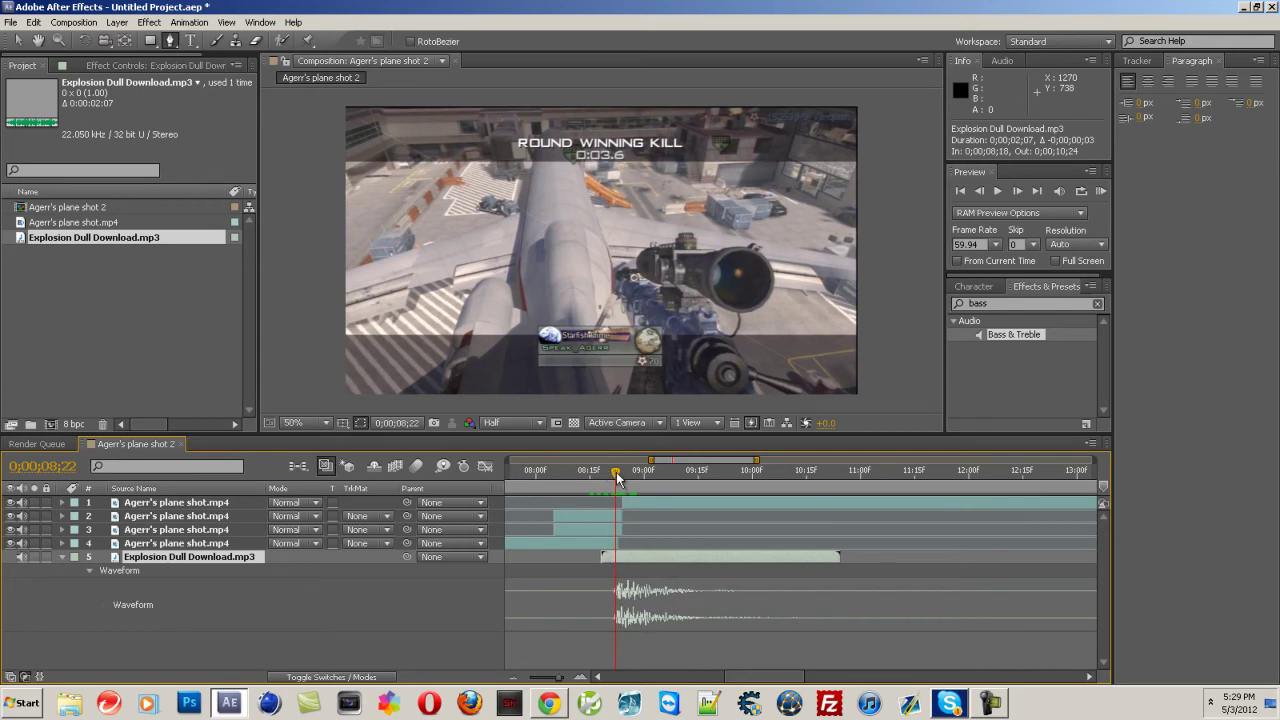
pyautogui.moveTo(616, 472); pyautogui.dragTo(619, 472)
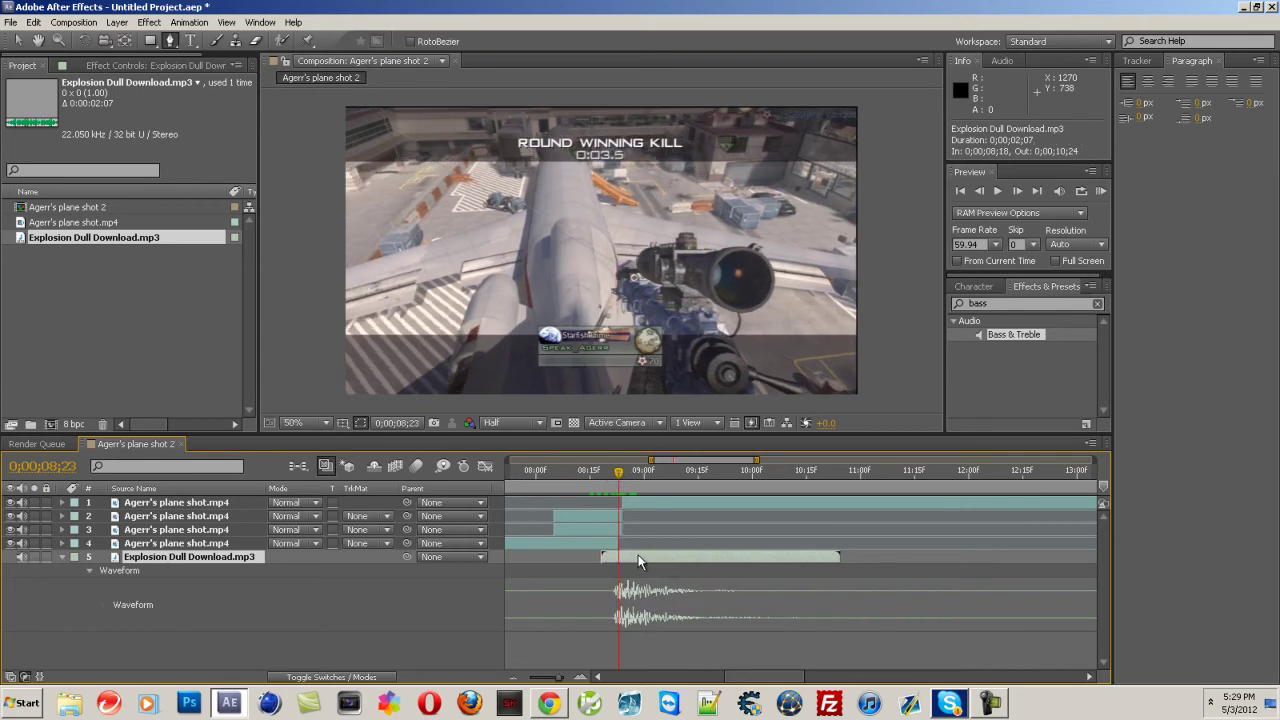
# Raise the explosion layer's Audio Levels to +12 dB.
pyautogui.moveTo(638, 560); pyautogui.dragTo(640, 561)
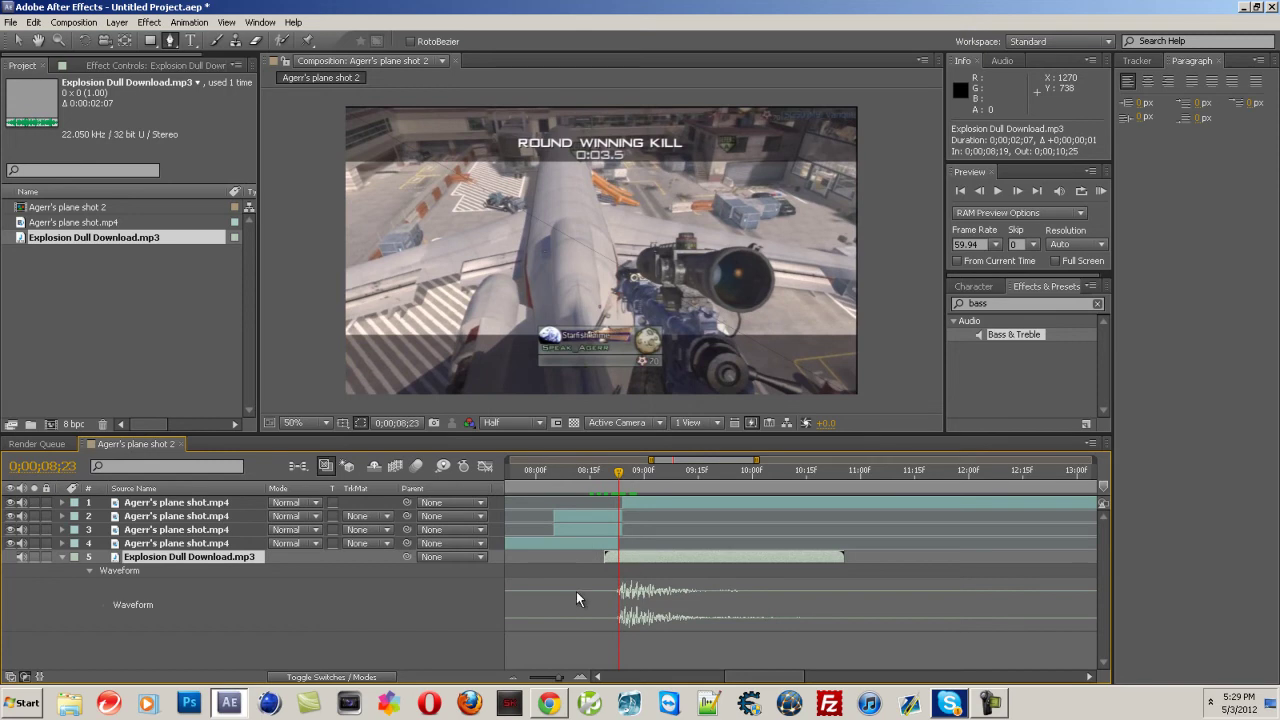
pyautogui.click(90, 571)
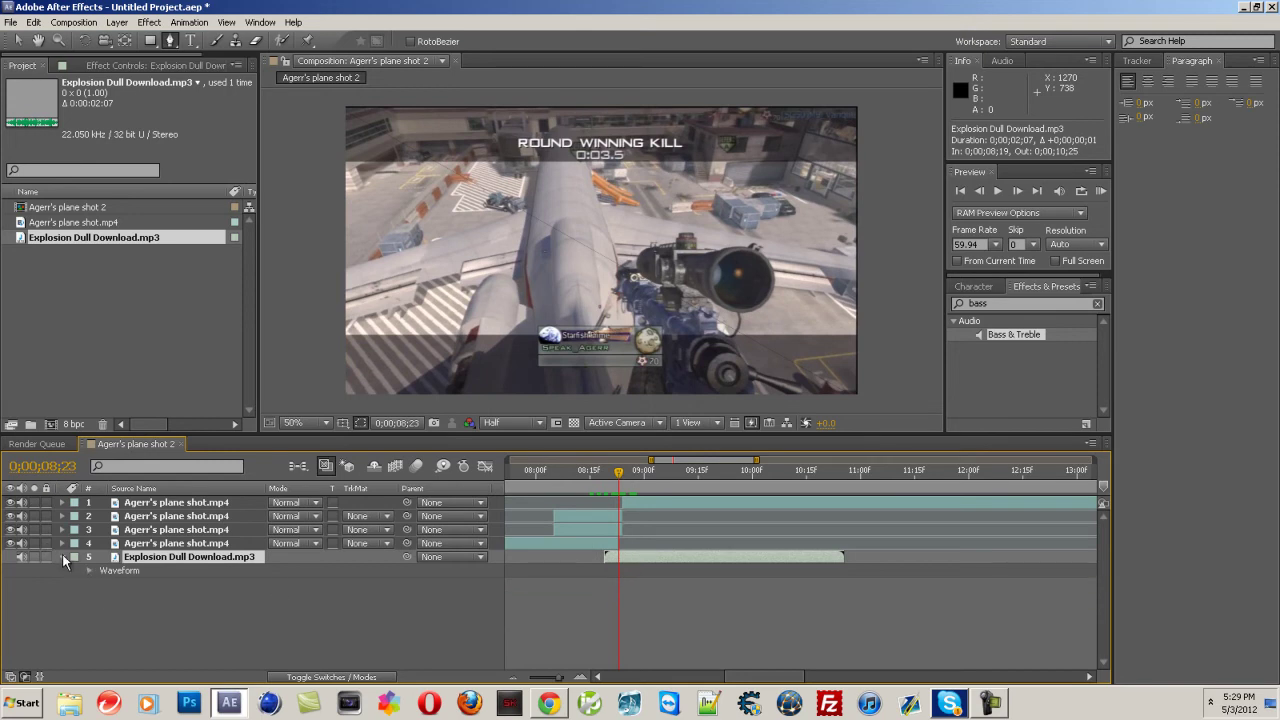
pyautogui.click(62, 557)
pyautogui.moveTo(285, 584); pyautogui.dragTo(550, 584)
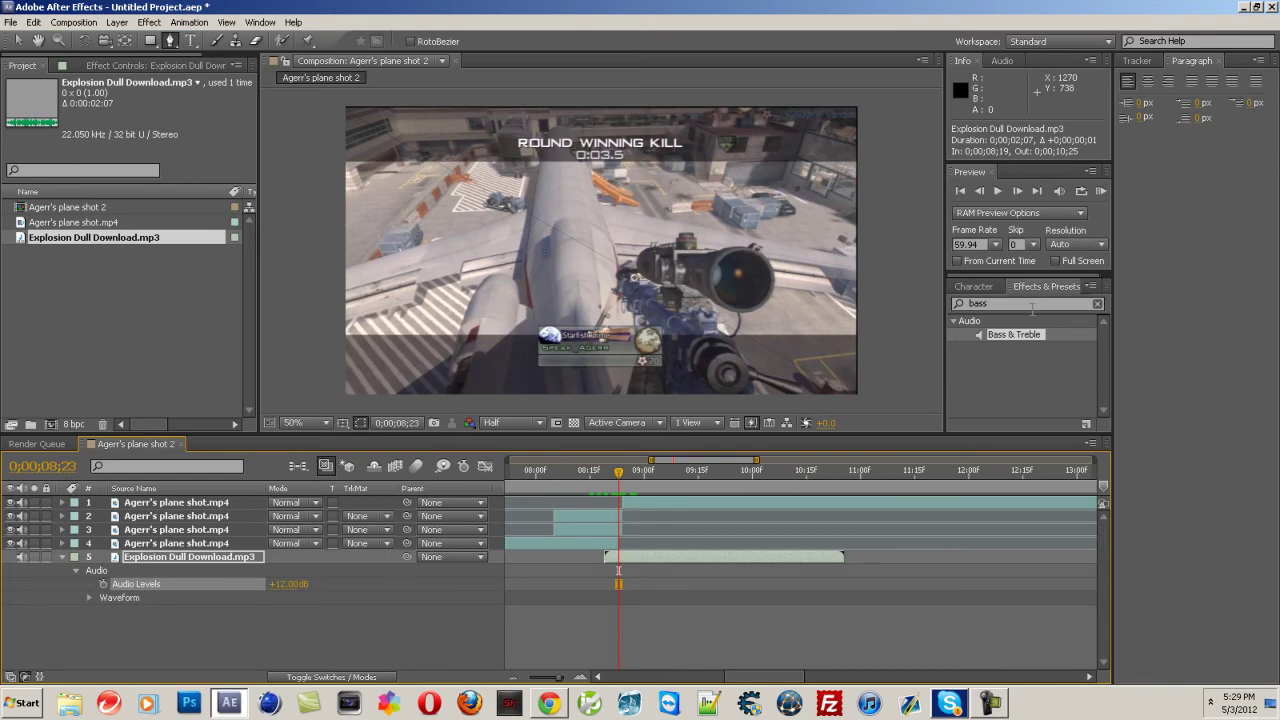
# Apply Bass & Treble to the explosion sound with Bass set to 100.
pyautogui.click(1031, 306)
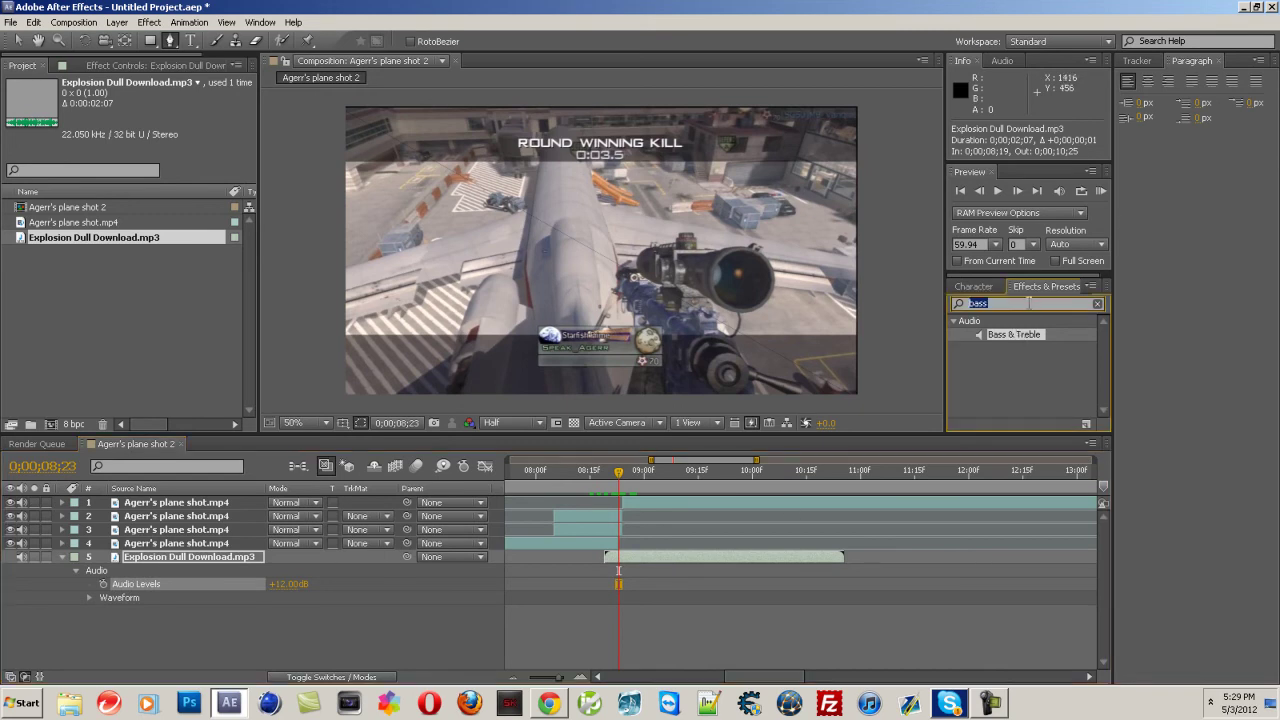
pyautogui.write('bass')
pyautogui.moveTo(1035, 335); pyautogui.dragTo(205, 554)
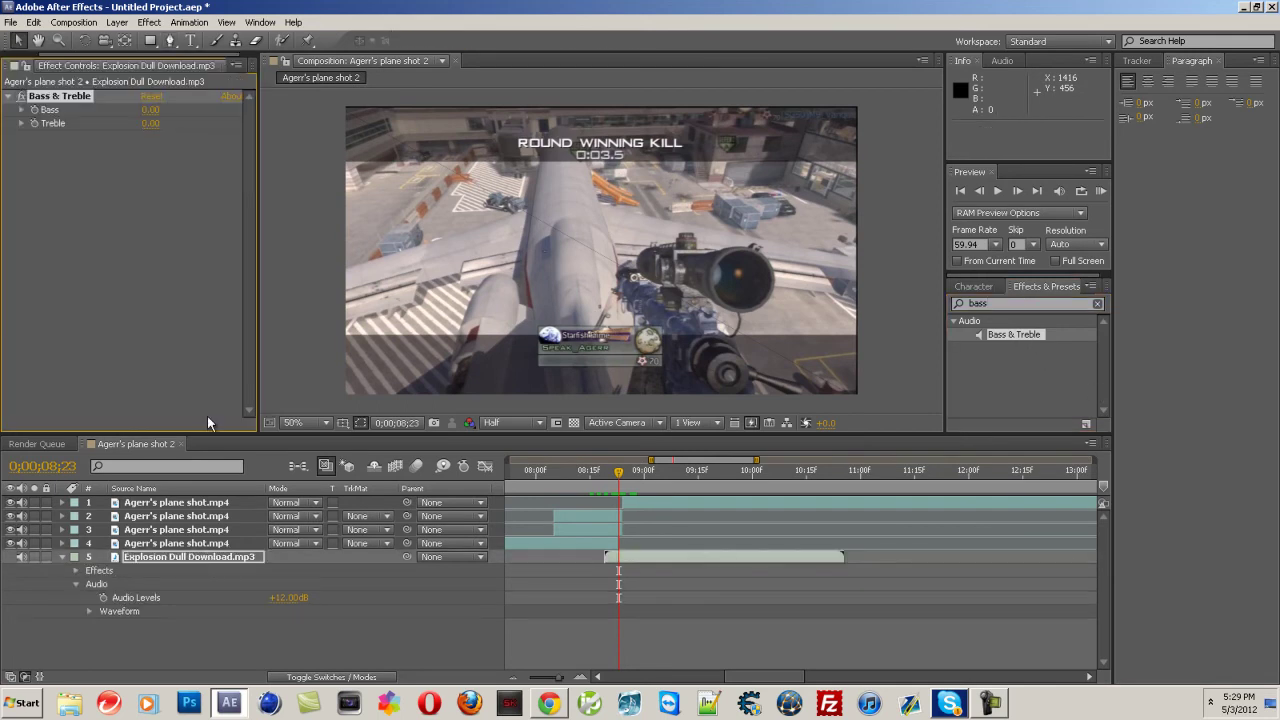
pyautogui.moveTo(150, 109); pyautogui.dragTo(672, 206)
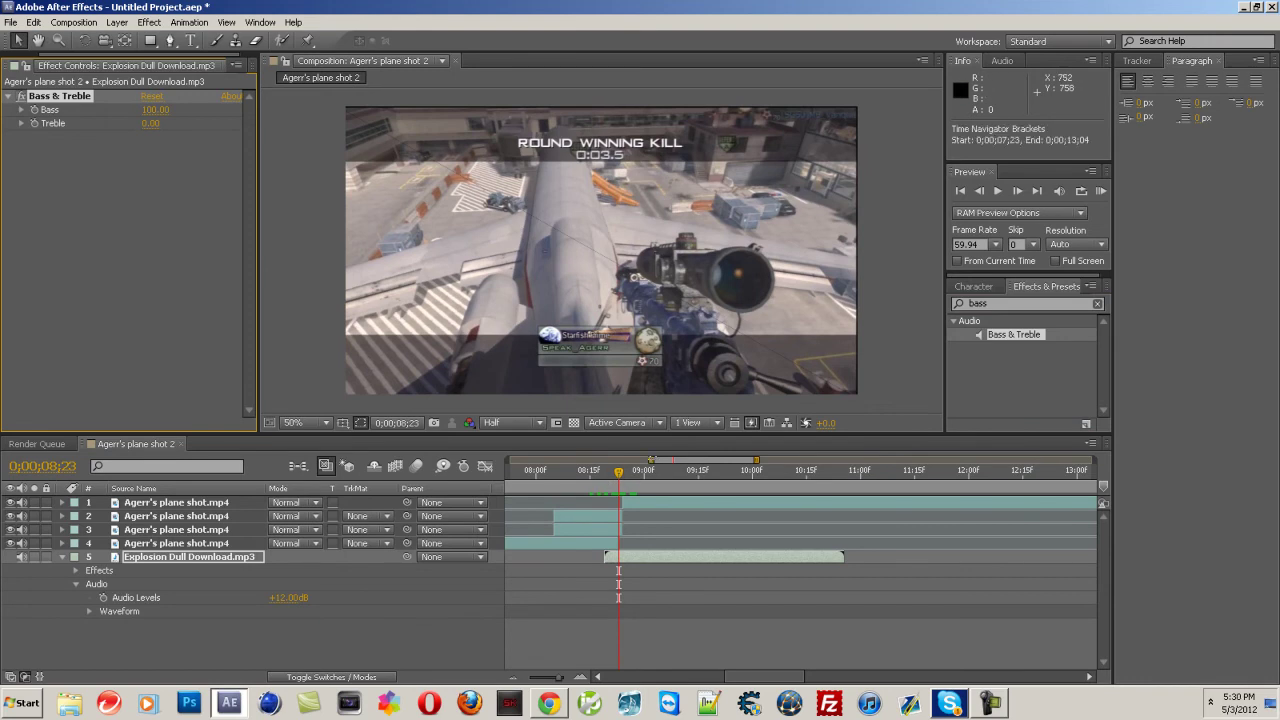
pyautogui.click(650, 487)
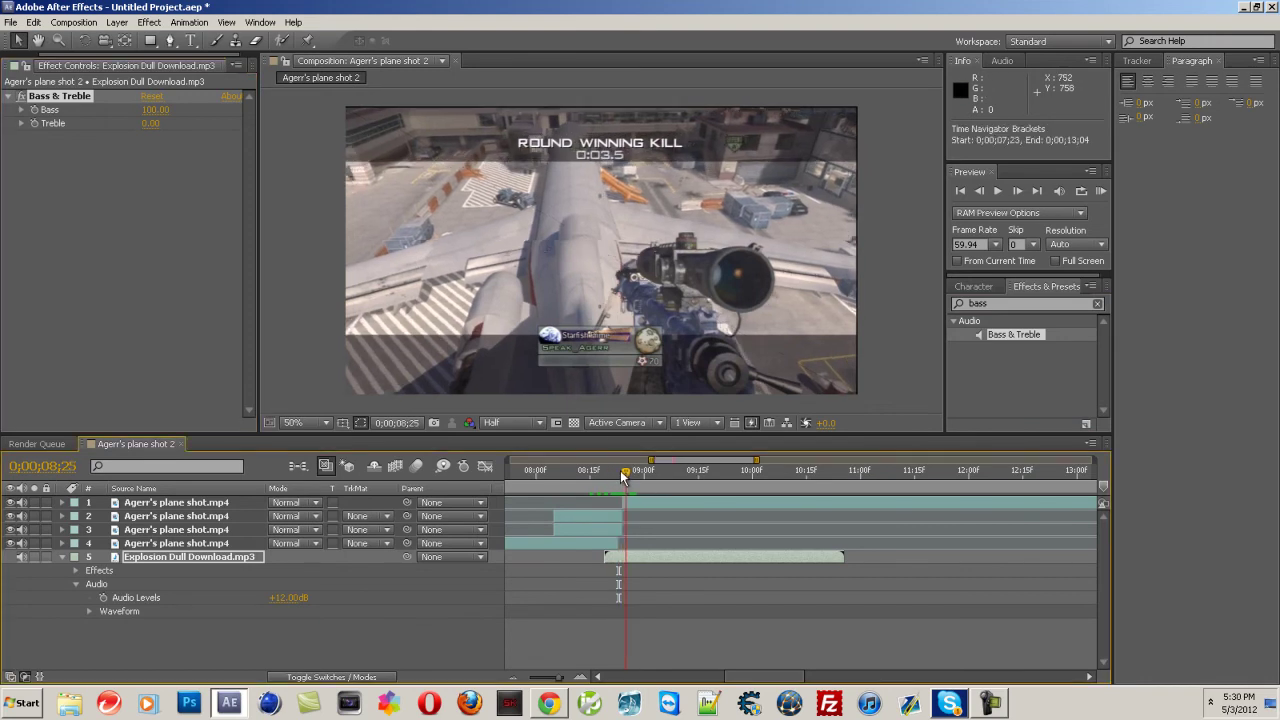
pyautogui.press('pagedown')
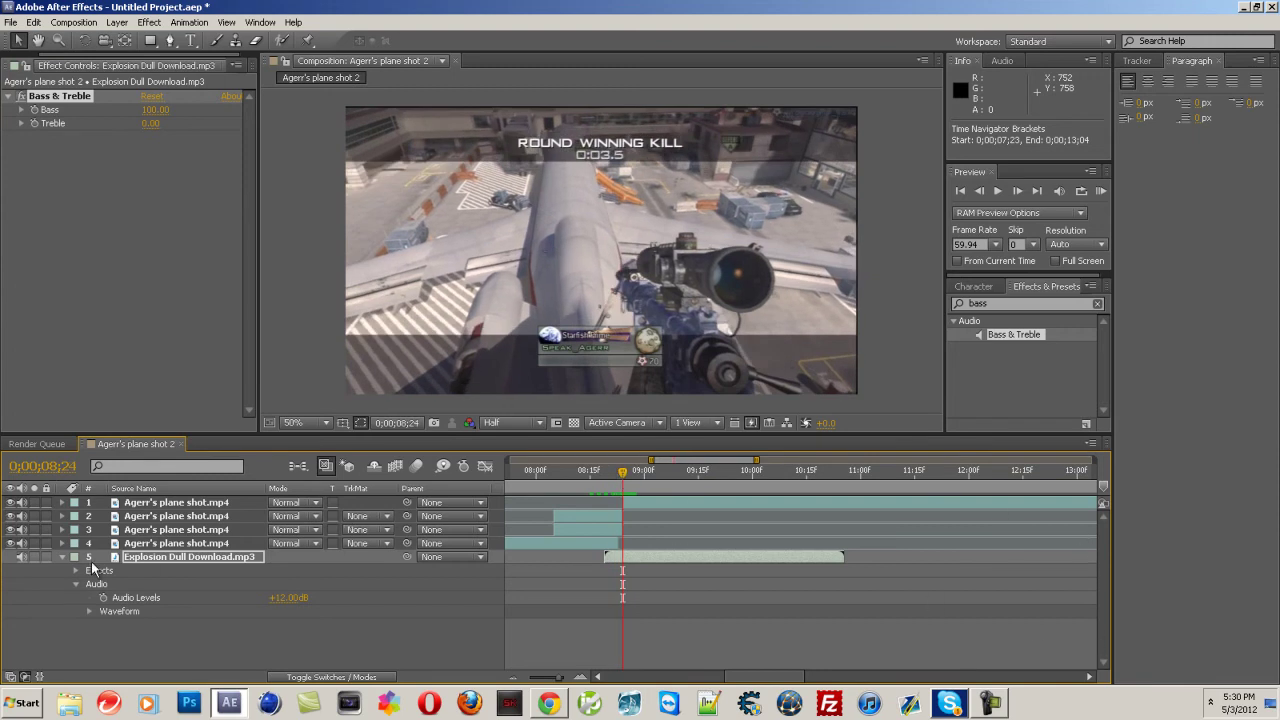
# Expand the first gameplay layer's Transform properties, undoing an accidental Position keyframe.
pyautogui.click(62, 557)
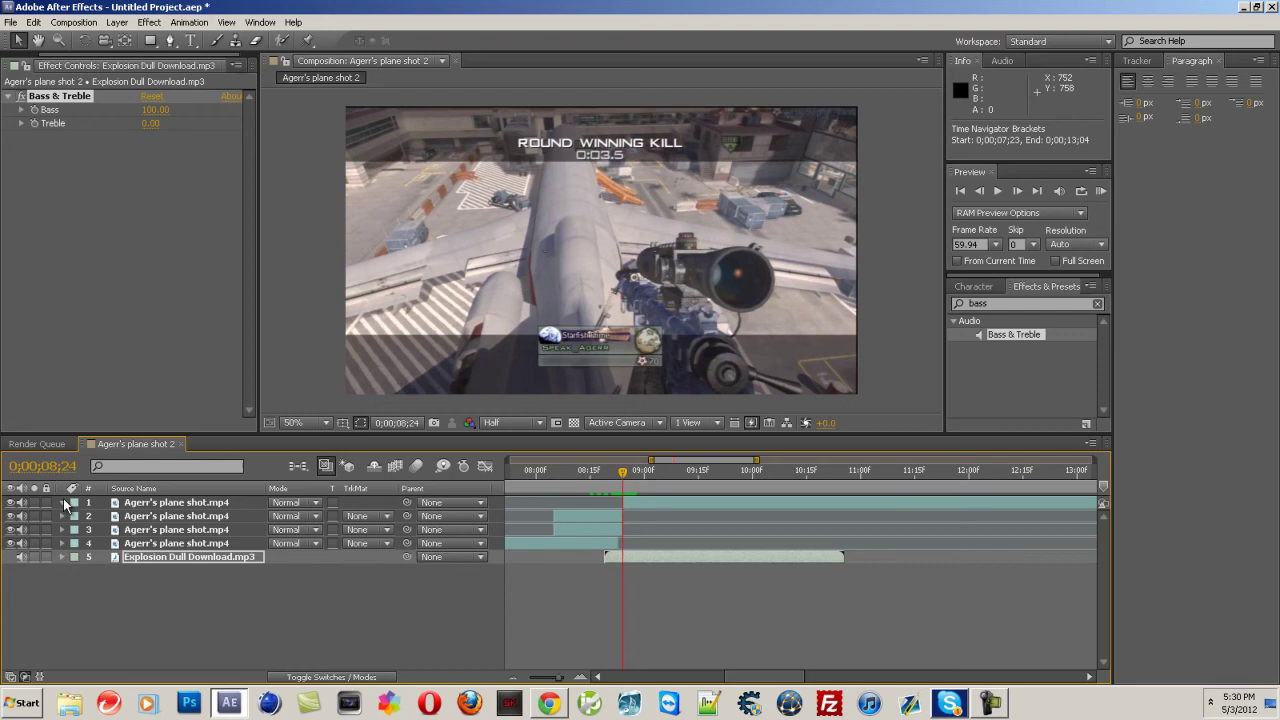
pyautogui.click(62, 502)
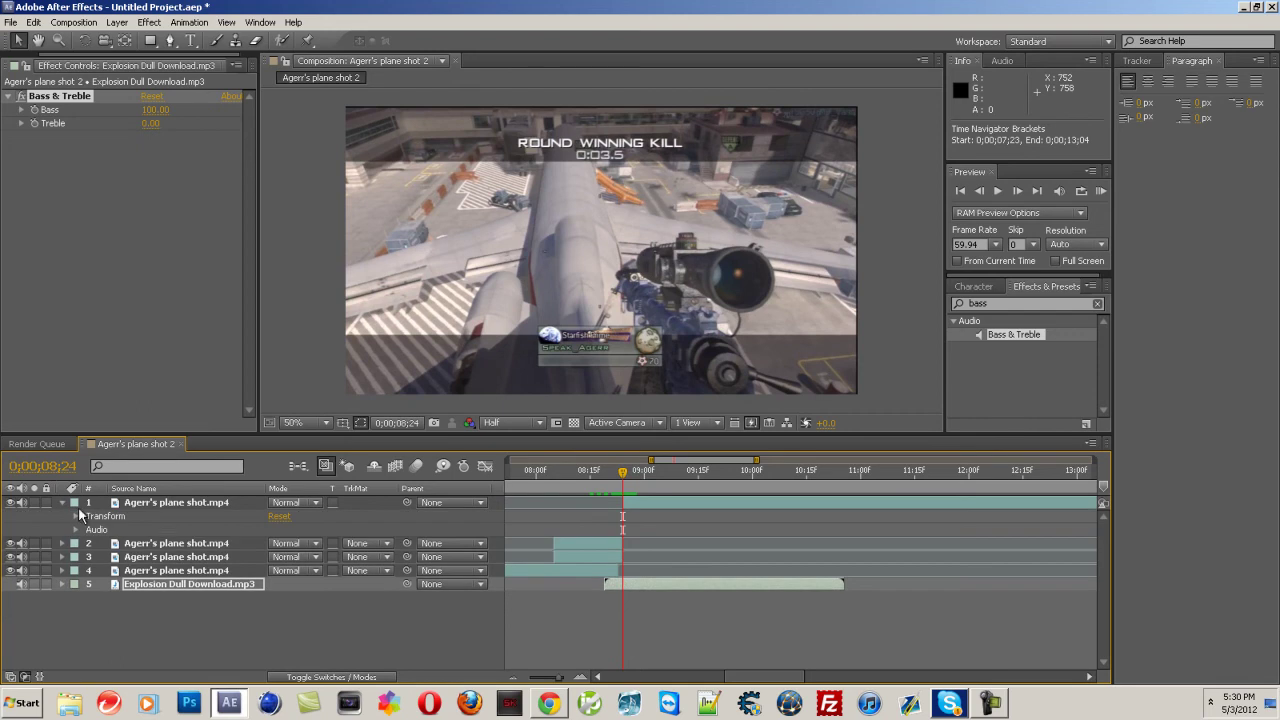
pyautogui.click(955, 703)
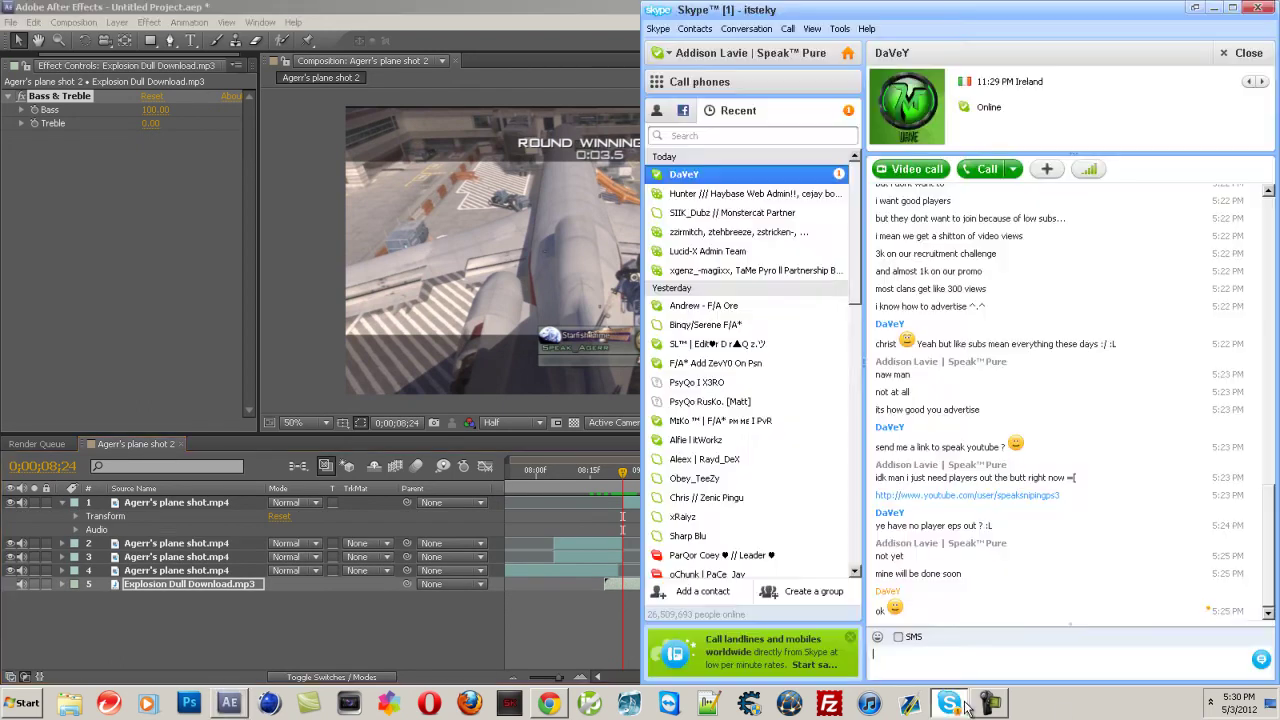
pyautogui.click(616, 178)
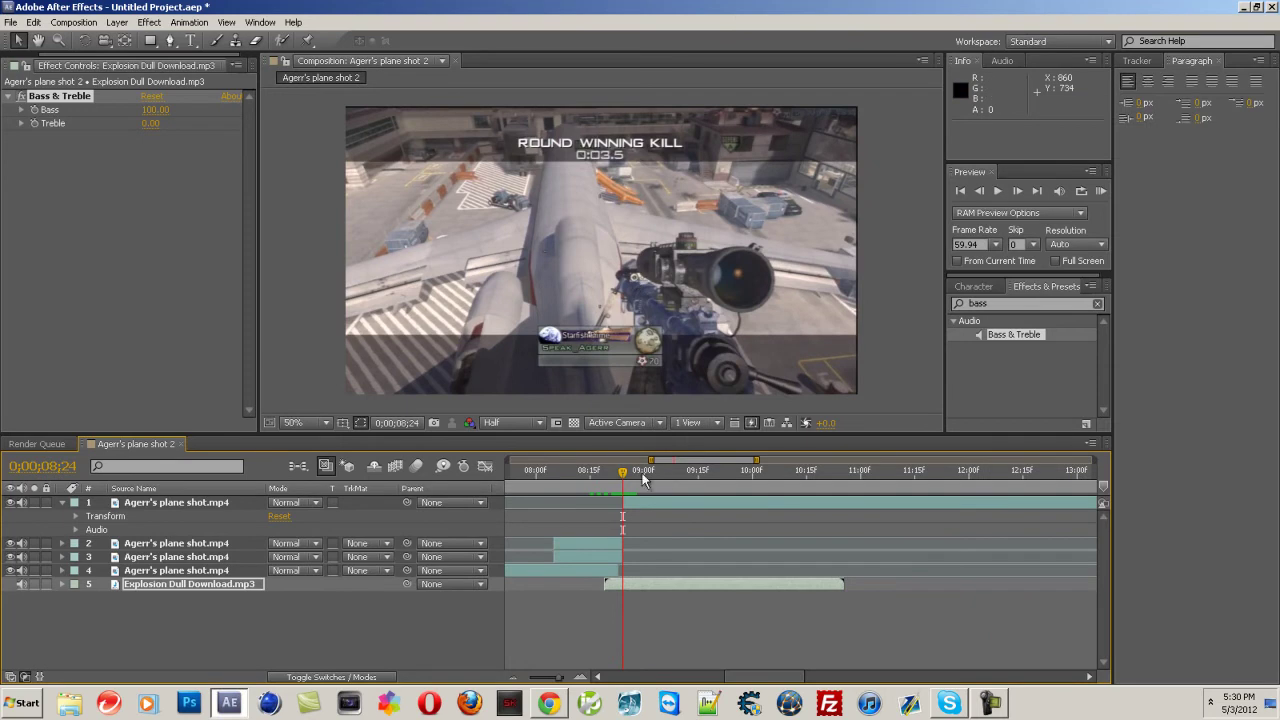
pyautogui.moveTo(622, 472)
pyautogui.mouseDown()
pyautogui.moveTo(607, 482)
pyautogui.moveTo(622, 482)
pyautogui.mouseUp()
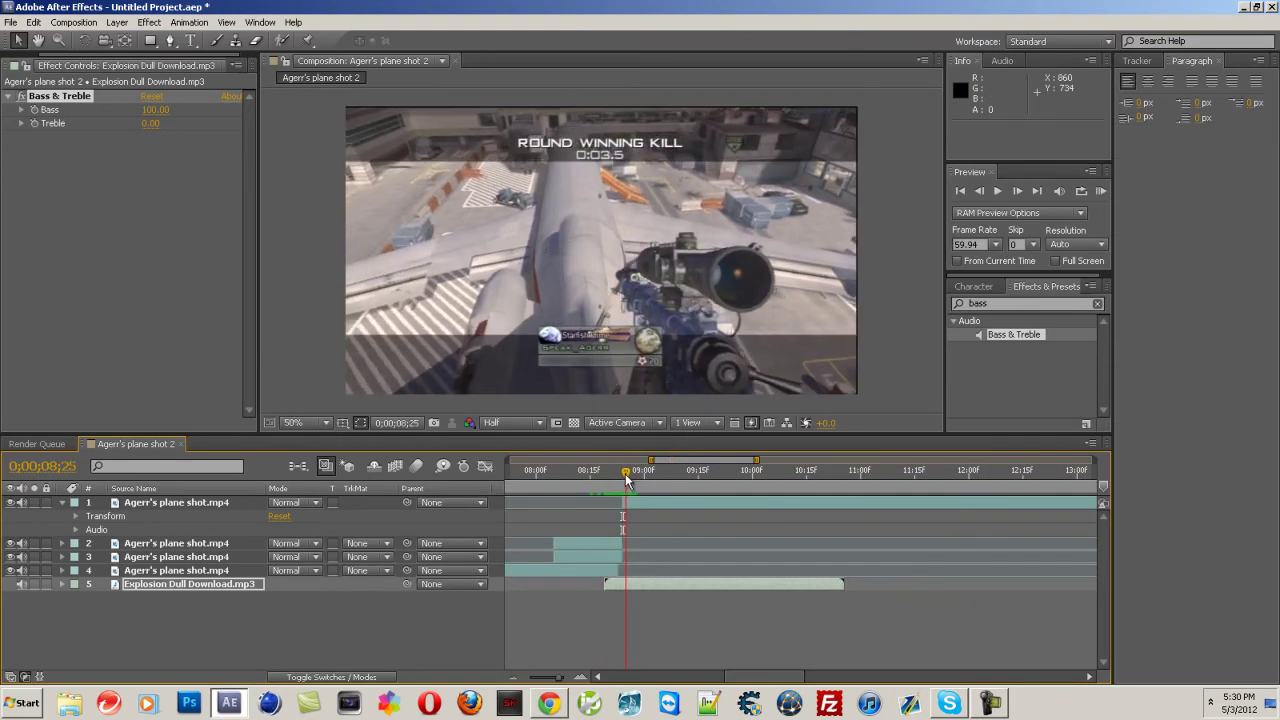
pyautogui.click(76, 517)
pyautogui.click(103, 543)
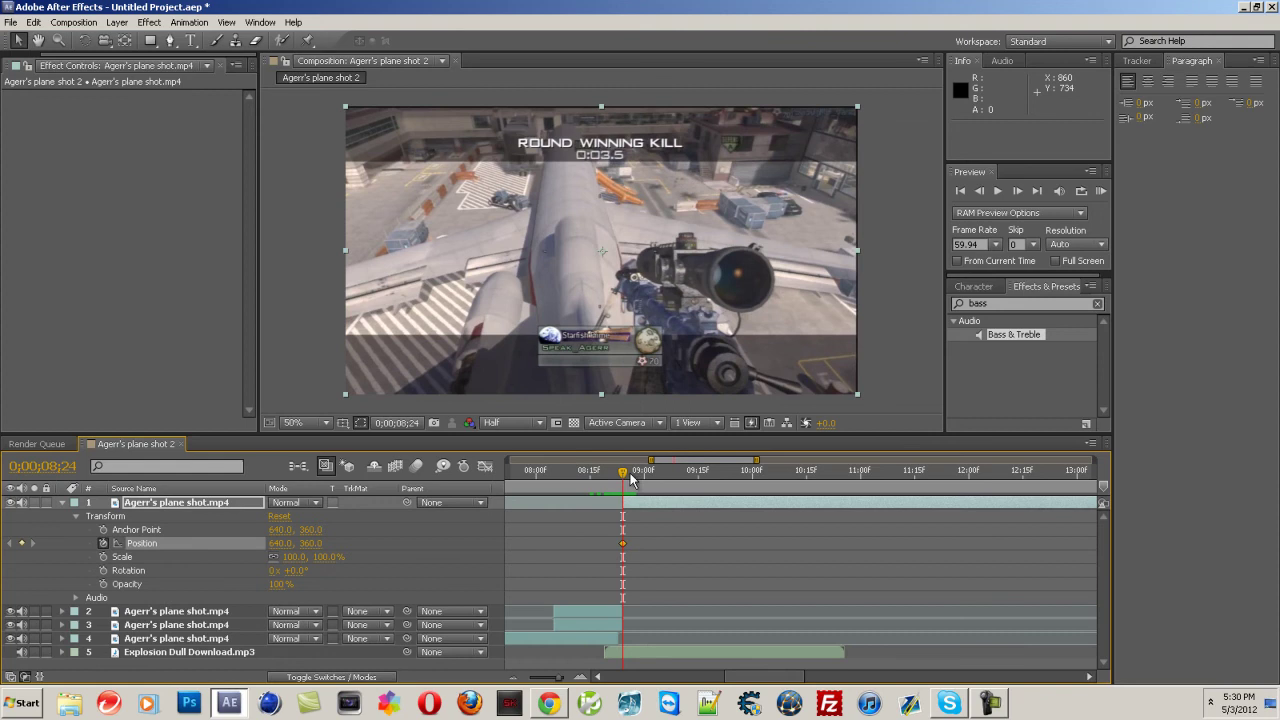
pyautogui.hotkey('ctrl', 'z')
# Scale gameplay layers 1–3 up to about 107.2, 108.3% to overfill the frame.
pyautogui.click(245, 504)
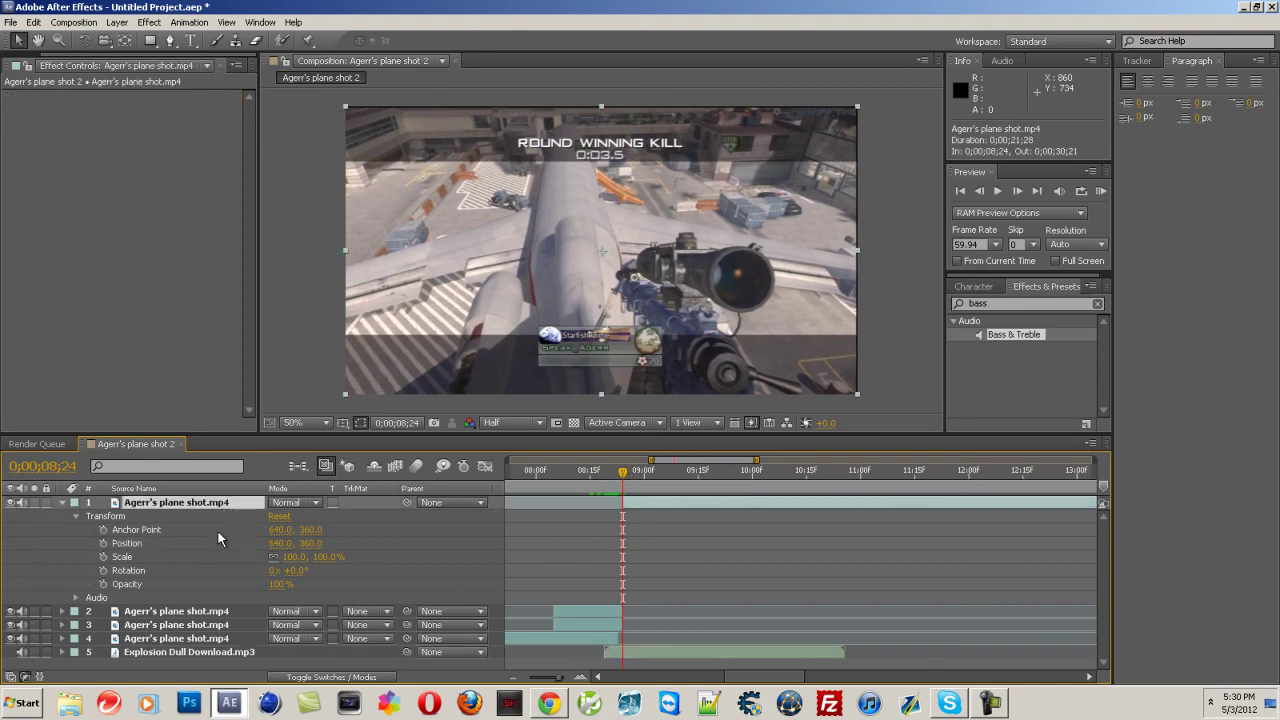
pyautogui.keyDown('shift'); pyautogui.click(213, 627); pyautogui.keyUp('shift')
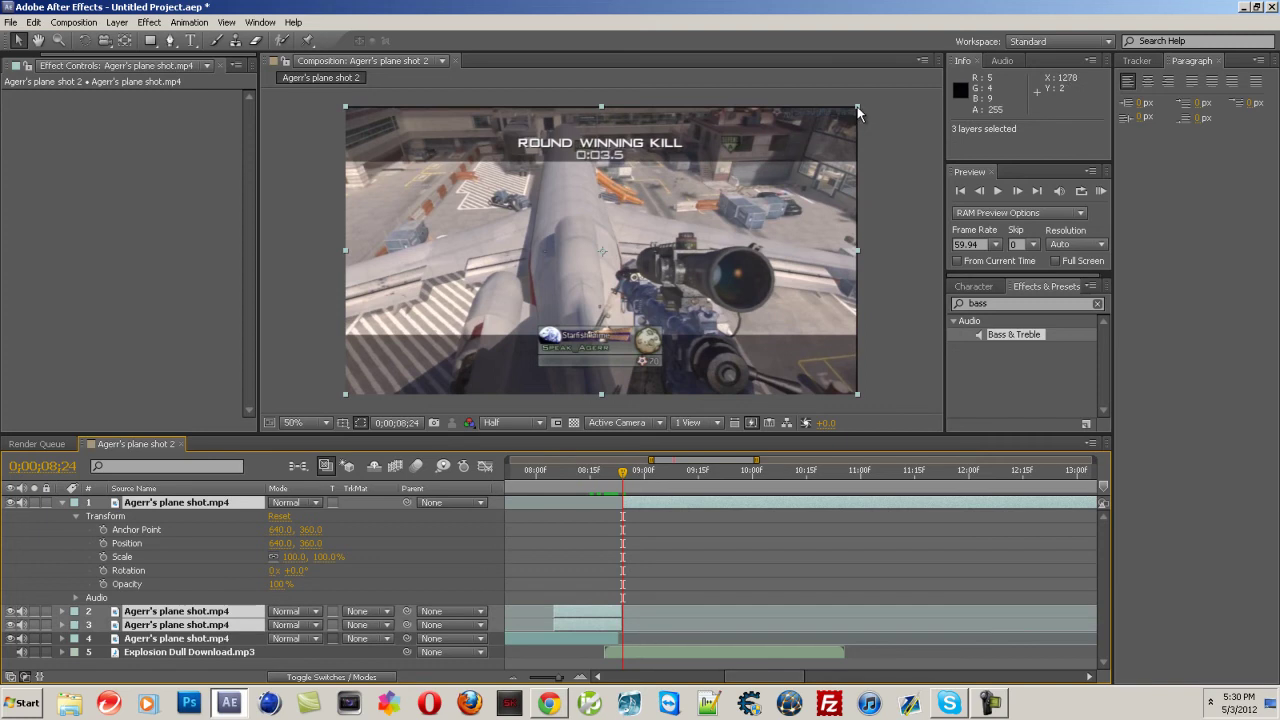
pyautogui.moveTo(857, 106); pyautogui.dragTo(875, 95)
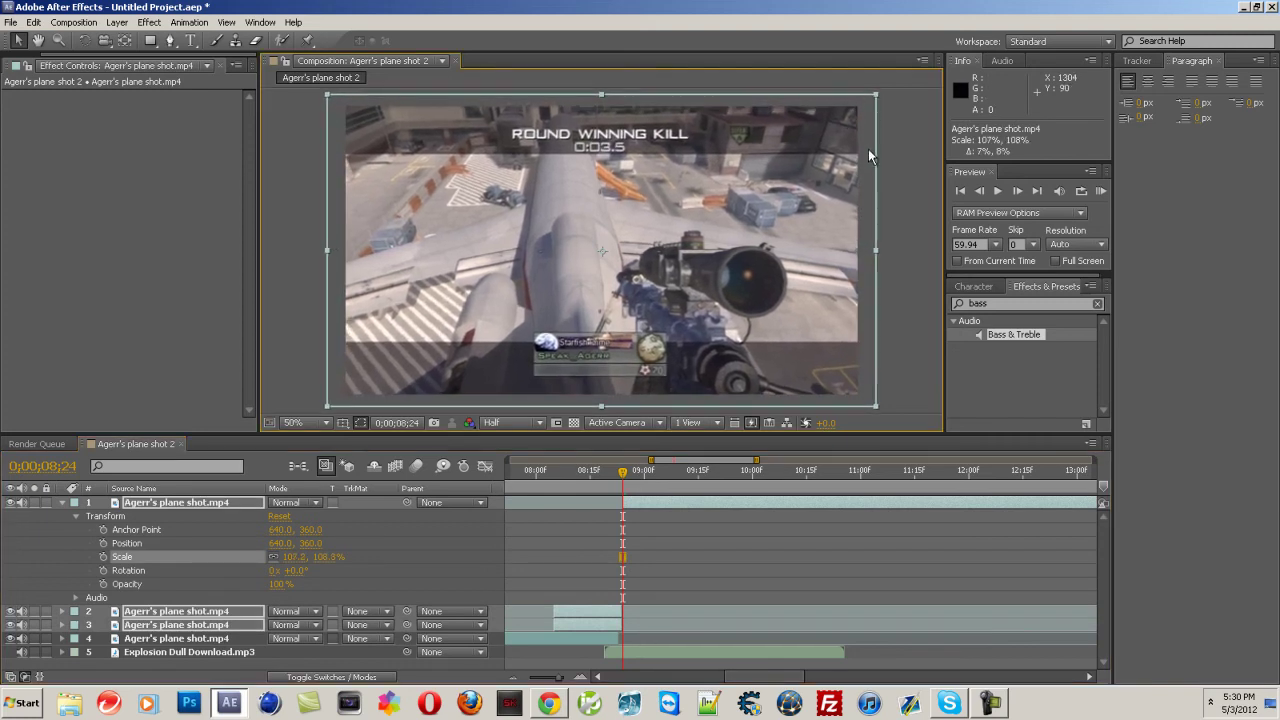
pyautogui.moveTo(622, 474)
pyautogui.mouseDown()
pyautogui.moveTo(586, 475)
pyautogui.moveTo(623, 473)
pyautogui.mouseUp()
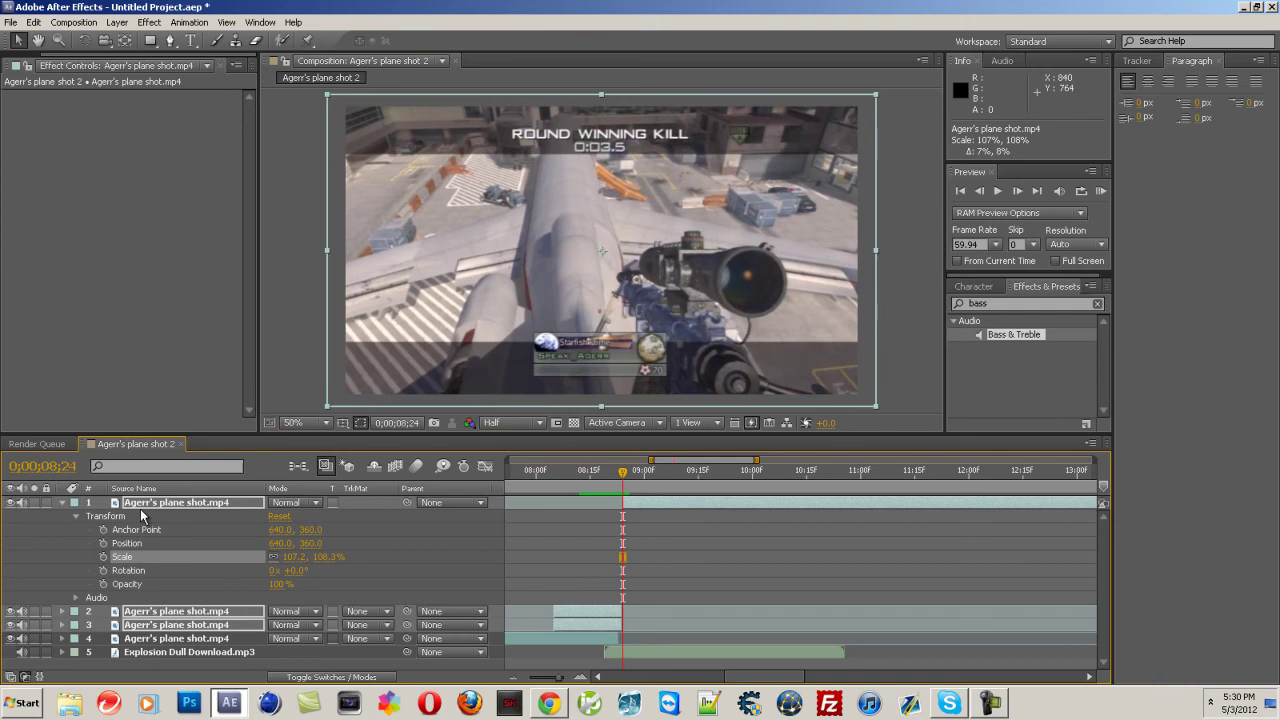
pyautogui.click(142, 516)
pyautogui.click(42, 610)
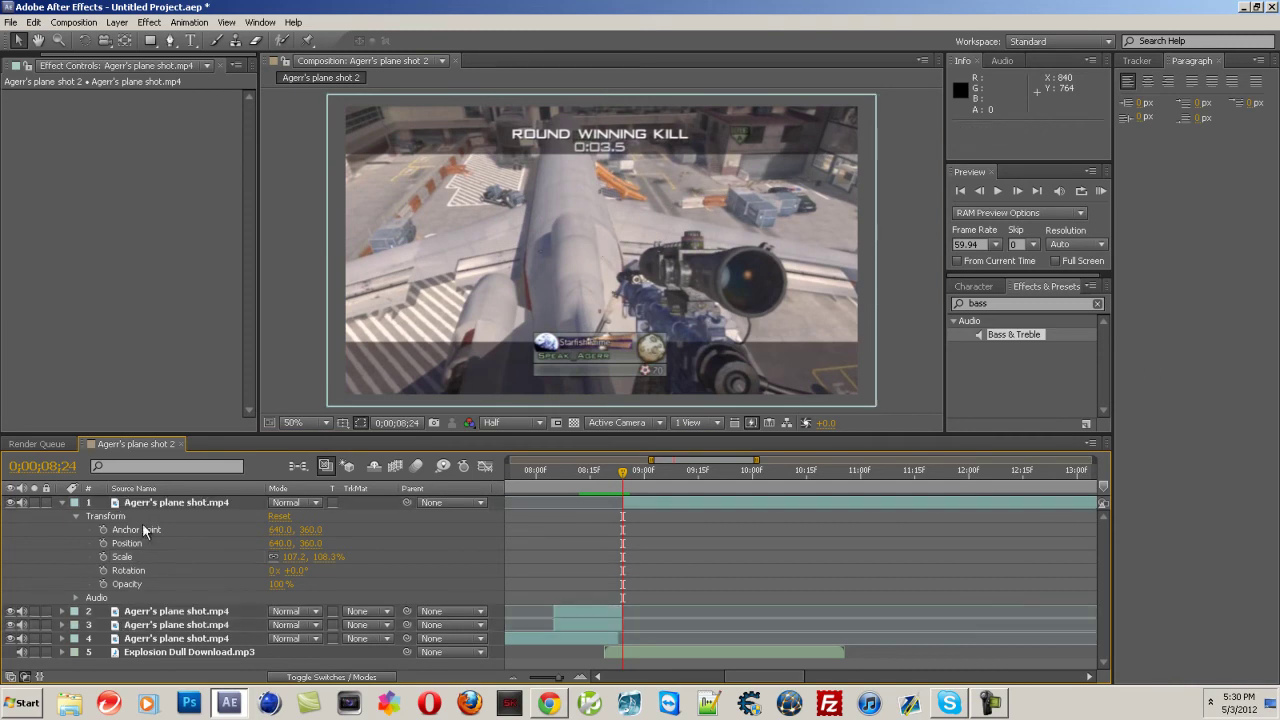
# Keyframe the top layer's Position, offsetting it down, right, then left on consecutive frames.
pyautogui.click(166, 503)
pyautogui.click(104, 544)
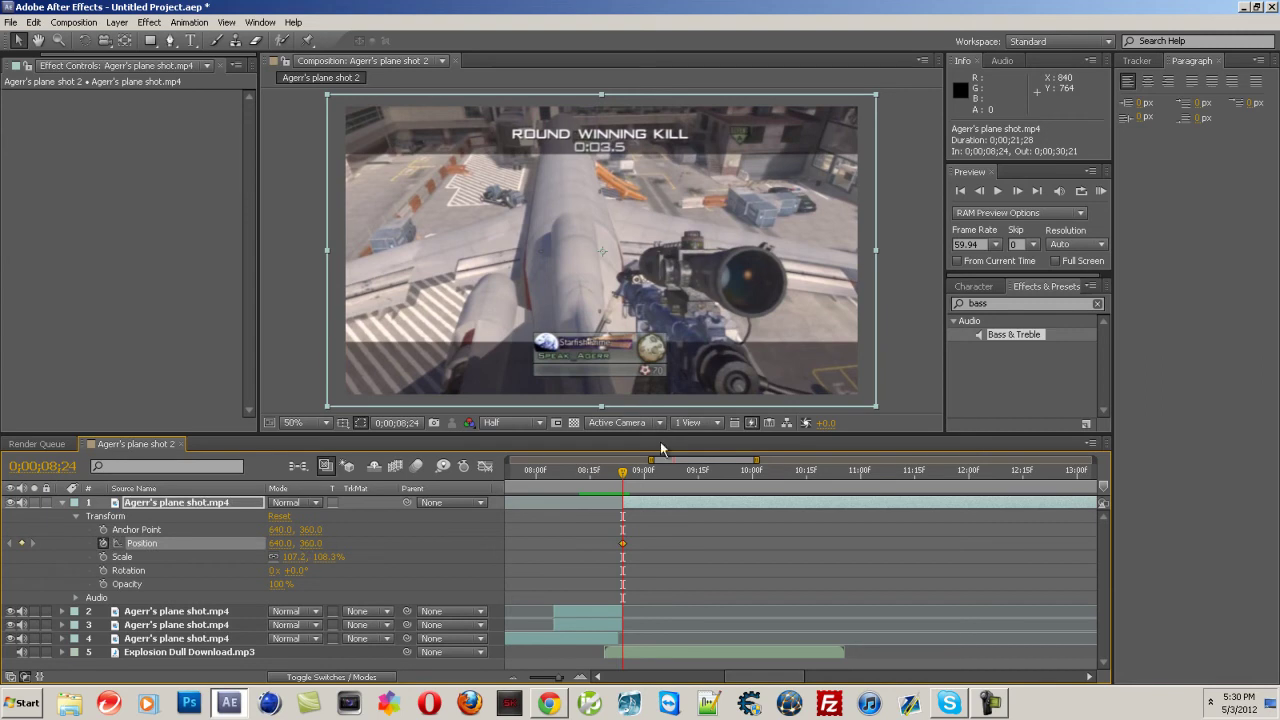
pyautogui.click(1018, 193)
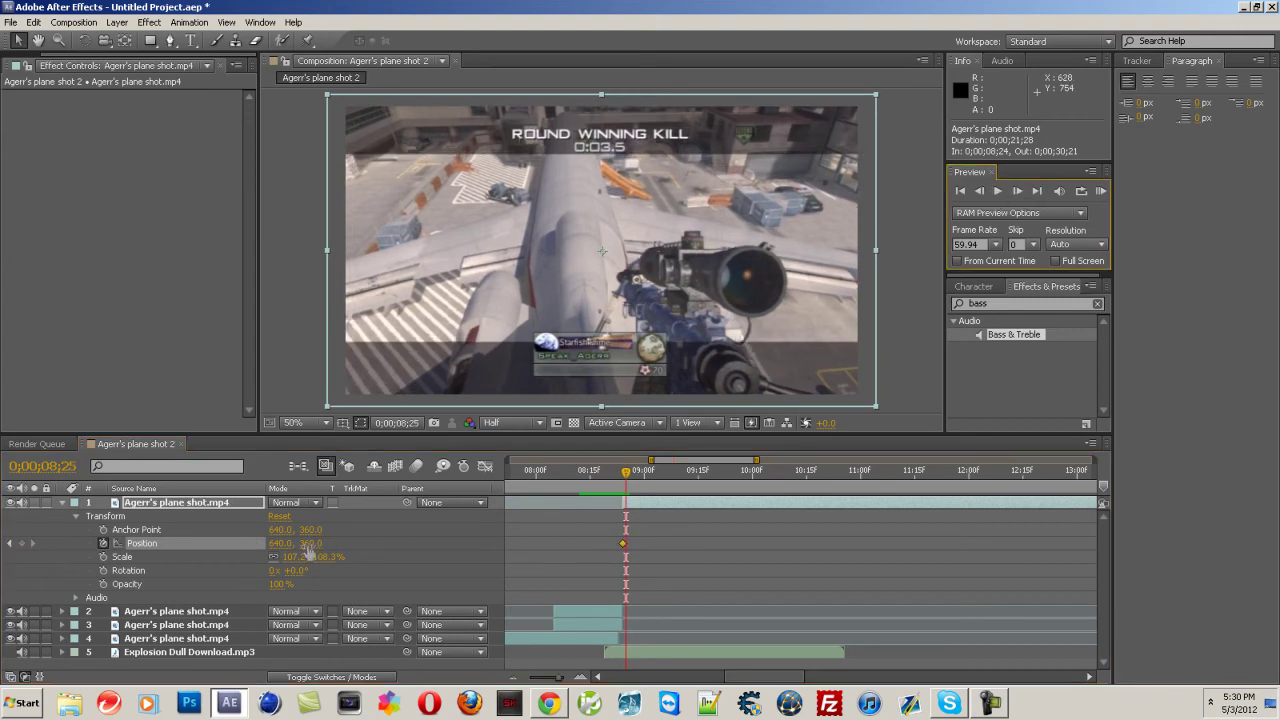
pyautogui.moveTo(308, 550); pyautogui.dragTo(266, 548)
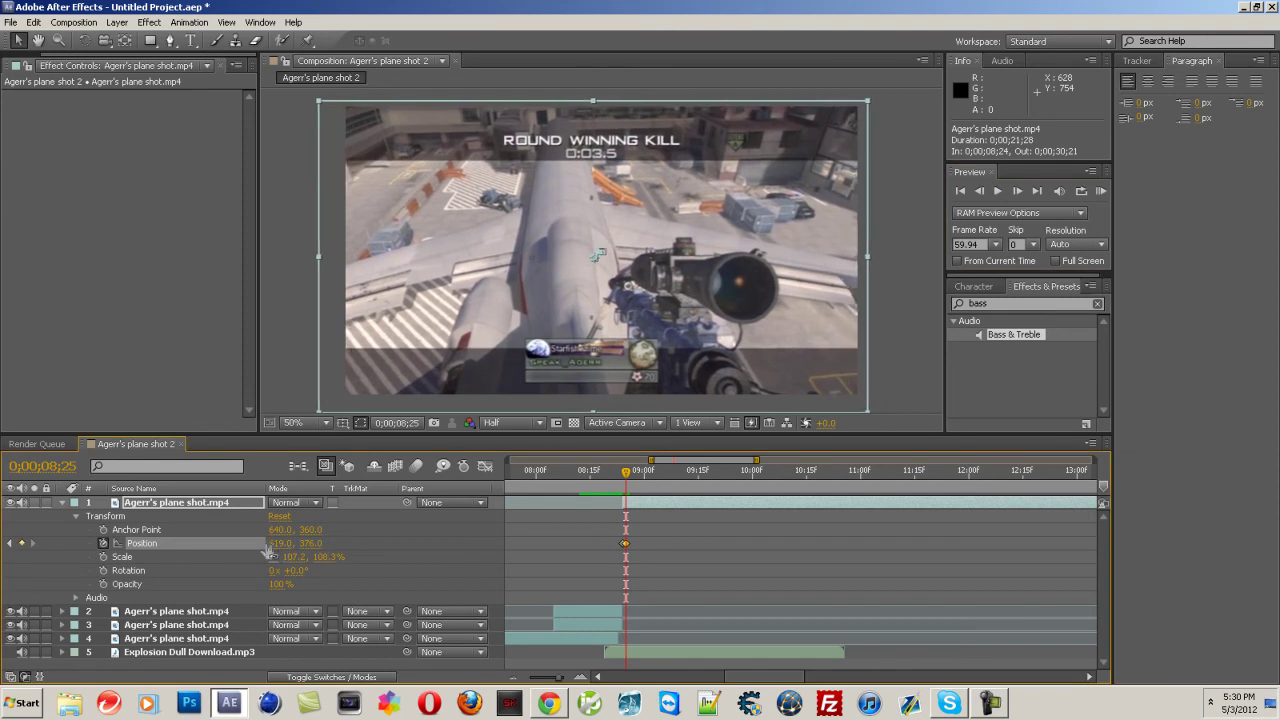
pyautogui.click(1017, 191)
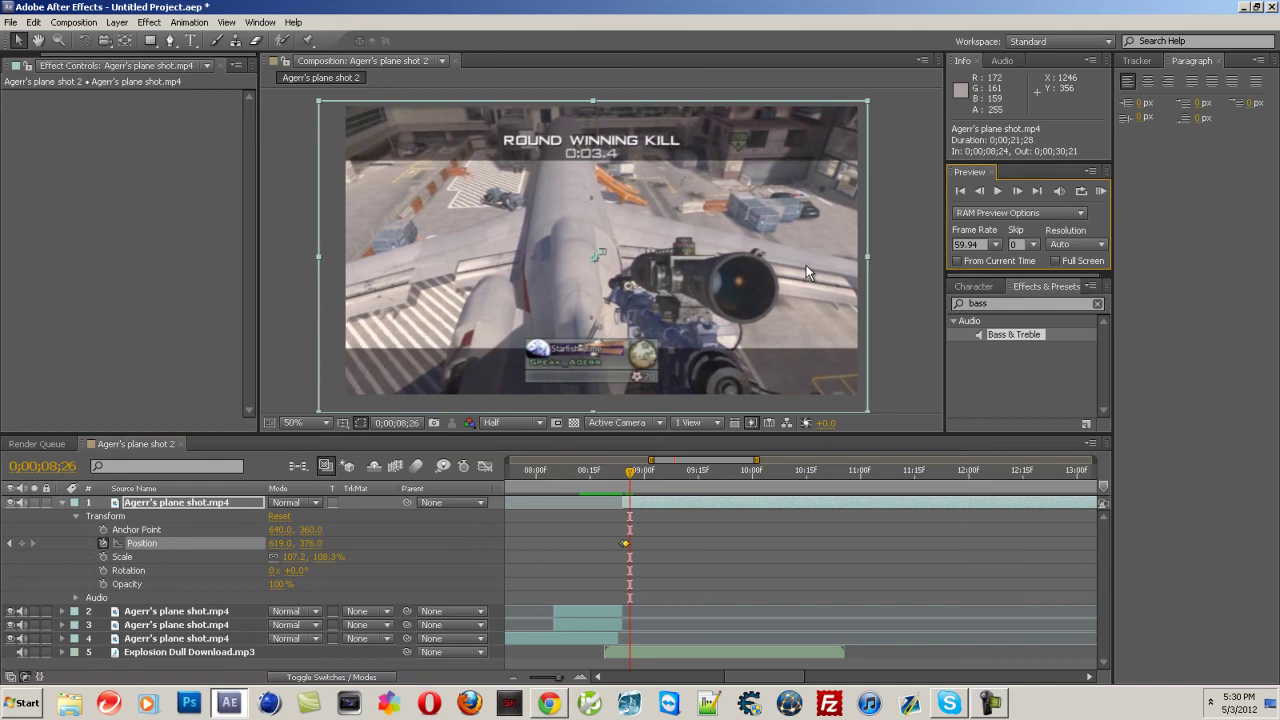
pyautogui.moveTo(279, 543)
pyautogui.mouseDown()
pyautogui.moveTo(330, 549)
pyautogui.moveTo(281, 549)
pyautogui.mouseUp()
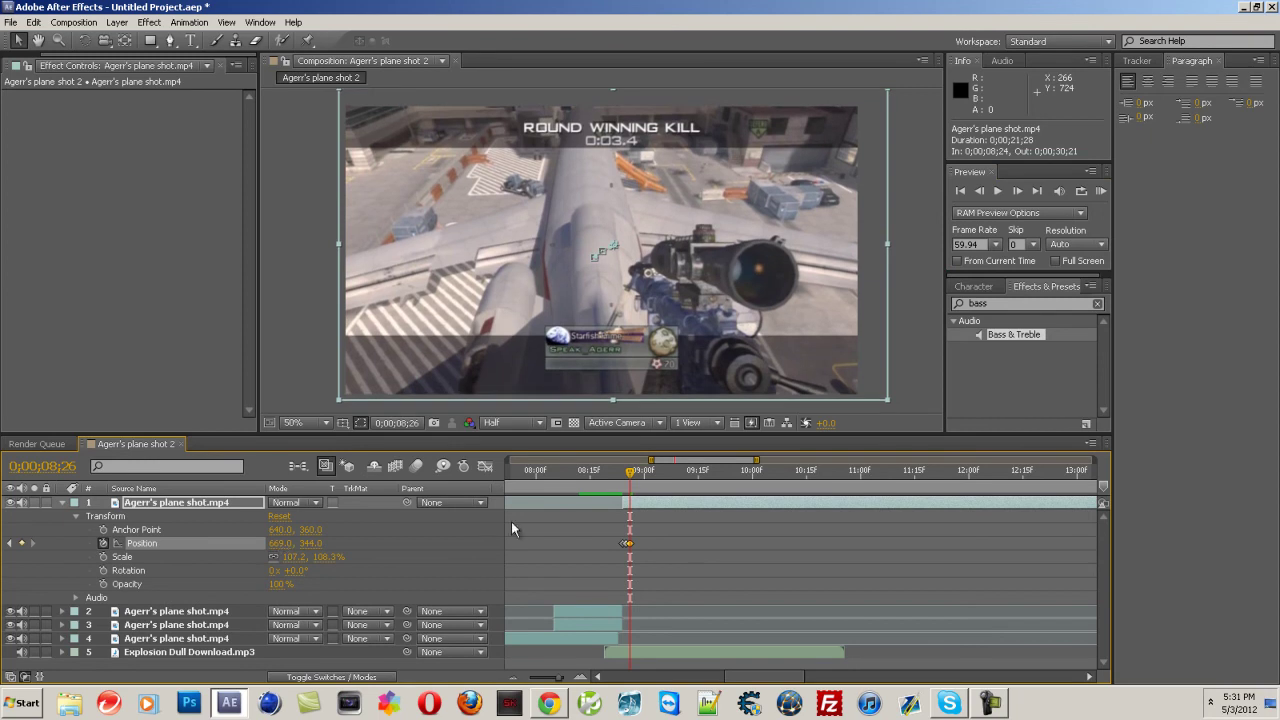
pyautogui.click(1021, 191)
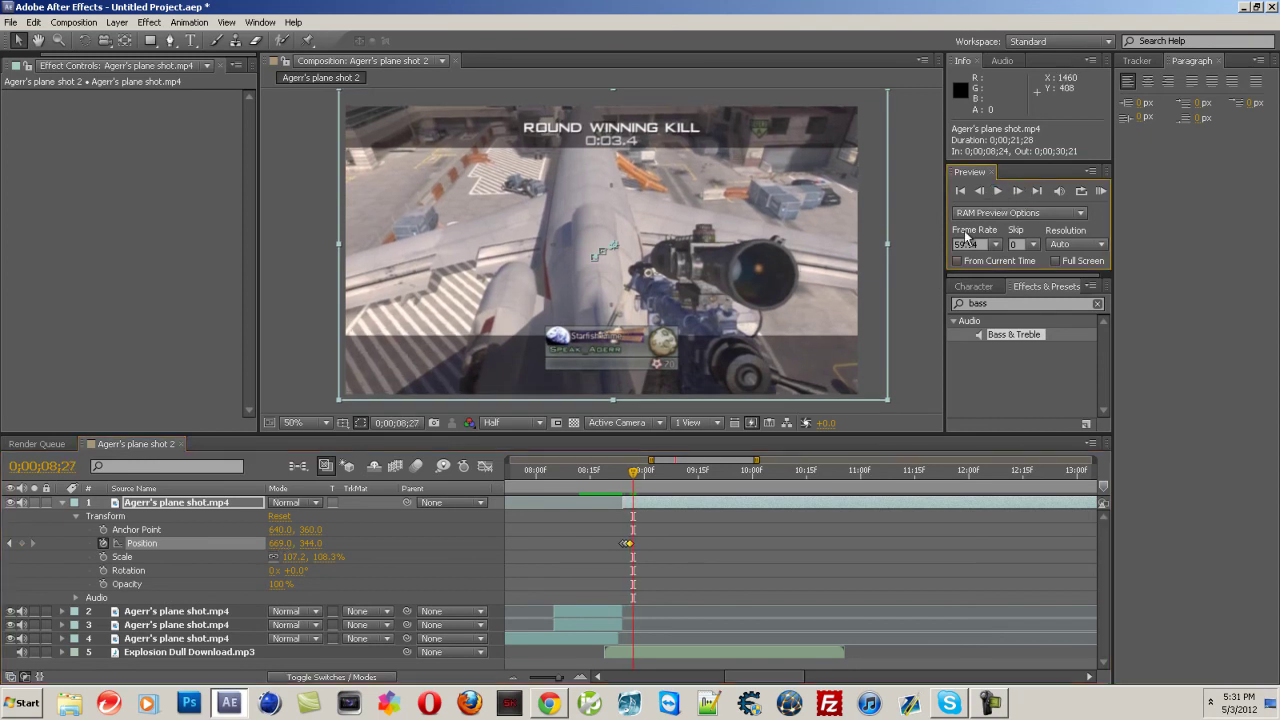
pyautogui.moveTo(287, 549); pyautogui.dragTo(322, 543)
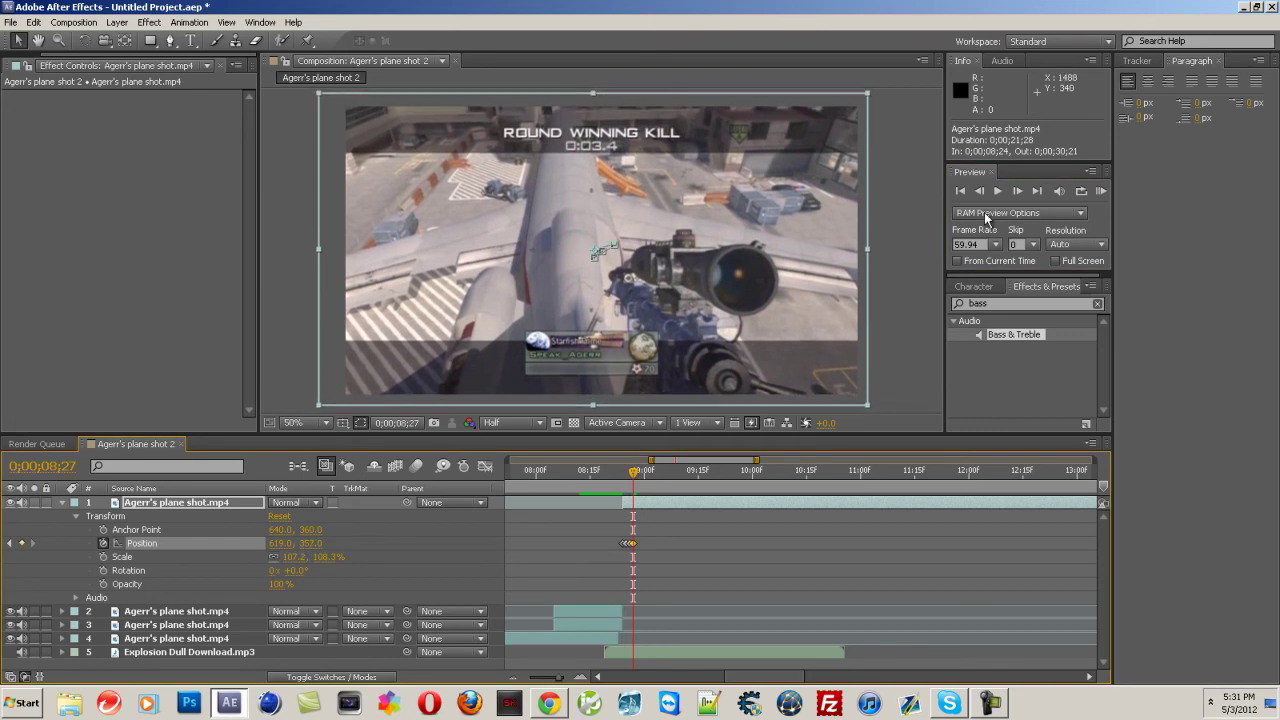
# Add more shake keyframes, ending with Position set back to 640, 360.
pyautogui.click(1016, 191)
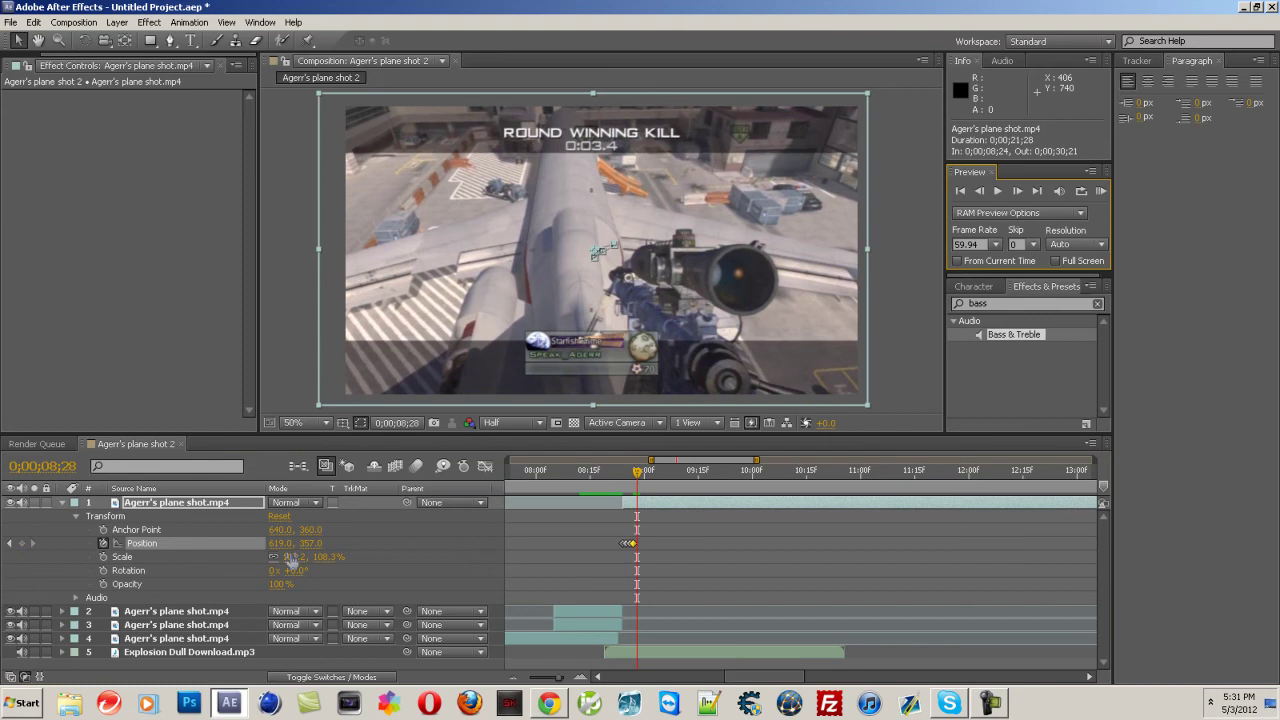
pyautogui.moveTo(279, 545); pyautogui.dragTo(305, 545)
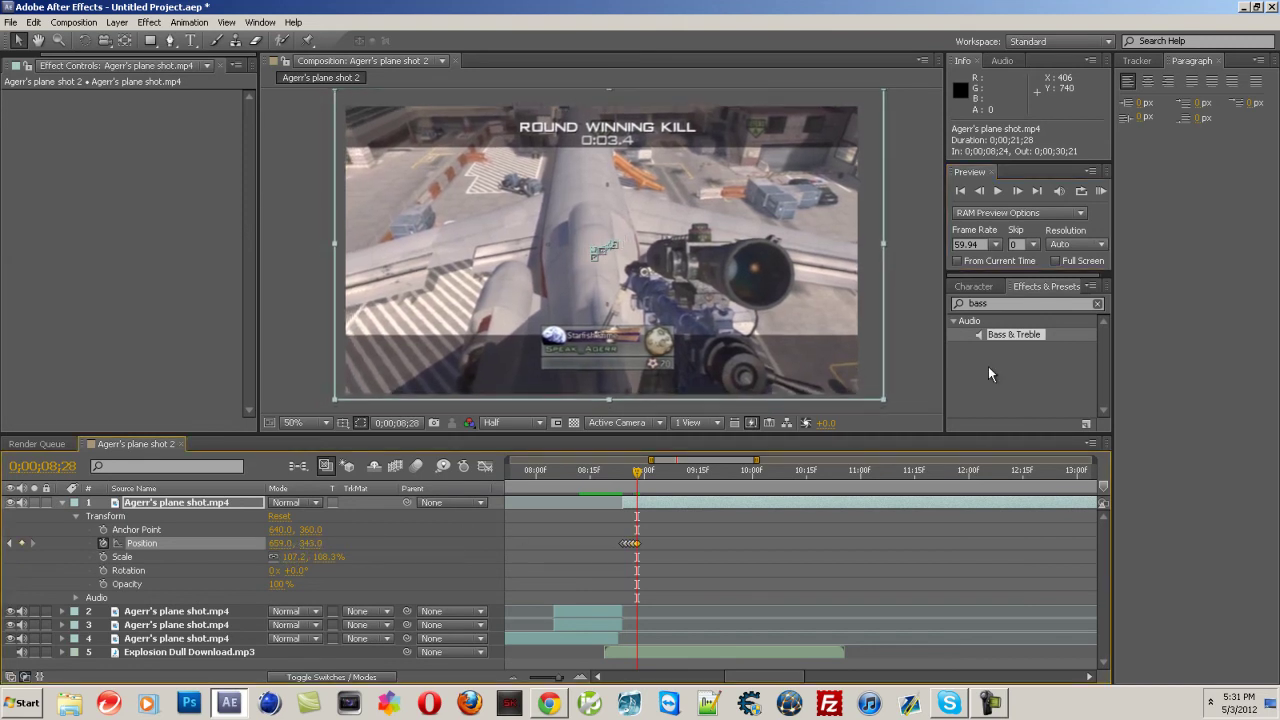
pyautogui.click(1017, 191)
pyautogui.click(281, 544)
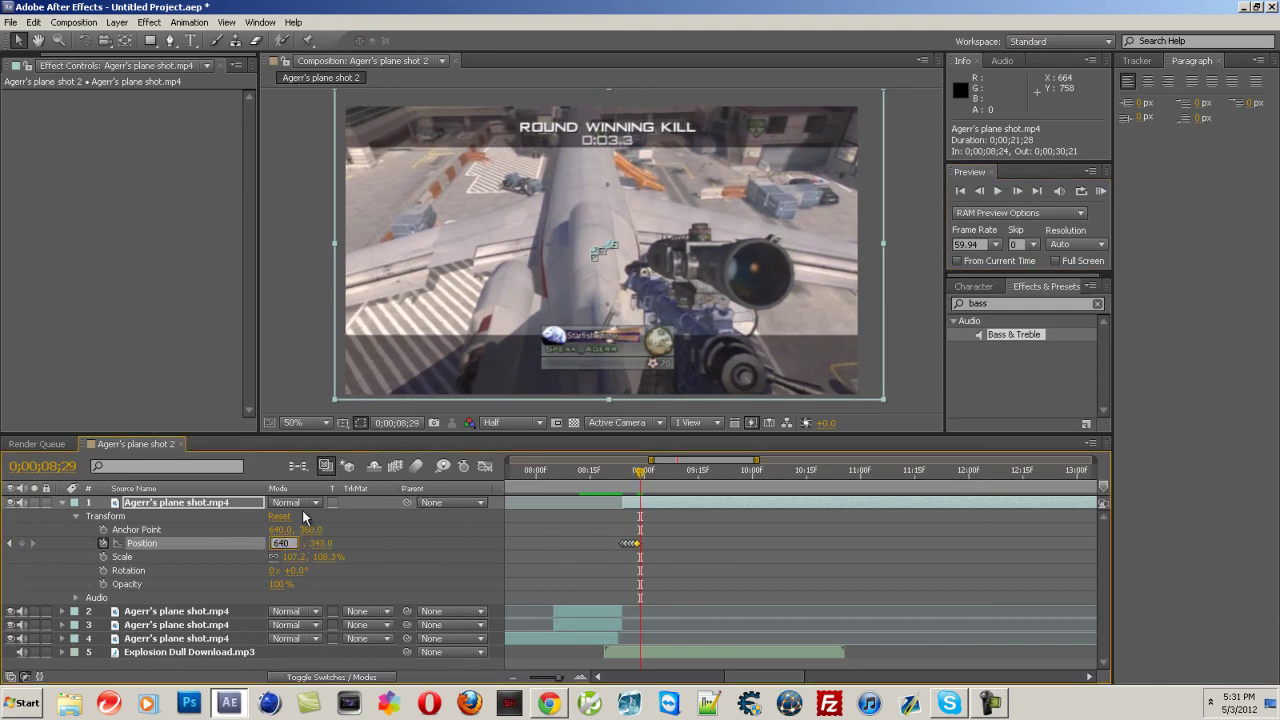
pyautogui.write('640')
pyautogui.press('Return')
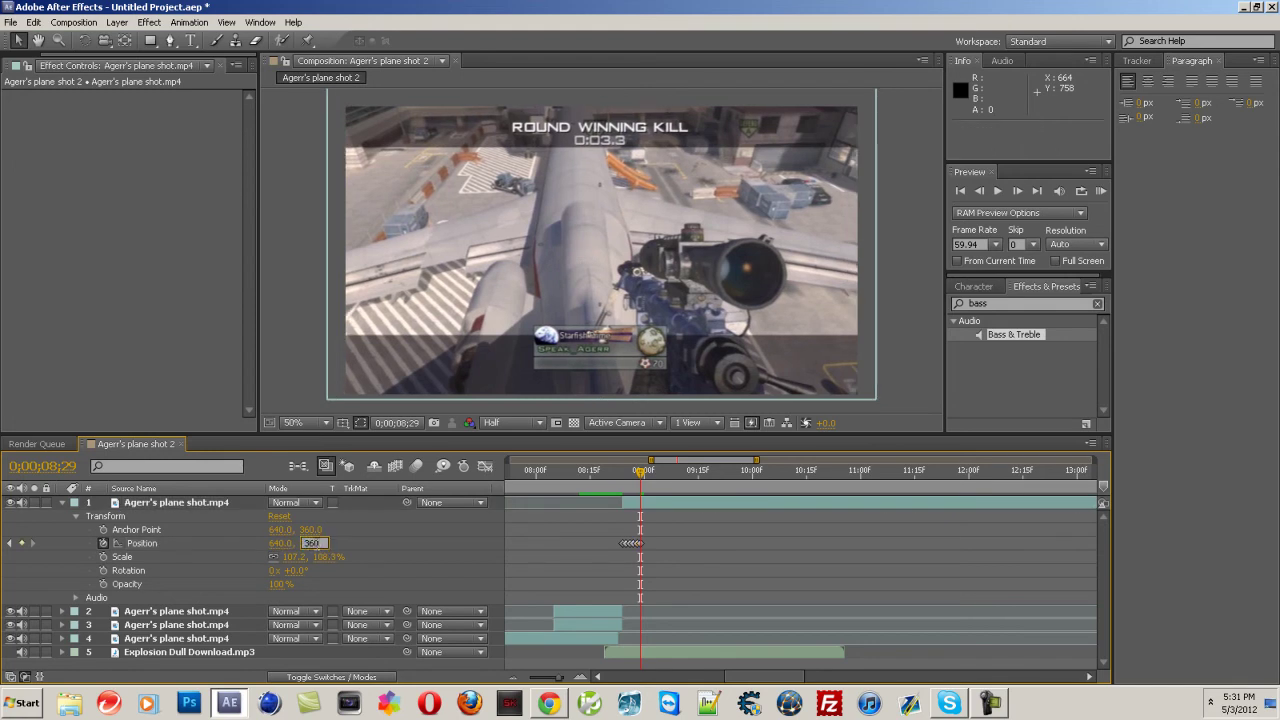
pyautogui.write('360')
pyautogui.press('Return')
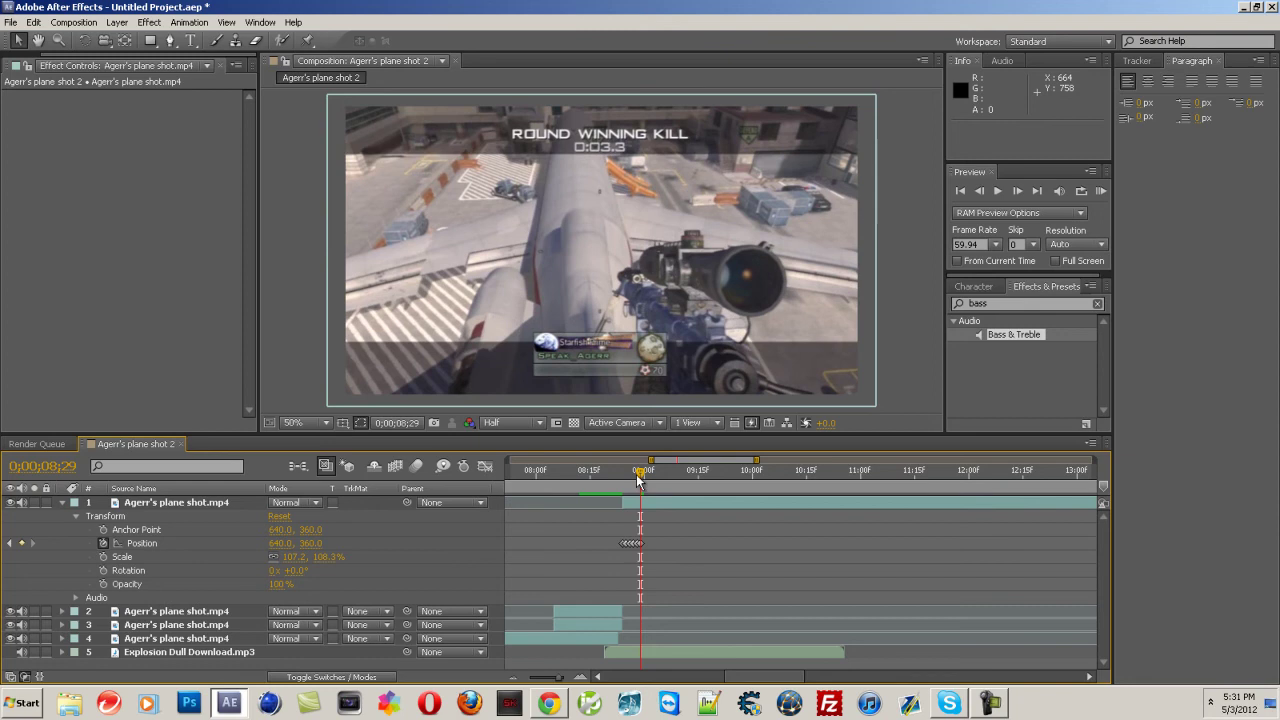
pyautogui.moveTo(640, 472)
pyautogui.mouseDown()
pyautogui.moveTo(587, 486)
pyautogui.moveTo(658, 481)
pyautogui.moveTo(623, 484)
pyautogui.moveTo(637, 481)
pyautogui.mouseUp()
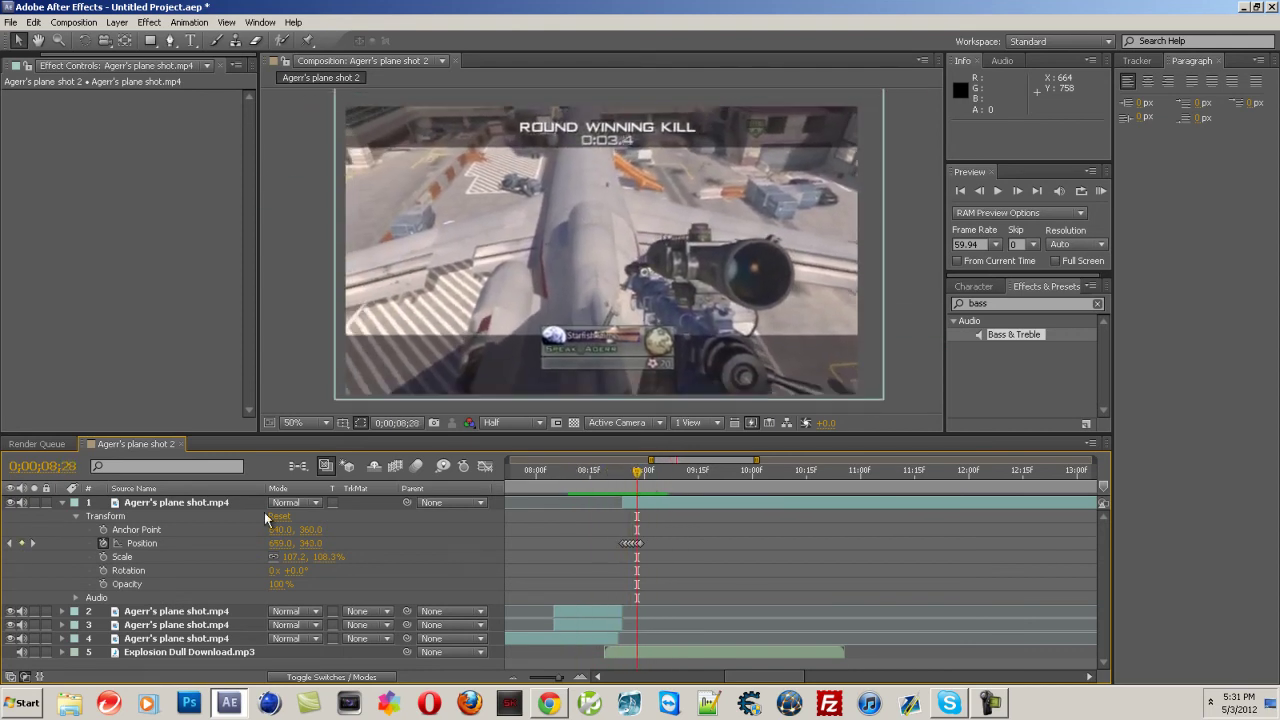
# Set the composition frame rate to 59.94 fps in Composition Settings.
pyautogui.click(158, 513)
pyautogui.click(74, 22)
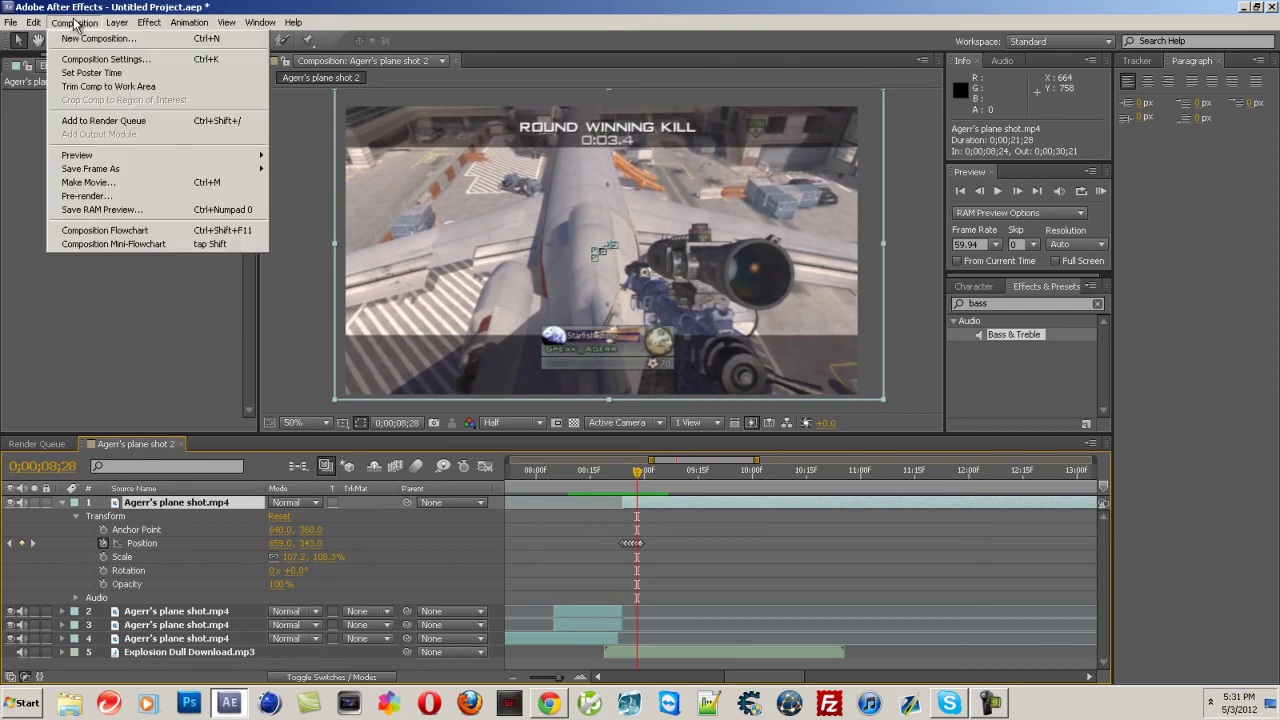
pyautogui.click(110, 58)
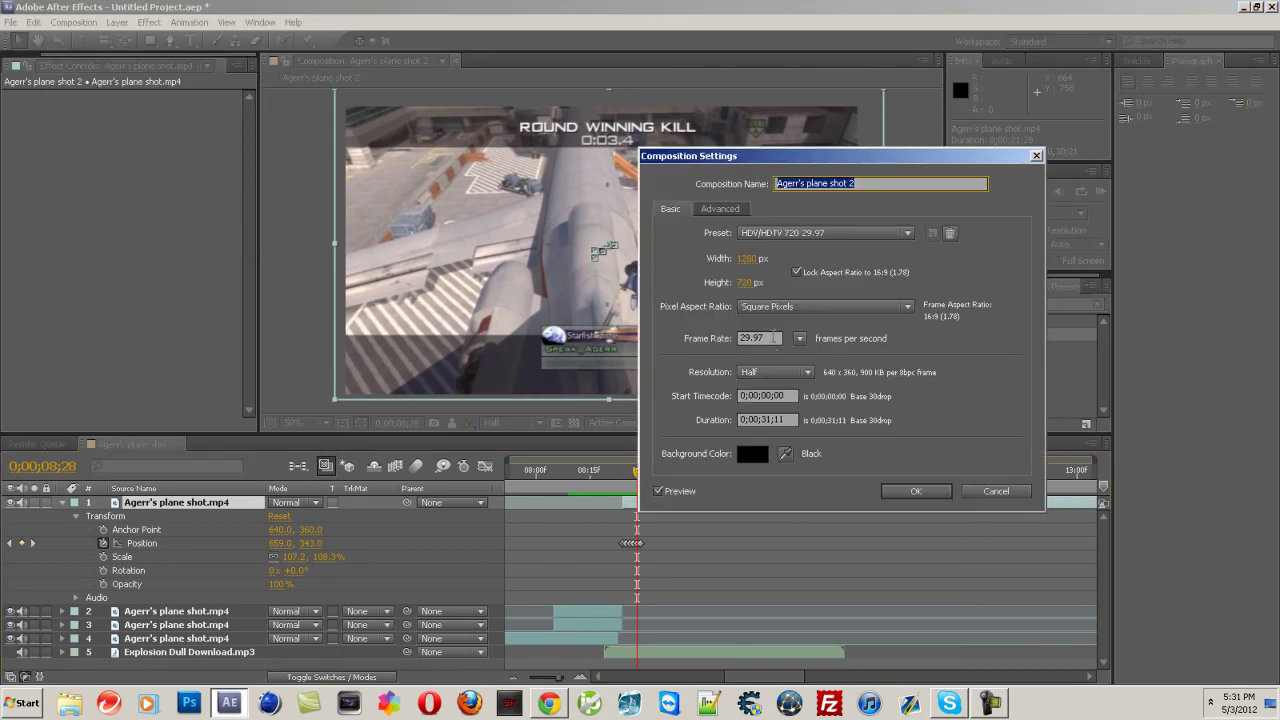
pyautogui.doubleClick(773, 338)
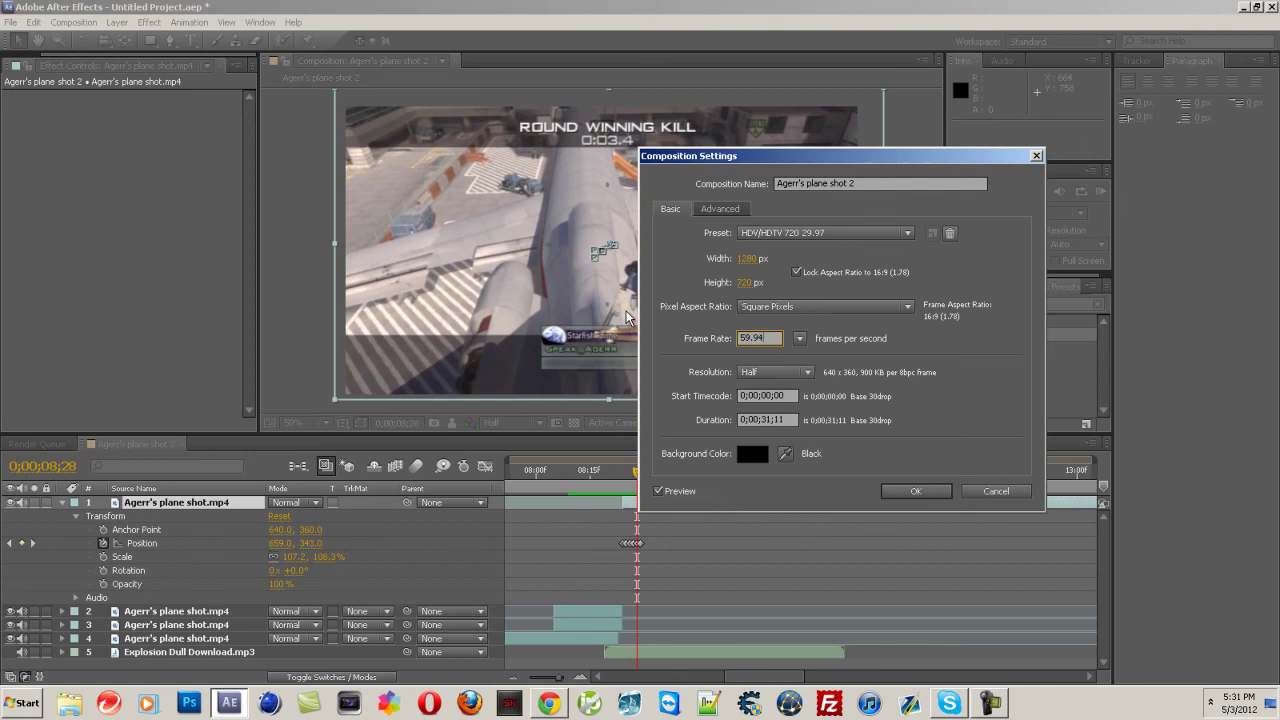
pyautogui.click(905, 490)
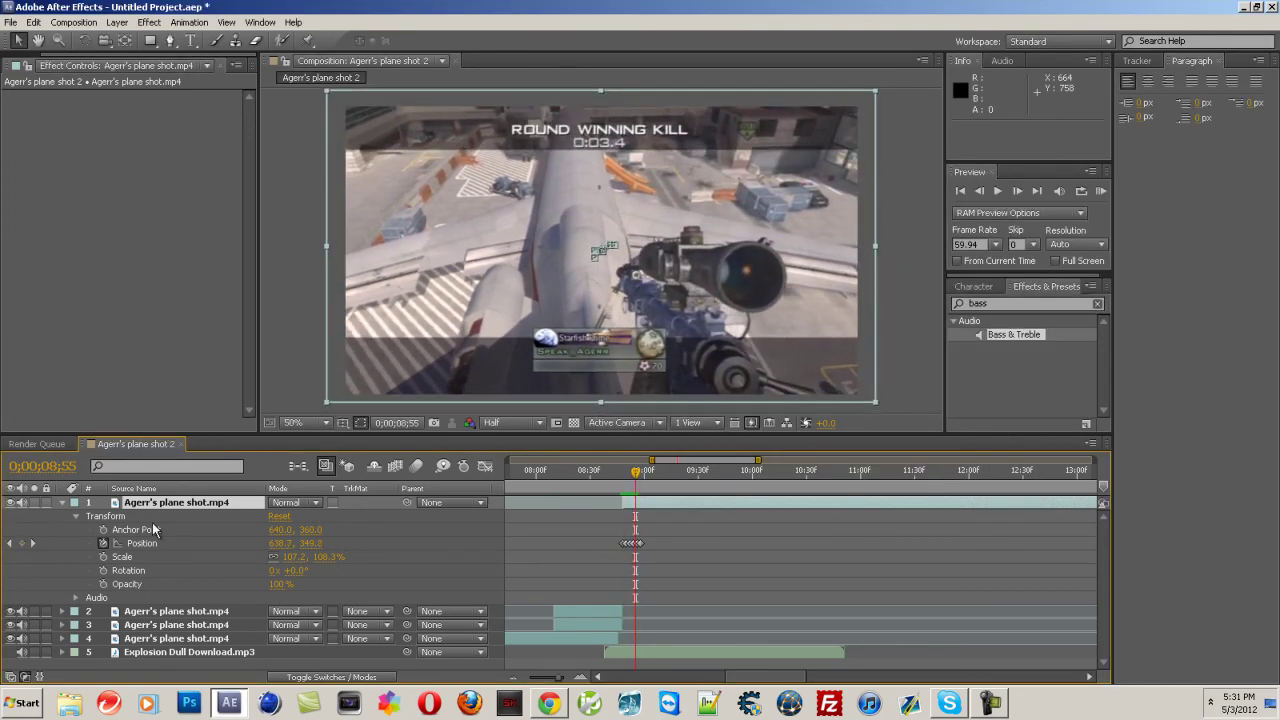
# Limit the work area to about 8–10 seconds and RAM-preview it.
pyautogui.click(62, 503)
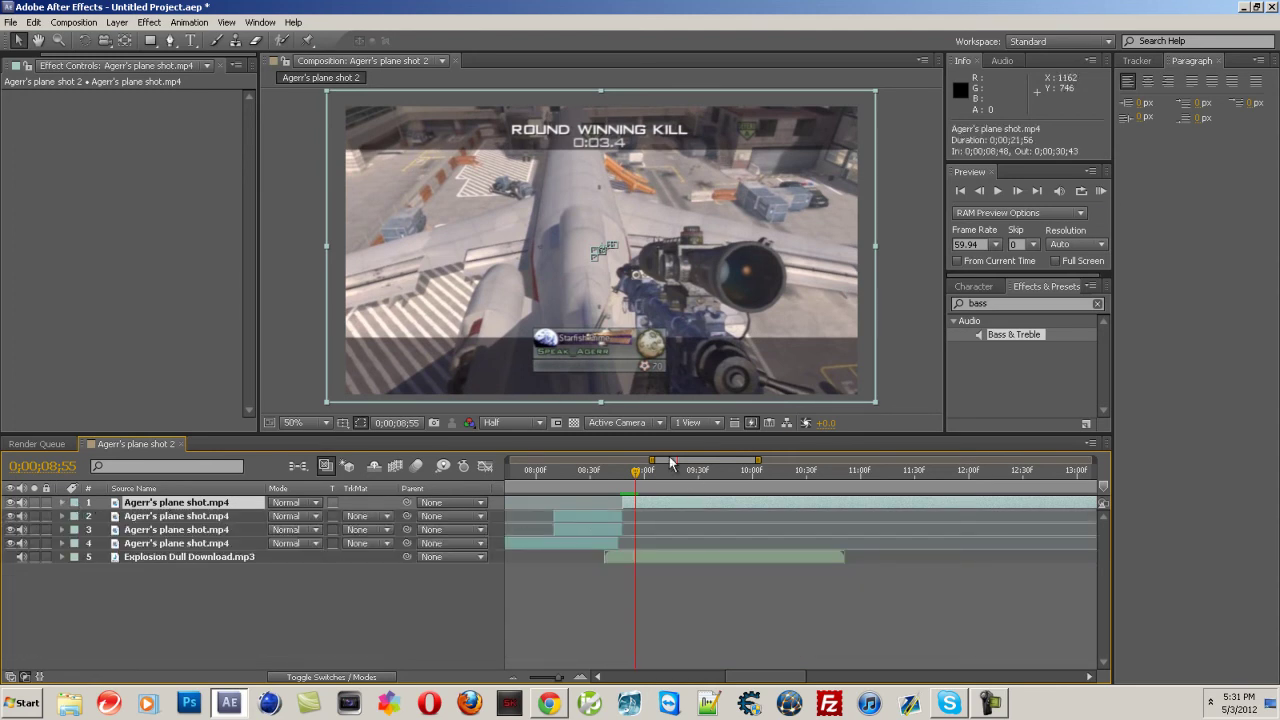
pyautogui.press(';')
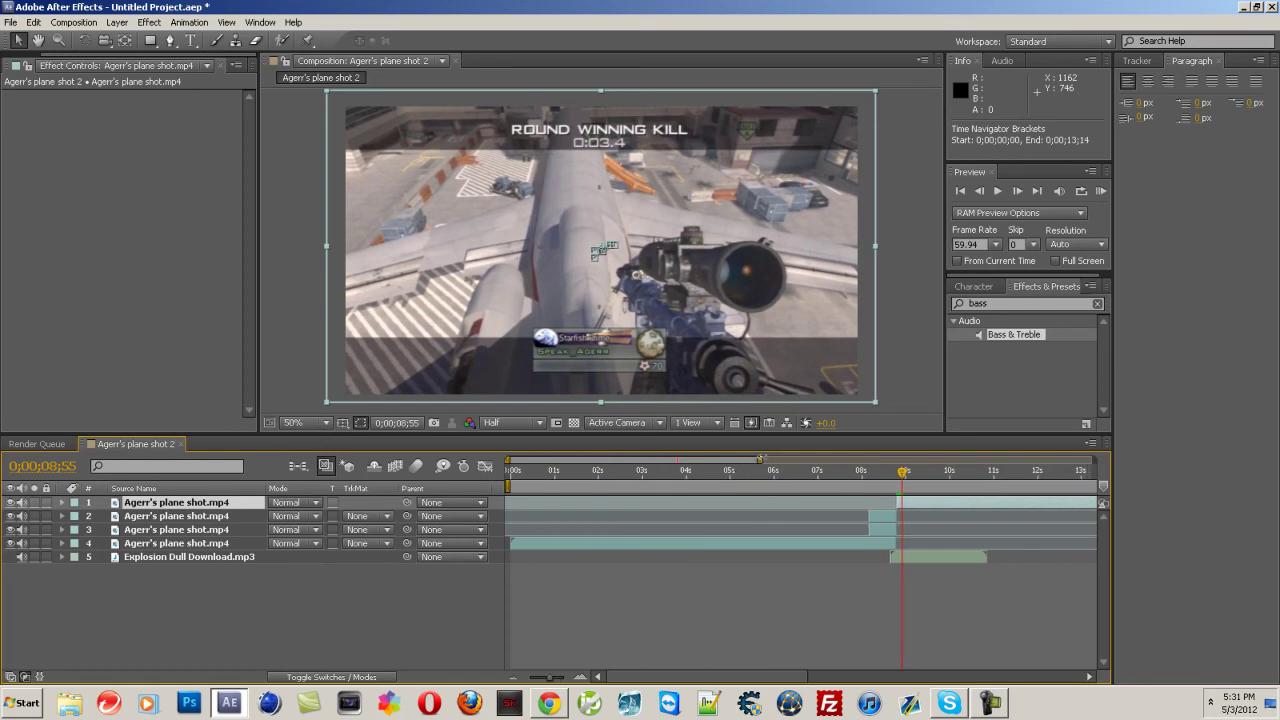
pyautogui.moveTo(763, 466); pyautogui.dragTo(1250, 477)
pyautogui.moveTo(1094, 486); pyautogui.dragTo(712, 486)
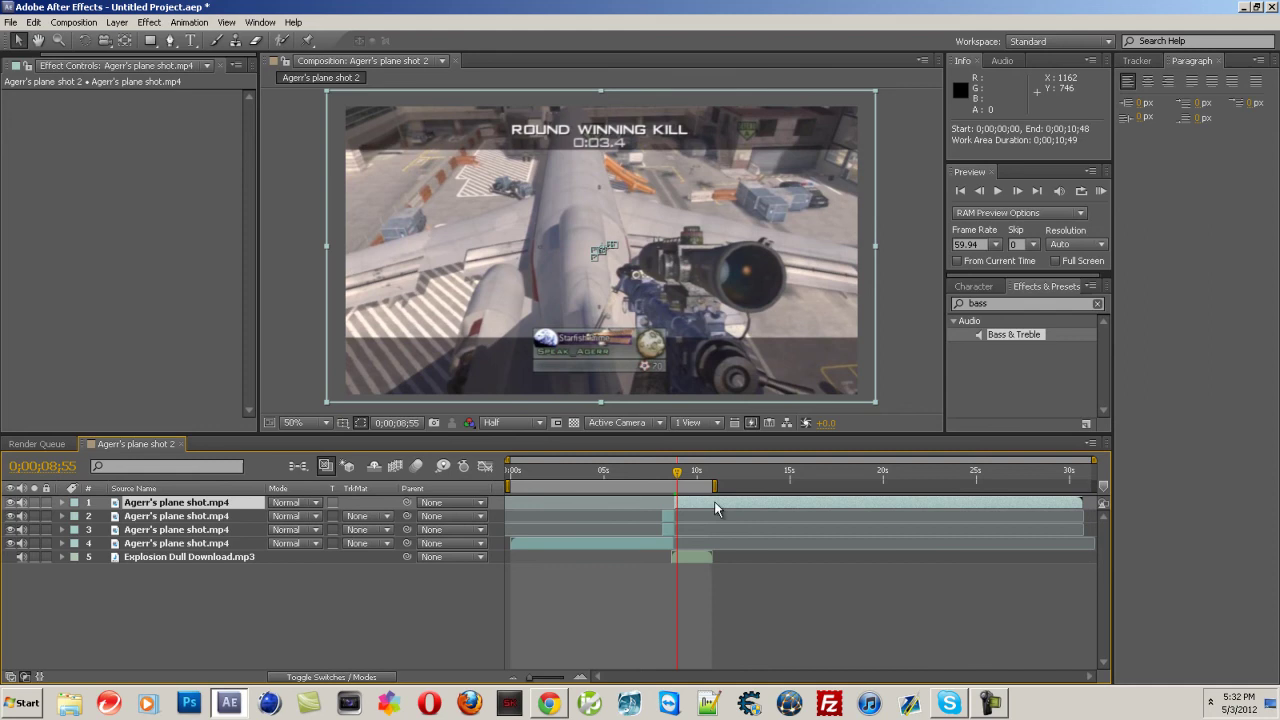
pyautogui.moveTo(512, 486); pyautogui.dragTo(708, 486)
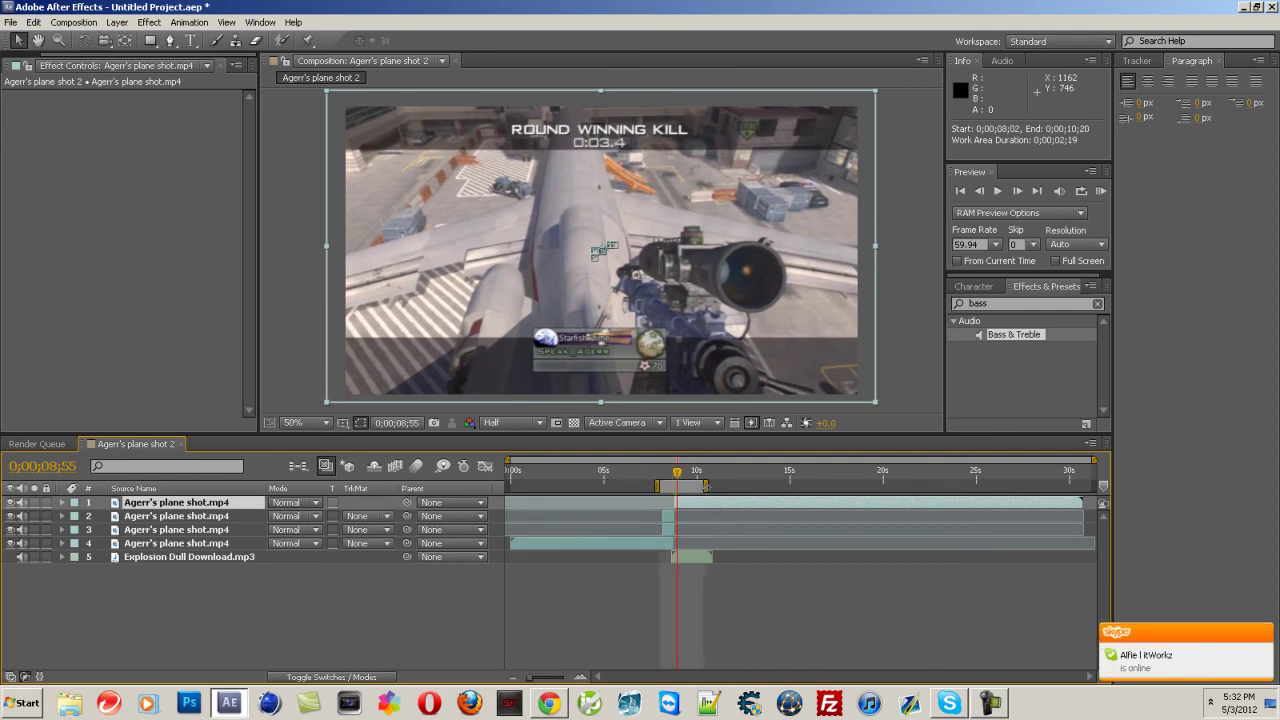
pyautogui.click(1100, 190)
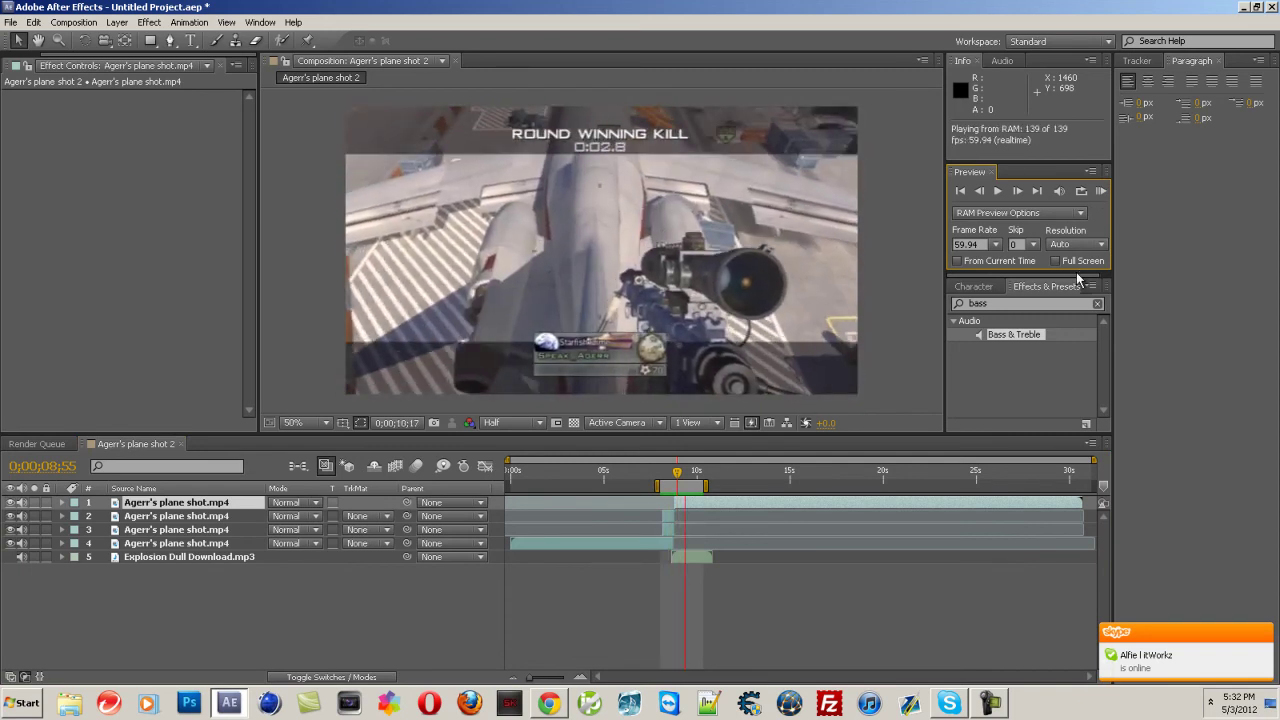
pyautogui.press('space')
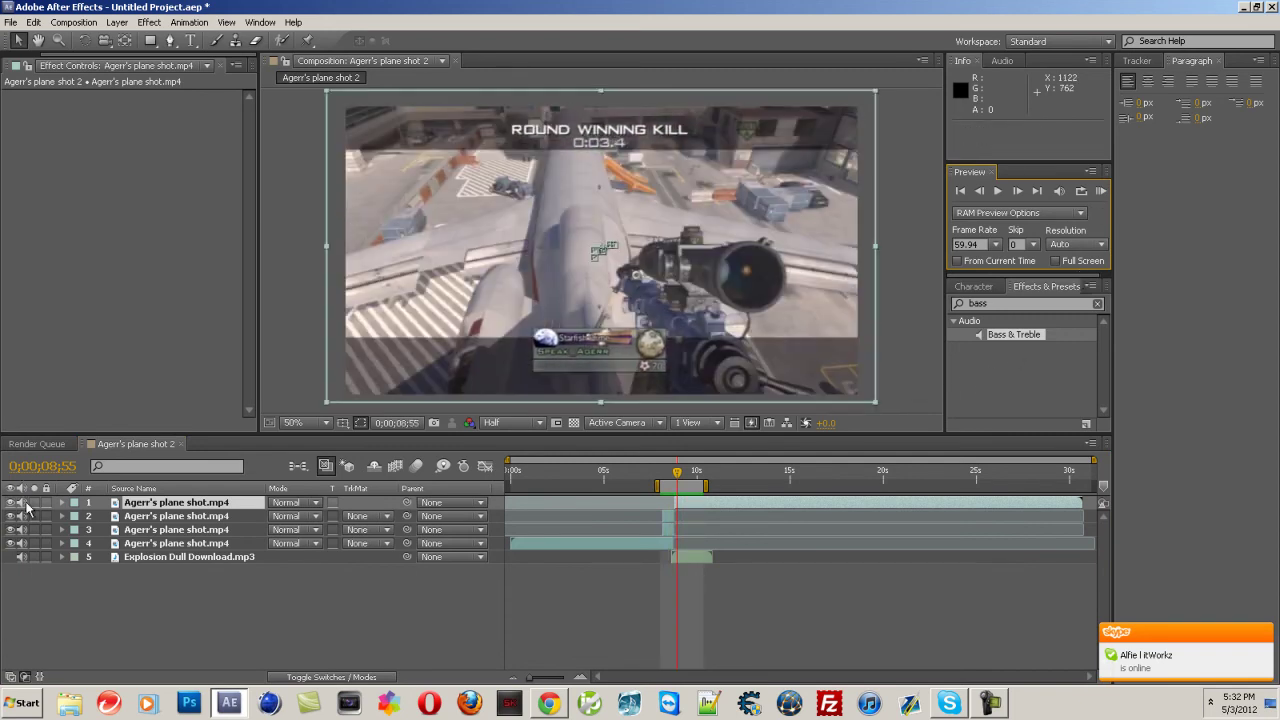
# Mute the audio of the four gameplay layers and preview the work area again.
pyautogui.moveTo(25, 503); pyautogui.dragTo(24, 544)
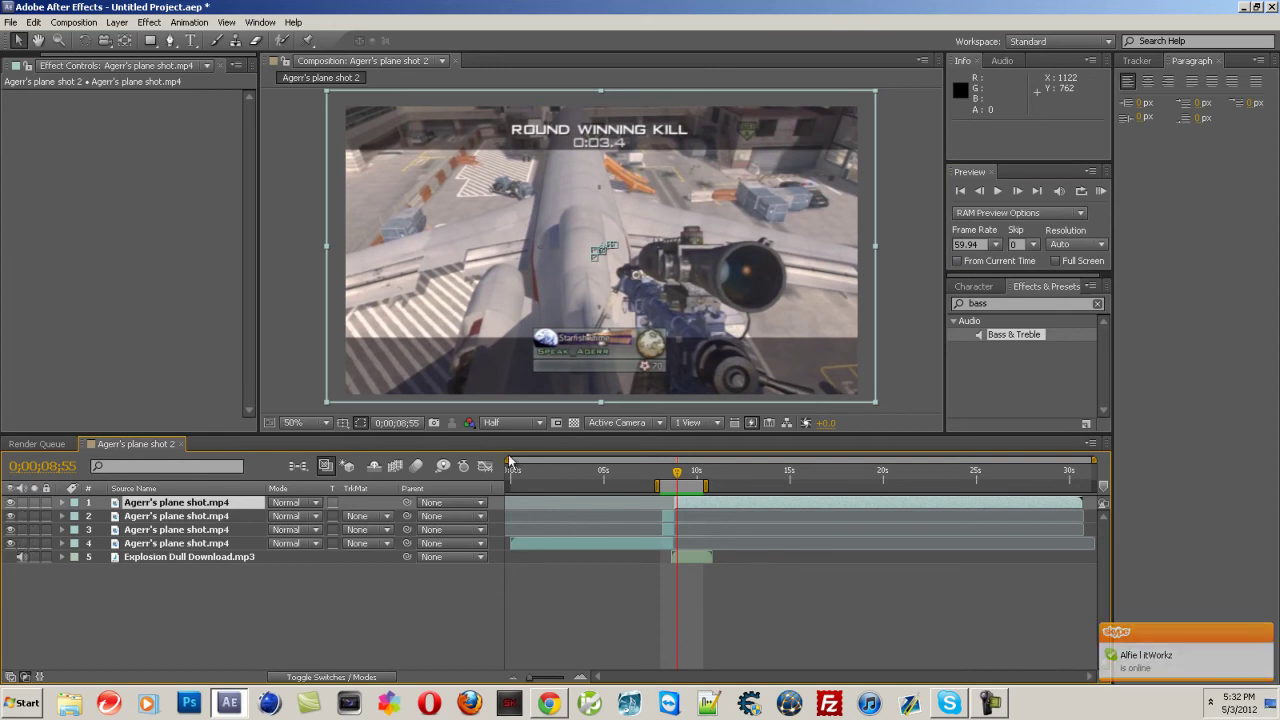
pyautogui.click(1101, 190)
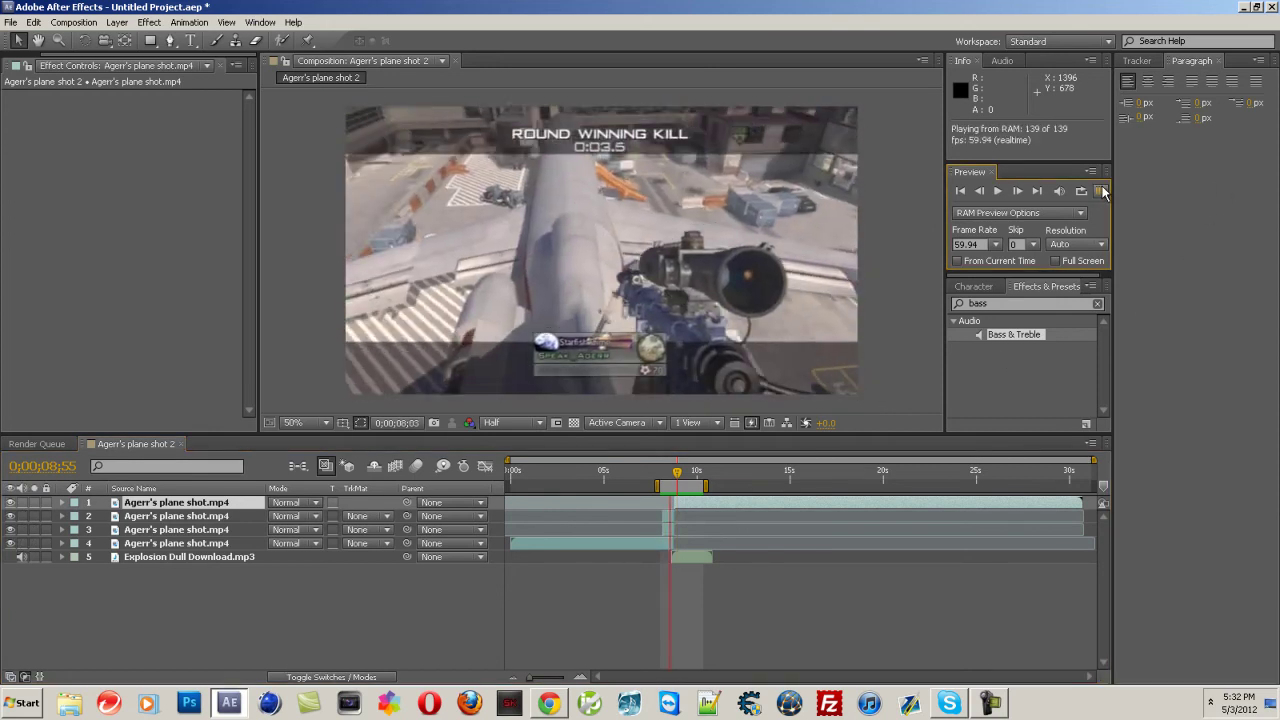
pyautogui.press('space')
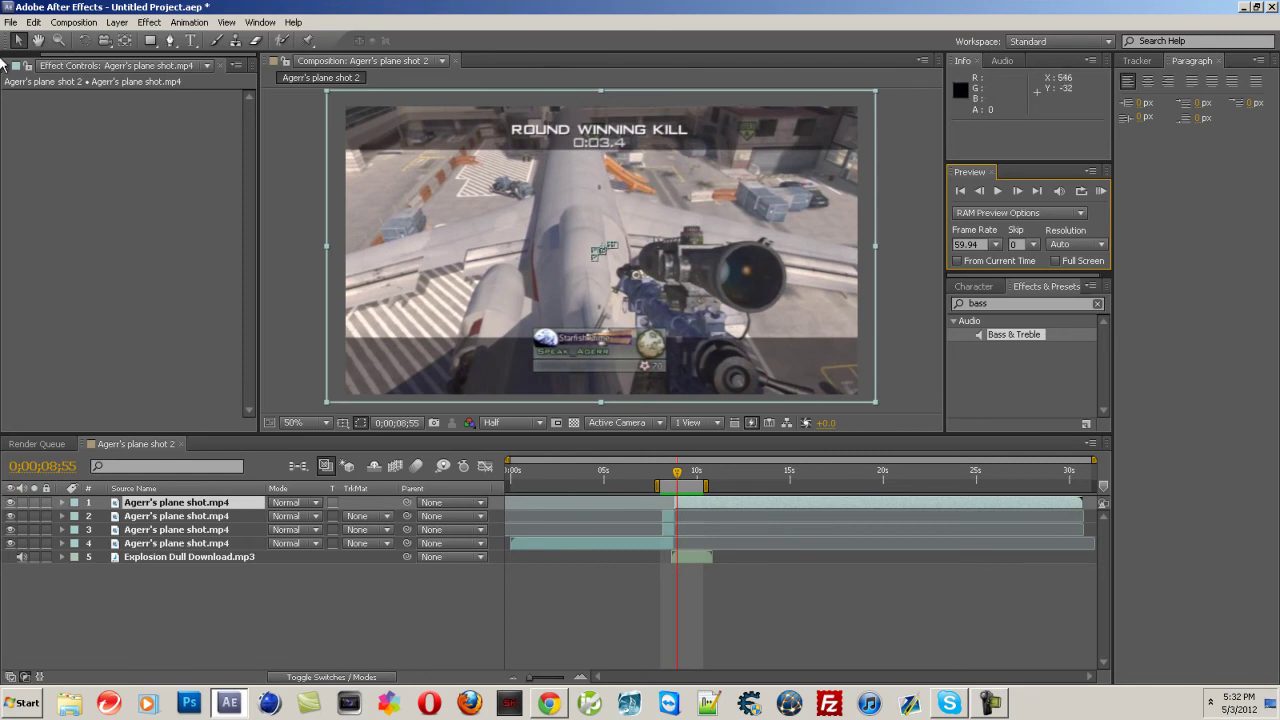
pyautogui.doubleClick(259, 5)
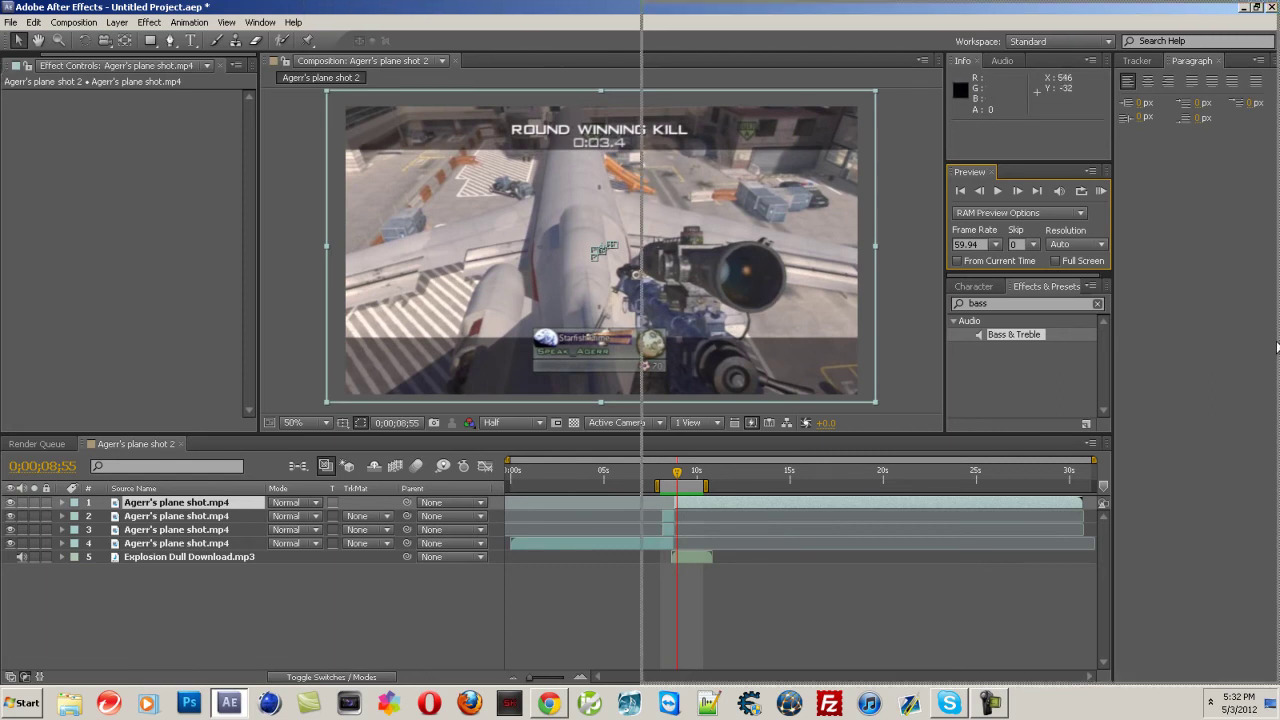
# Import Intervention.wav from the desktop and place it as layer 5 starting at 0;00;08;53.
pyautogui.click(1207, 10)
pyautogui.click(1209, 10)
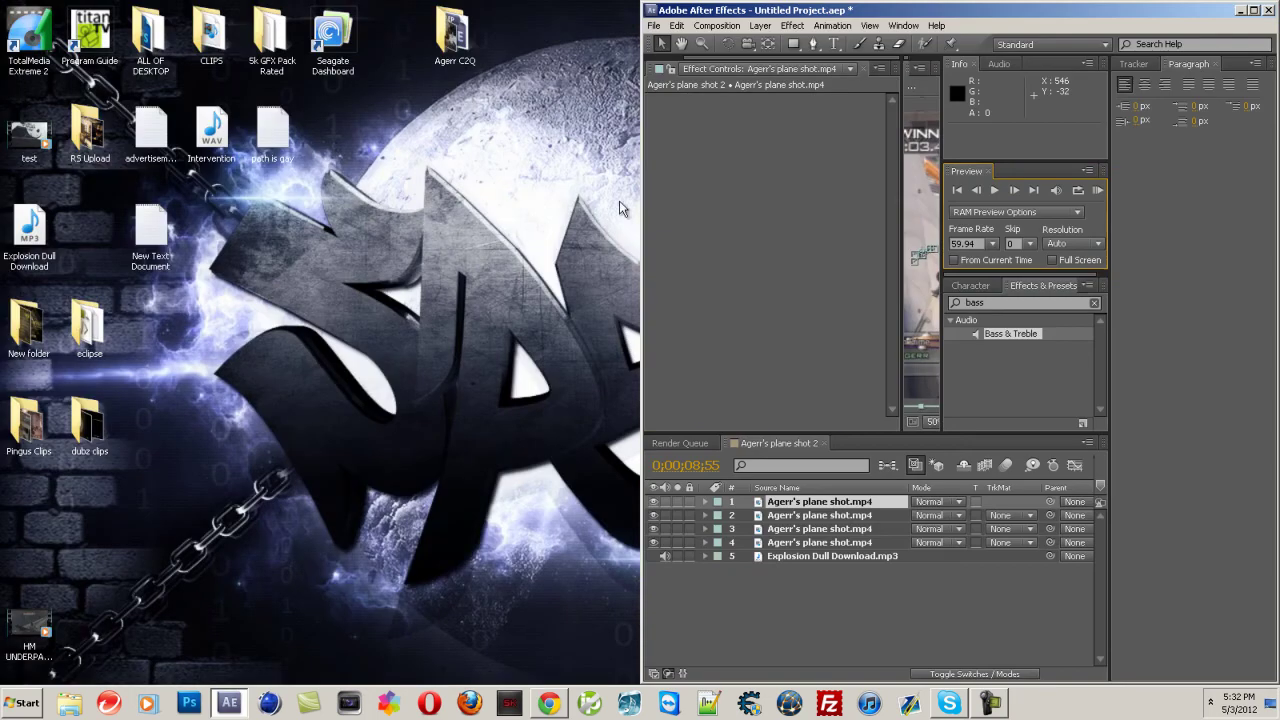
pyautogui.moveTo(212, 142); pyautogui.dragTo(794, 283)
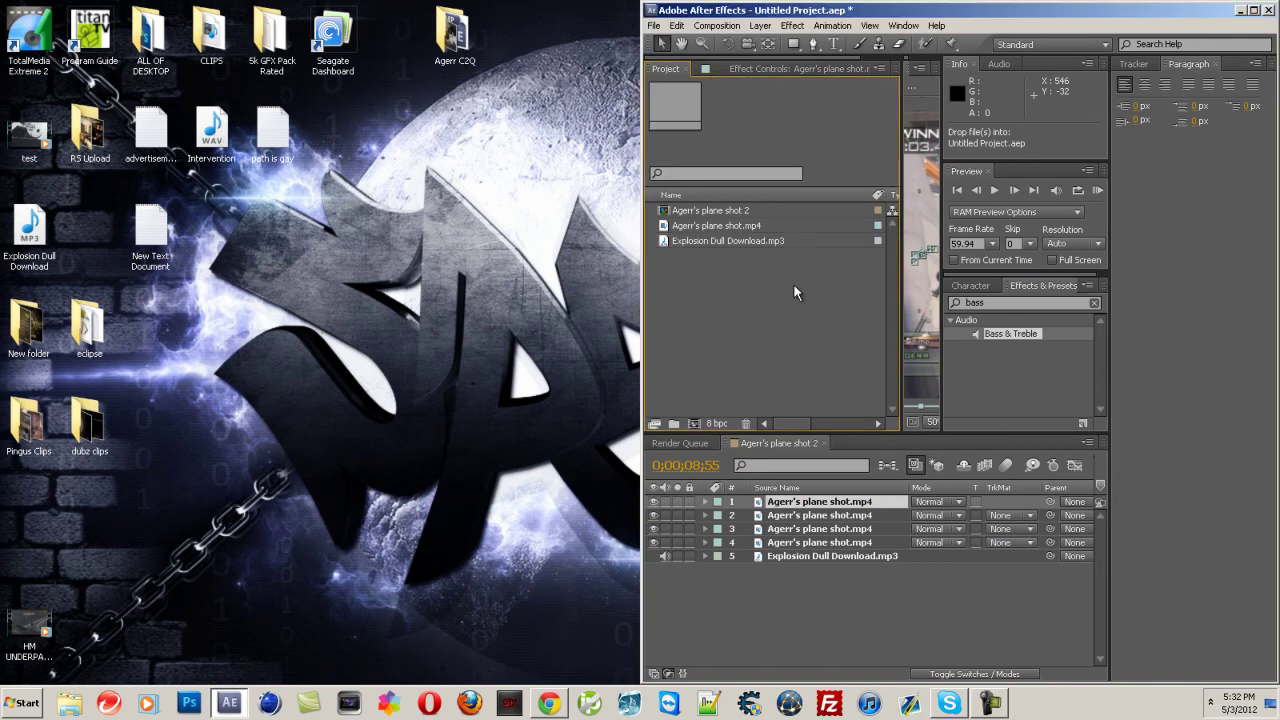
pyautogui.doubleClick(915, 12)
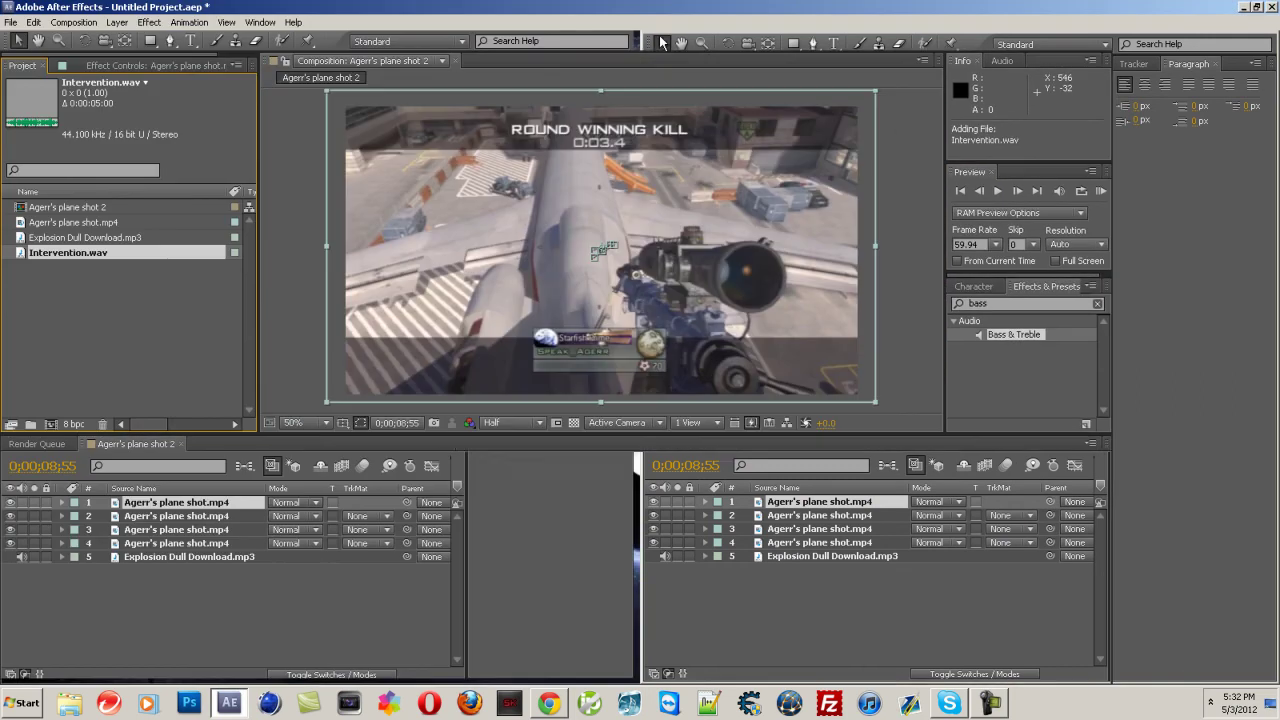
pyautogui.moveTo(85, 258); pyautogui.dragTo(250, 552)
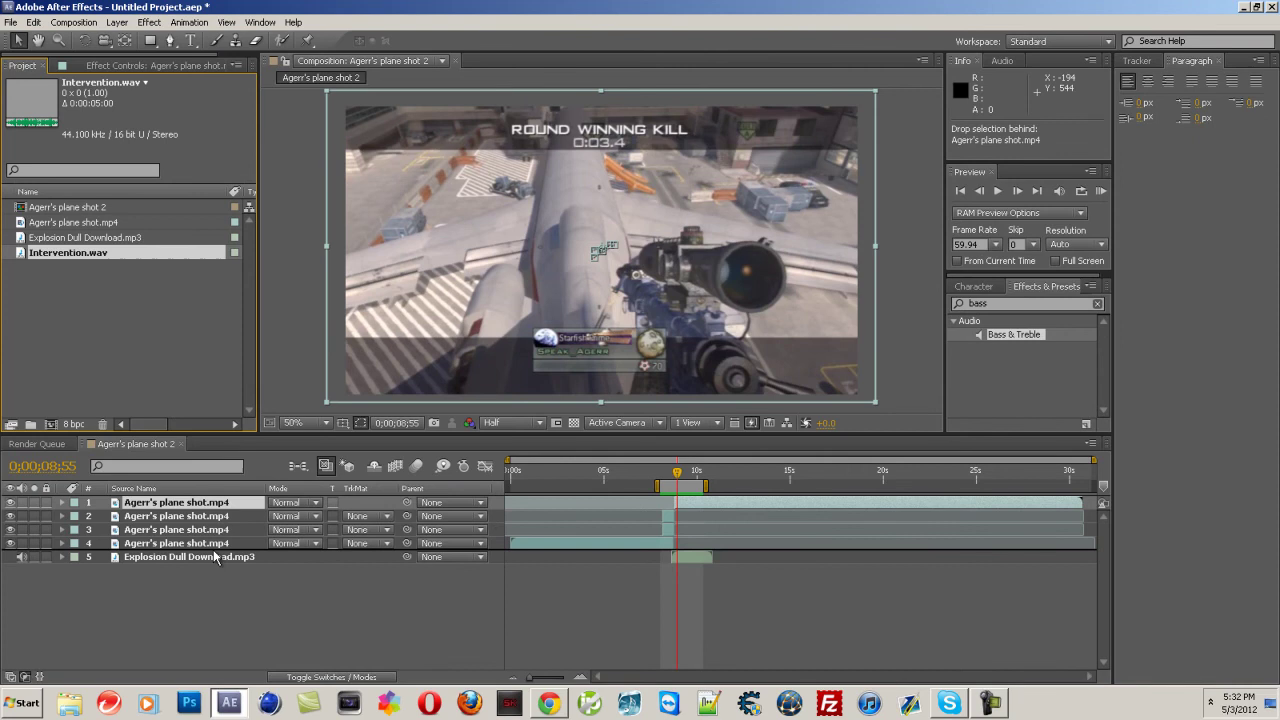
pyautogui.moveTo(560, 557); pyautogui.dragTo(723, 561)
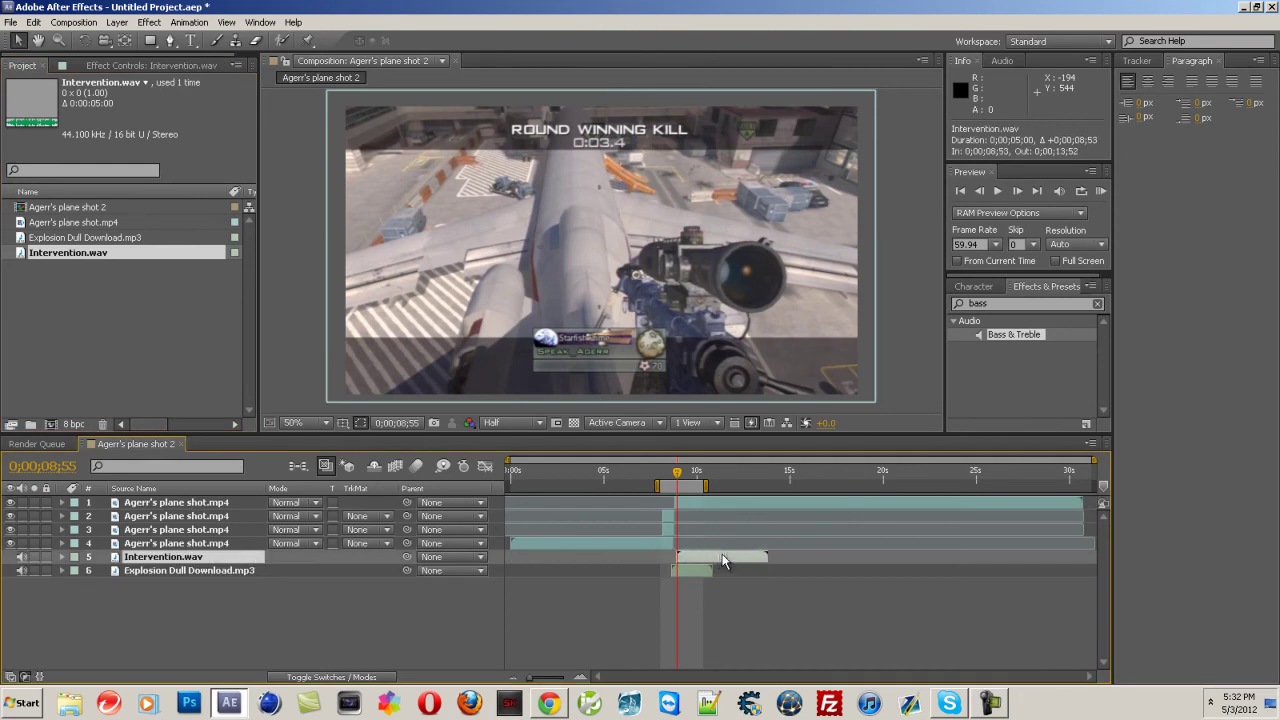
# Time-reverse Intervention.wav and slide it earlier so it ends at the cut.
pyautogui.rightClick(706, 557)
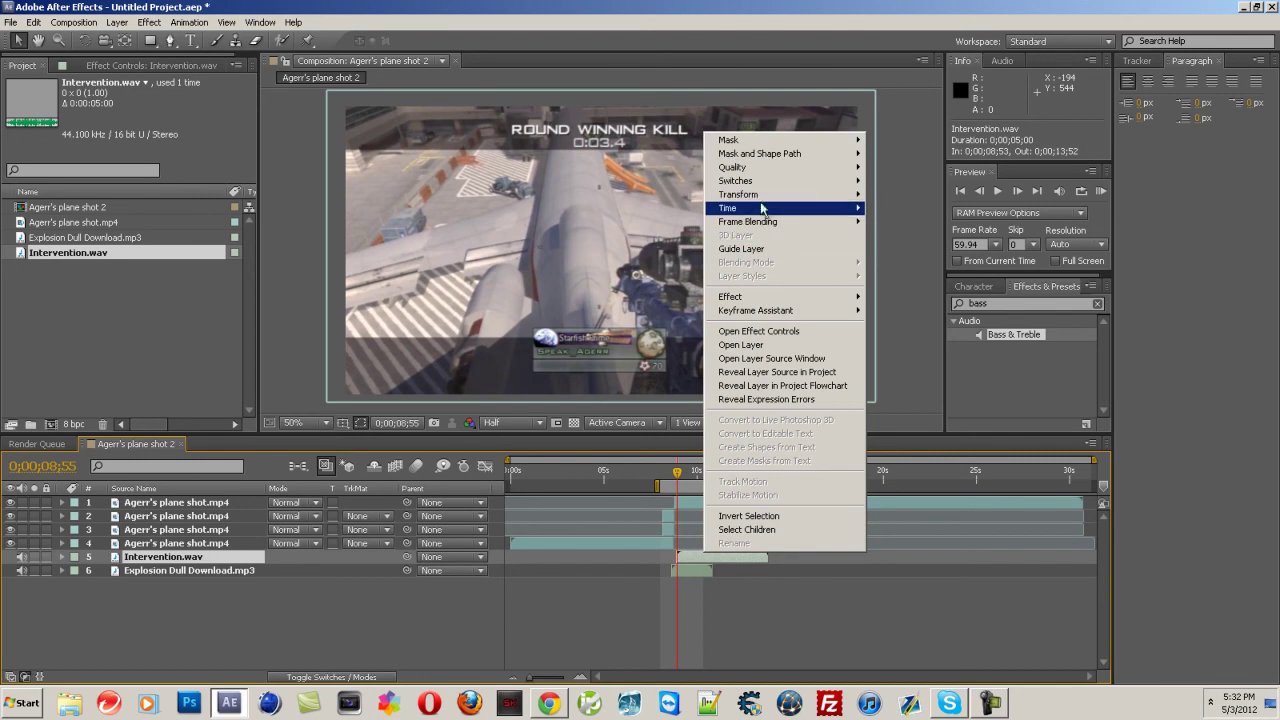
pyautogui.moveTo(762, 208)
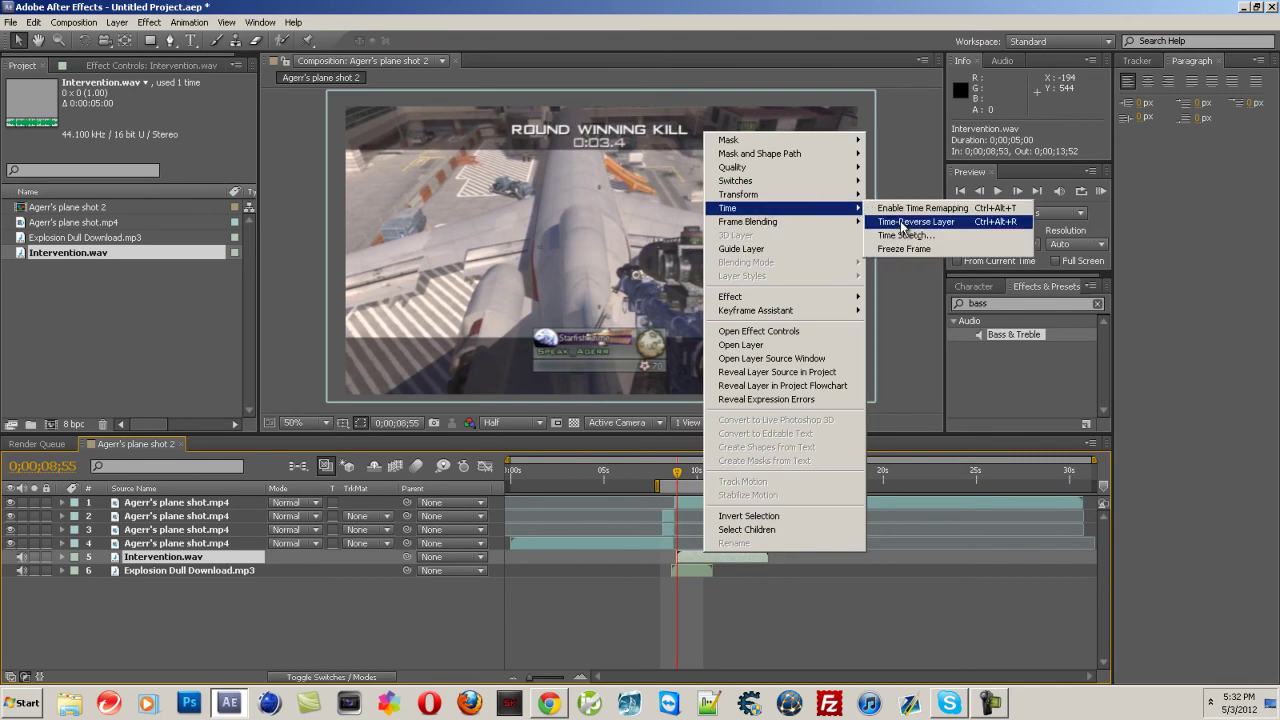
pyautogui.click(905, 222)
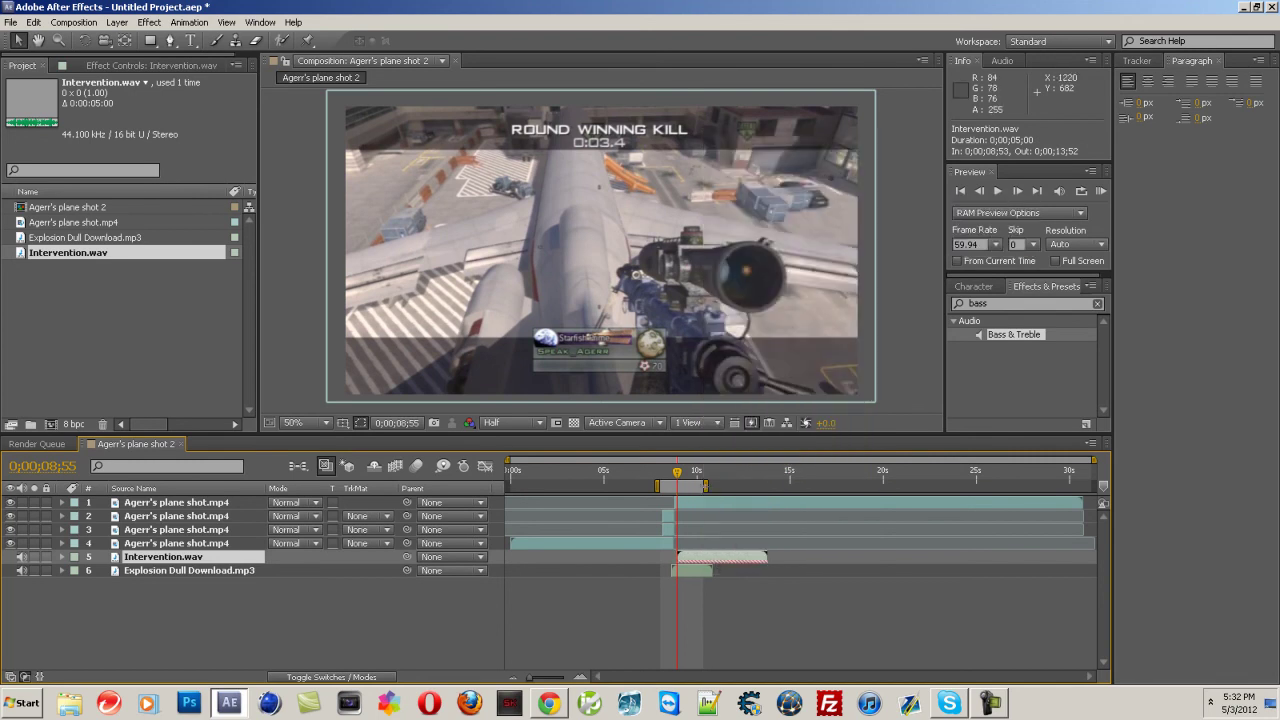
pyautogui.press('l')
pyautogui.press('l')
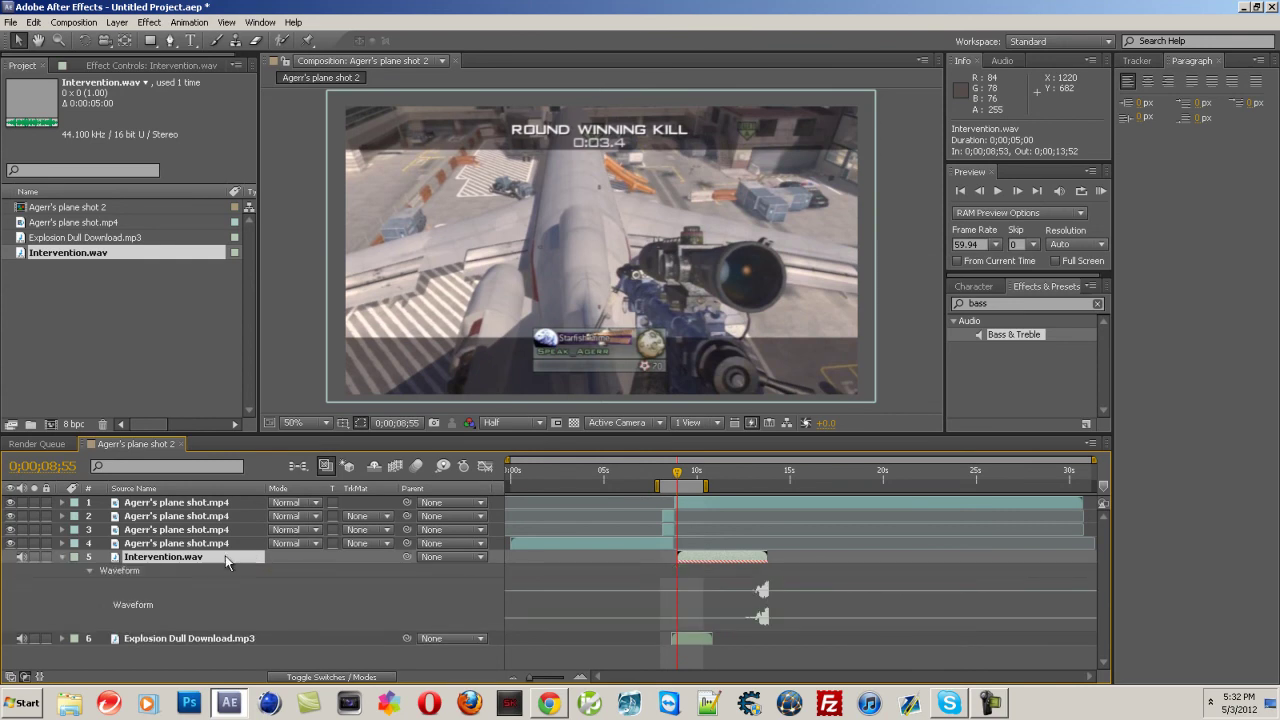
pyautogui.moveTo(727, 568); pyautogui.dragTo(663, 566)
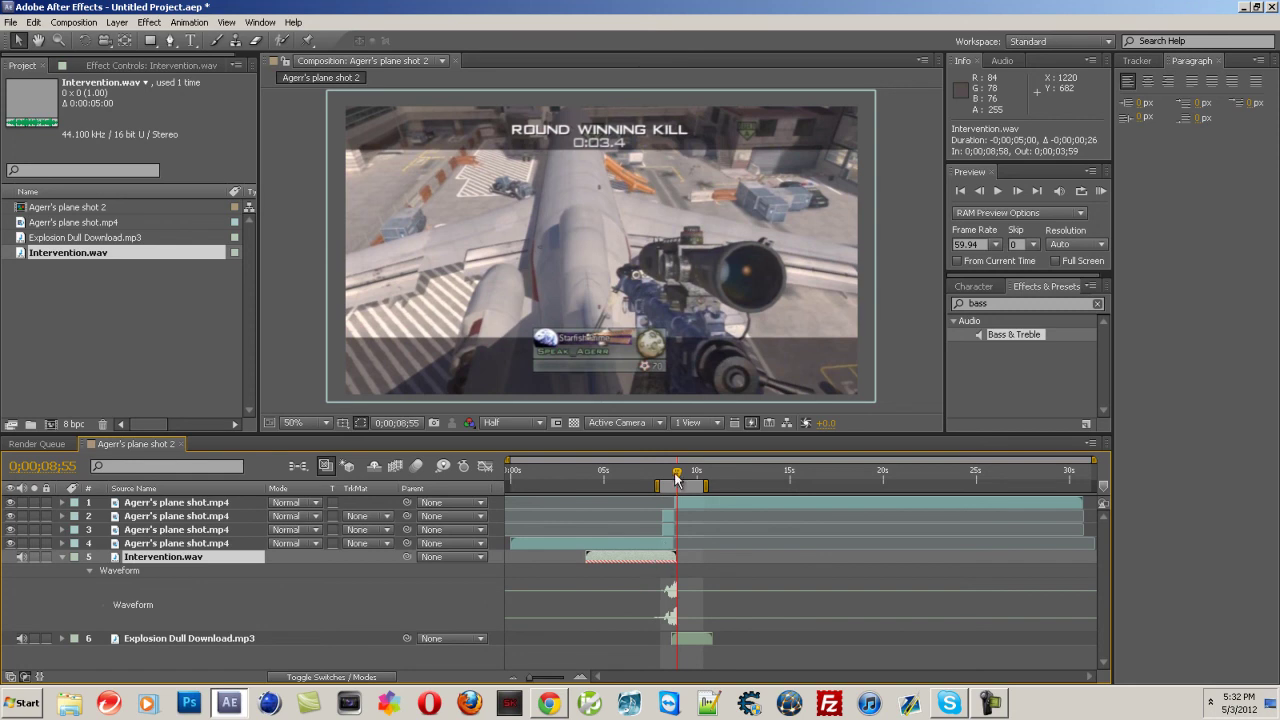
# RAM-preview the reversed sniper sound leading into the cut.
pyautogui.moveTo(676, 478); pyautogui.dragTo(674, 480)
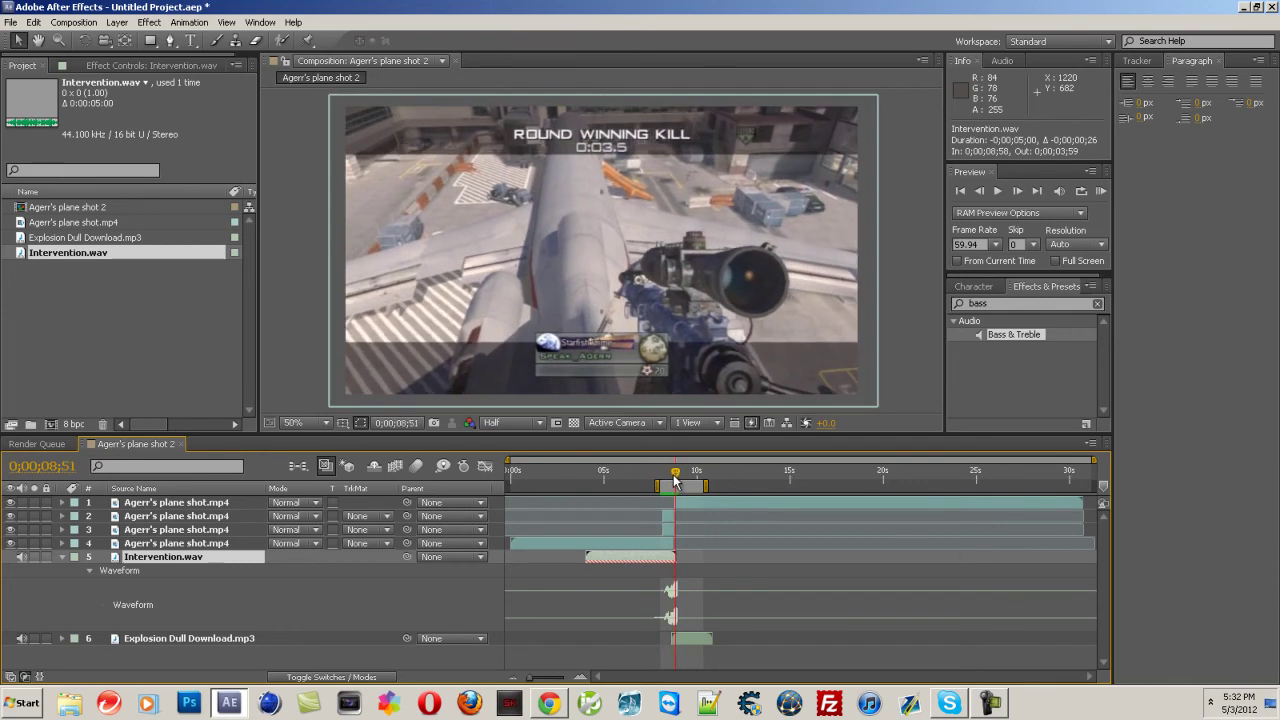
pyautogui.click(1101, 191)
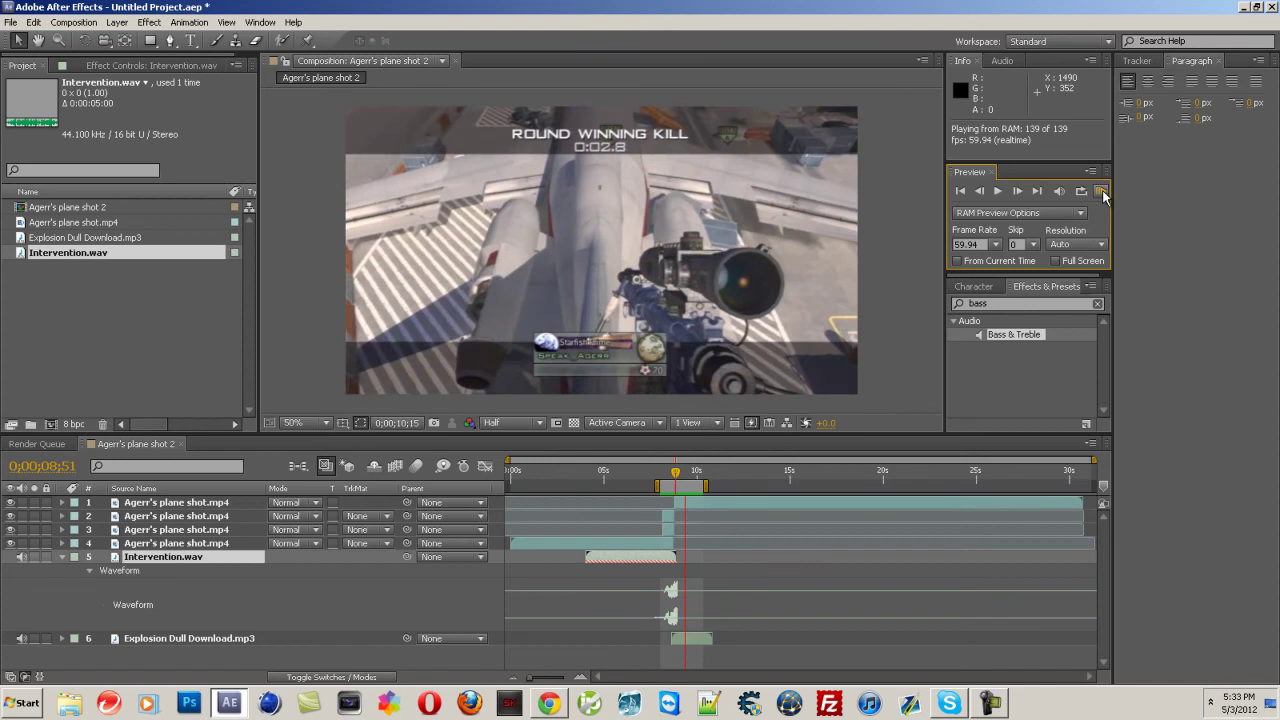
pyautogui.click(1101, 191)
pyautogui.click(902, 241)
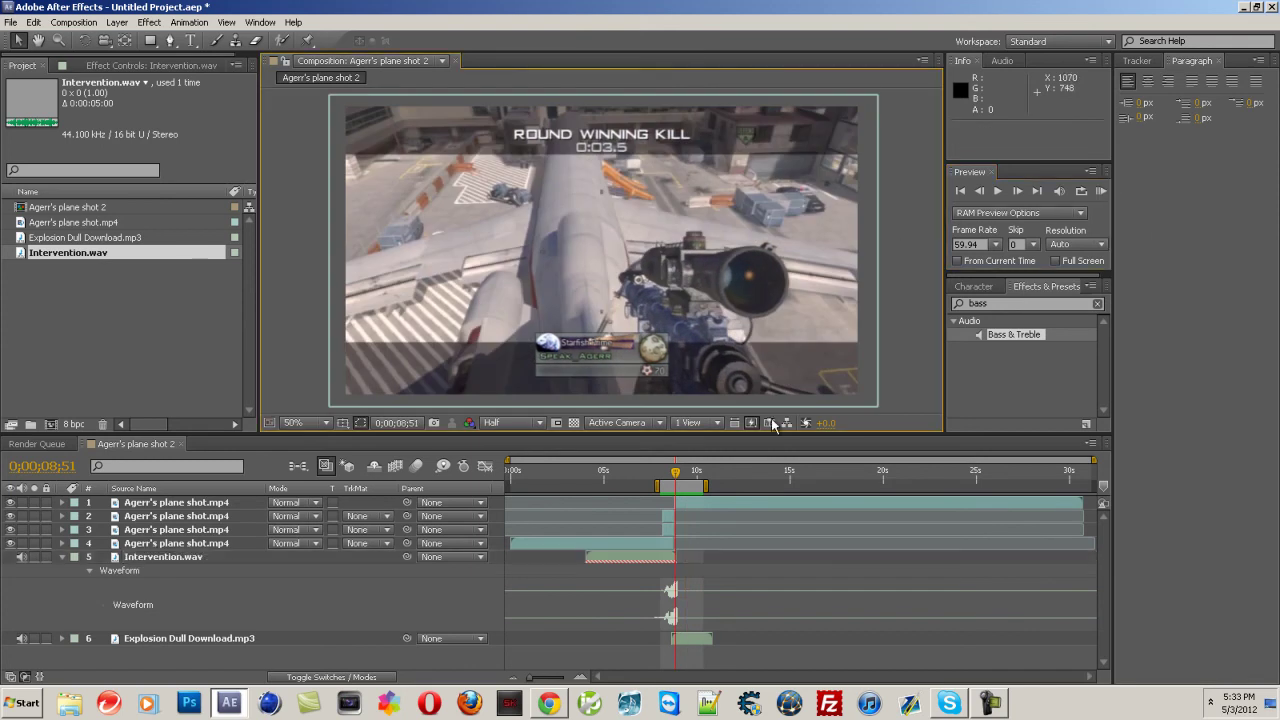
pyautogui.click(135, 557)
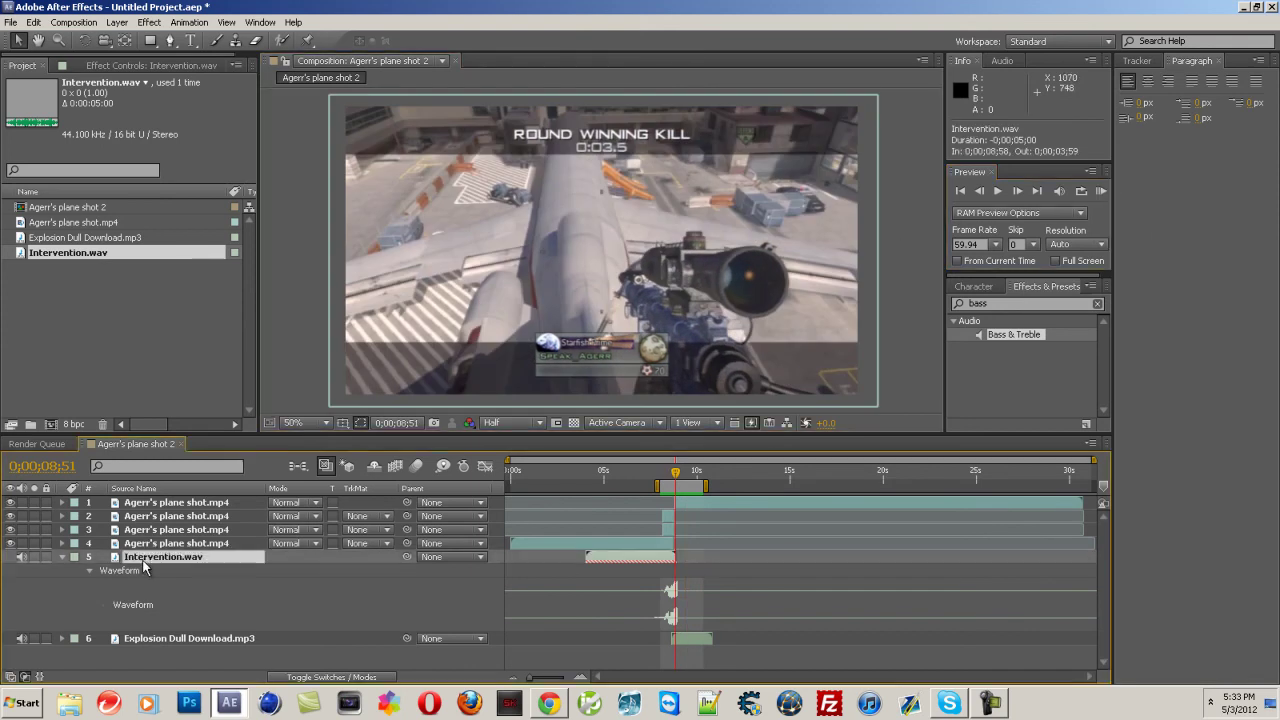
# Duplicate the reversed Intervention.wav layer.
pyautogui.rightClick(143, 559)
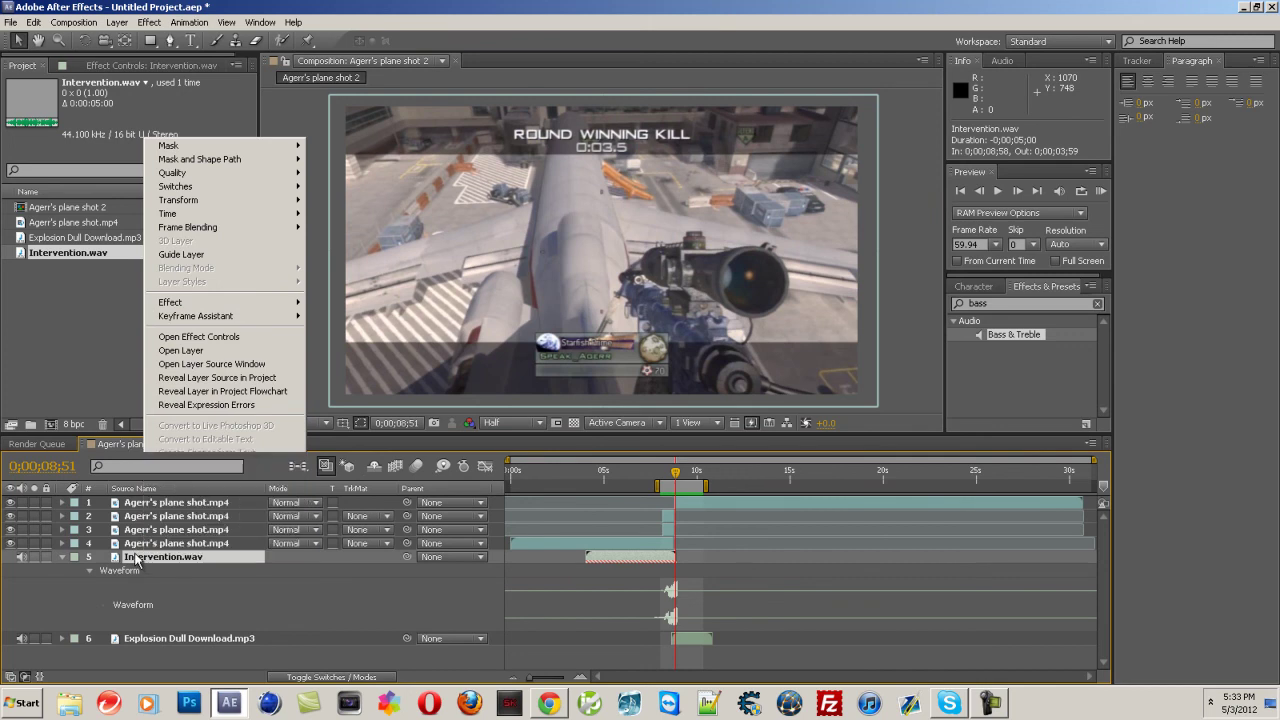
pyautogui.click(137, 562)
pyautogui.hotkey('ctrl', 'd')
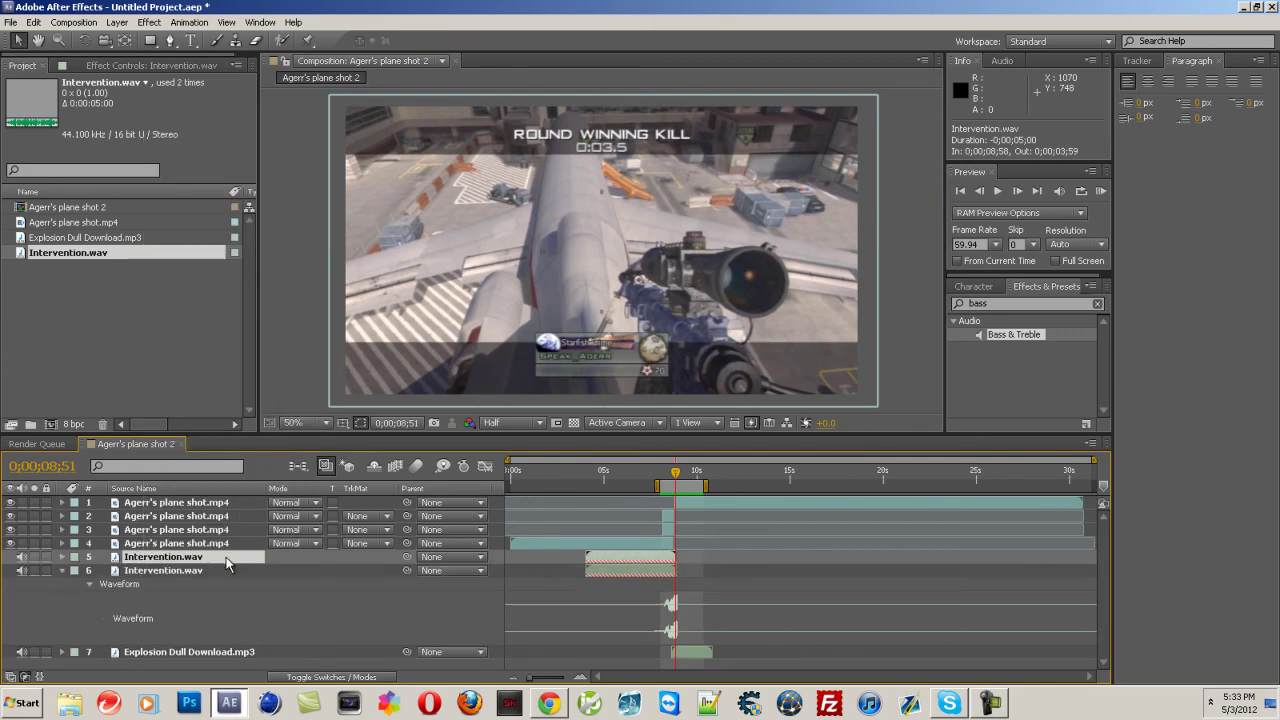
# Time-stretch the copy to last longer and start the work area at 0;00;03;39.
pyautogui.rightClick(602, 565)
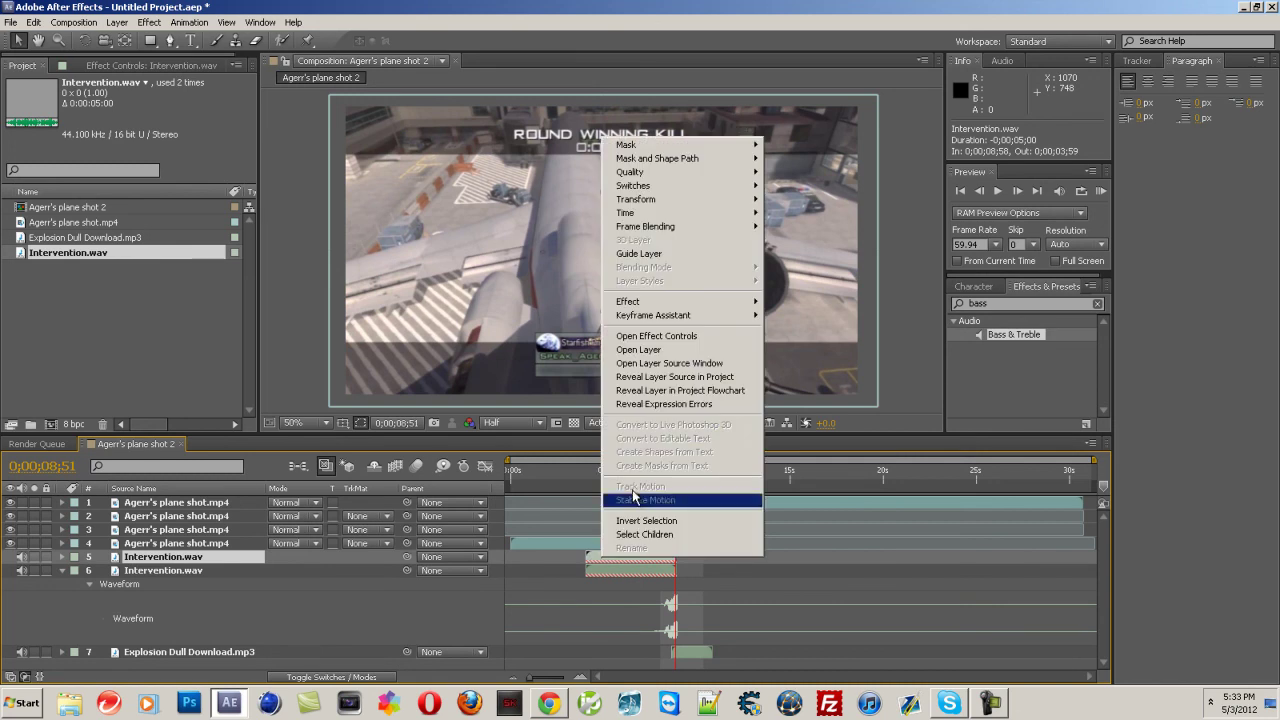
pyautogui.moveTo(740, 213)
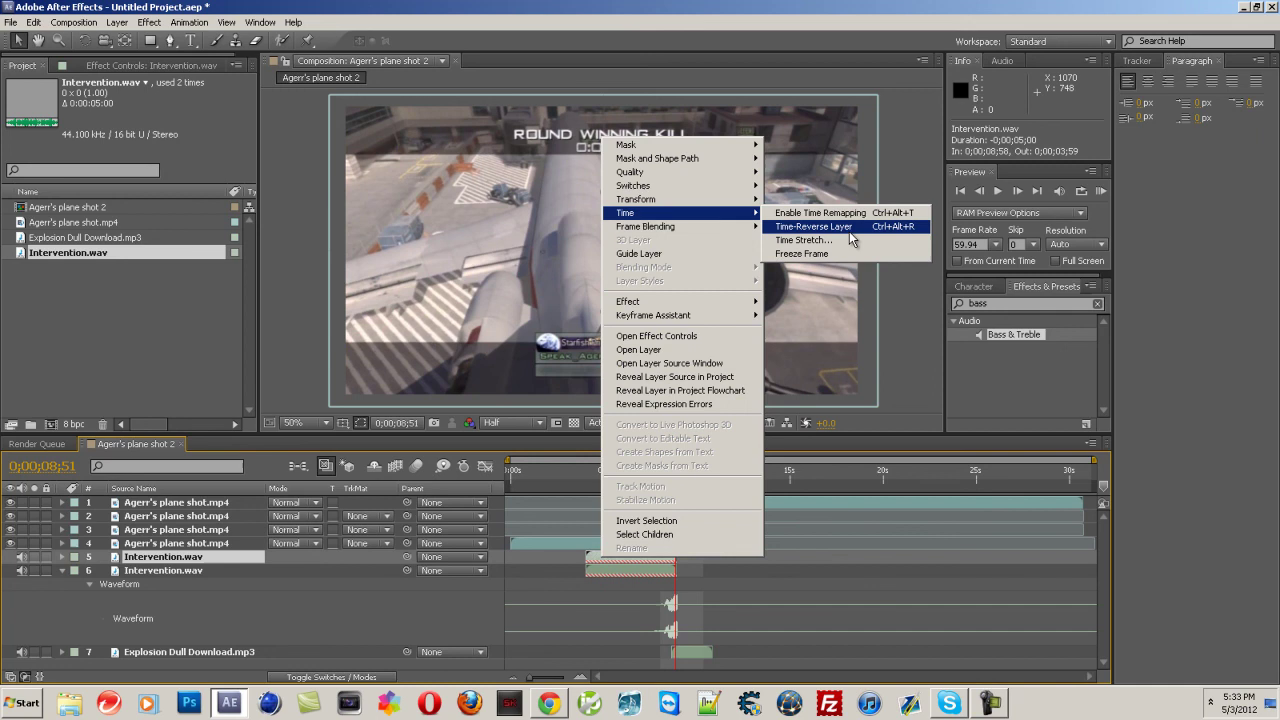
pyautogui.click(802, 240)
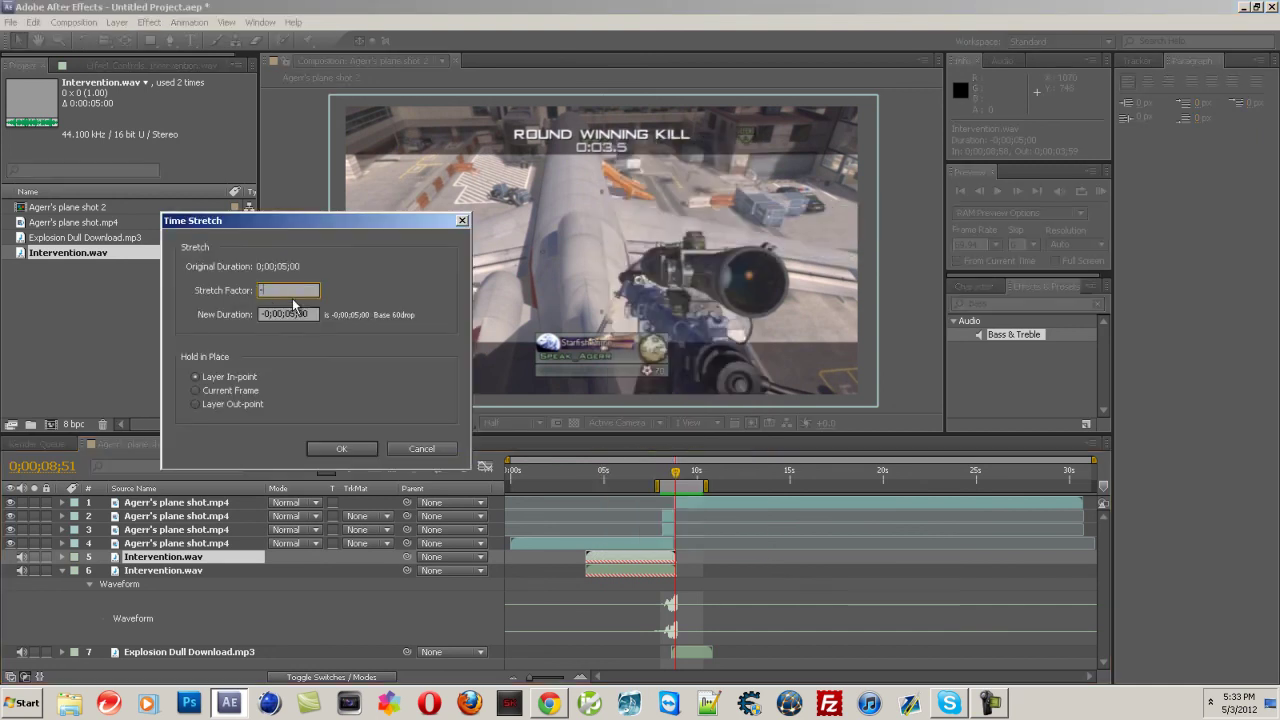
pyautogui.click(341, 448)
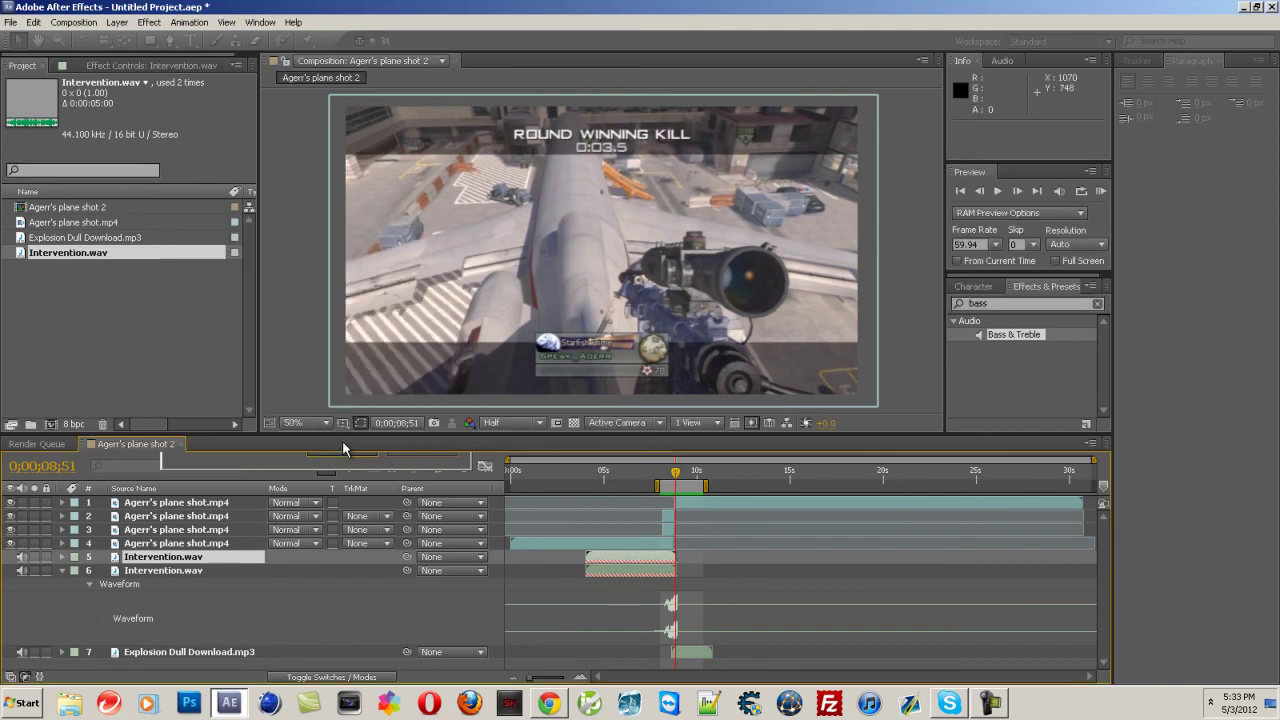
pyautogui.click(1100, 191)
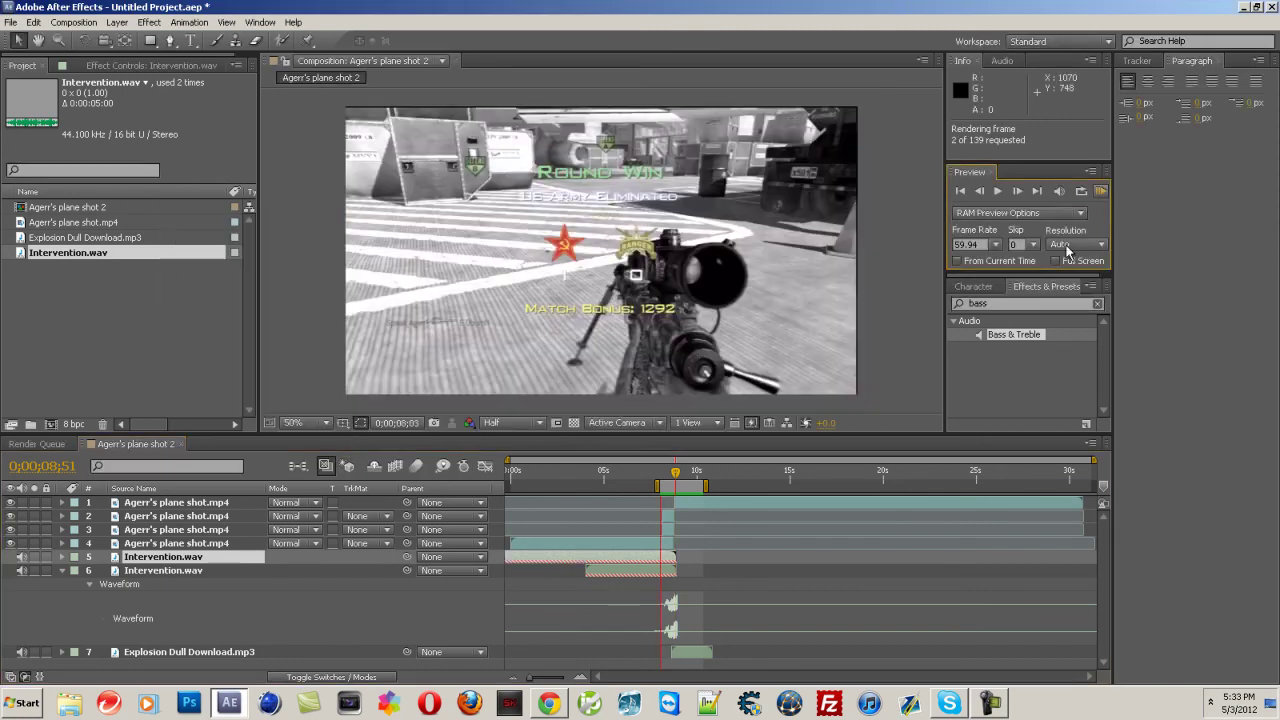
pyautogui.moveTo(657, 486); pyautogui.dragTo(576, 486)
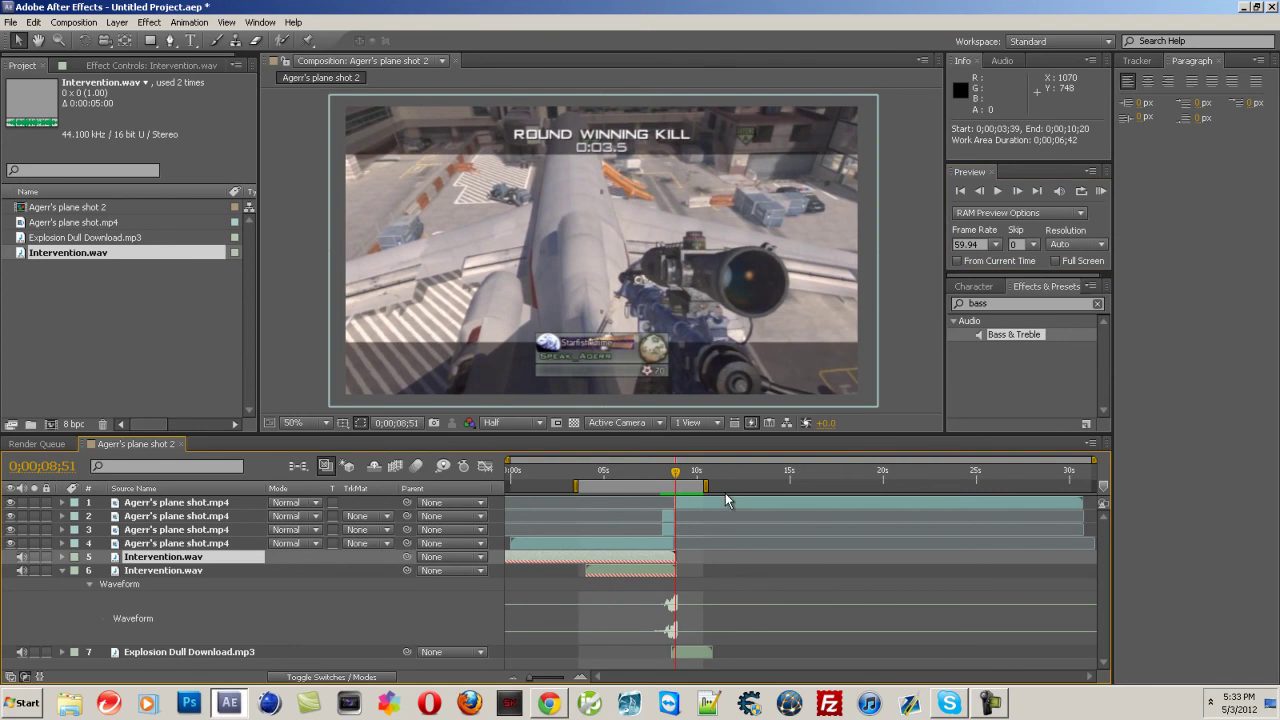
# RAM-preview the longer range with sound, then scrub back to about 0;00;03;55.
pyautogui.click(1100, 191)
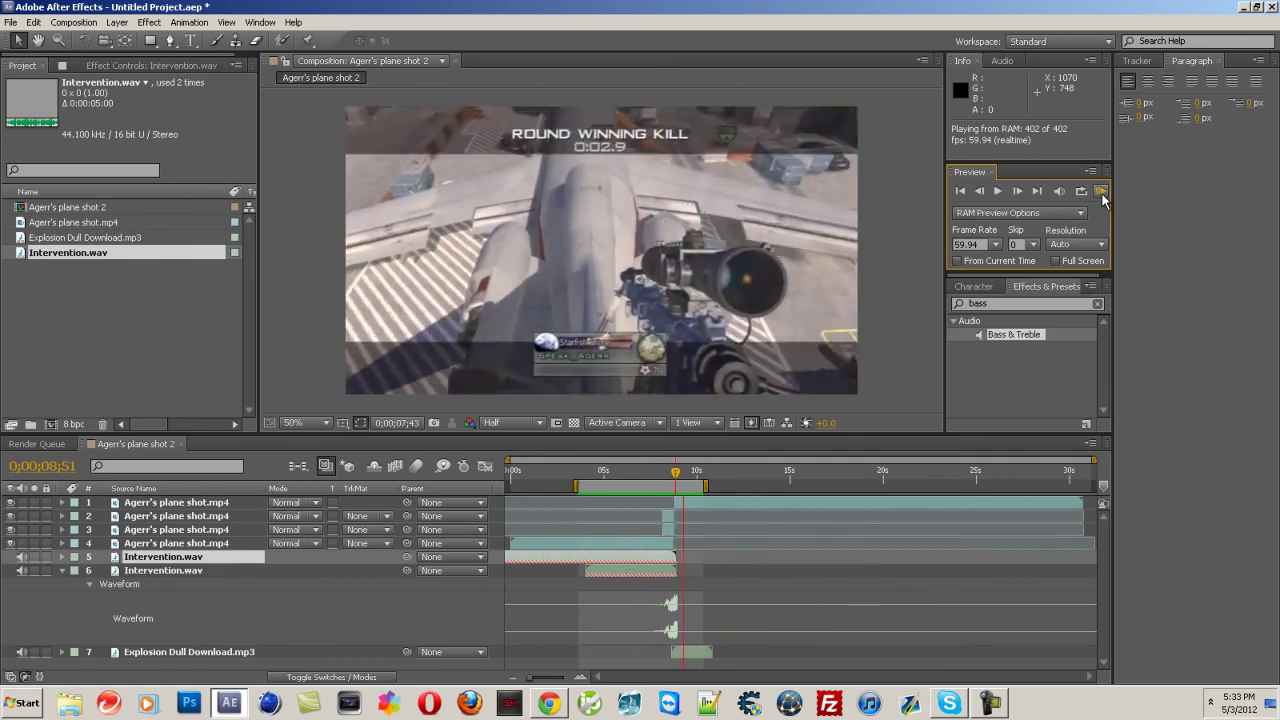
pyautogui.click(1101, 191)
pyautogui.click(652, 472)
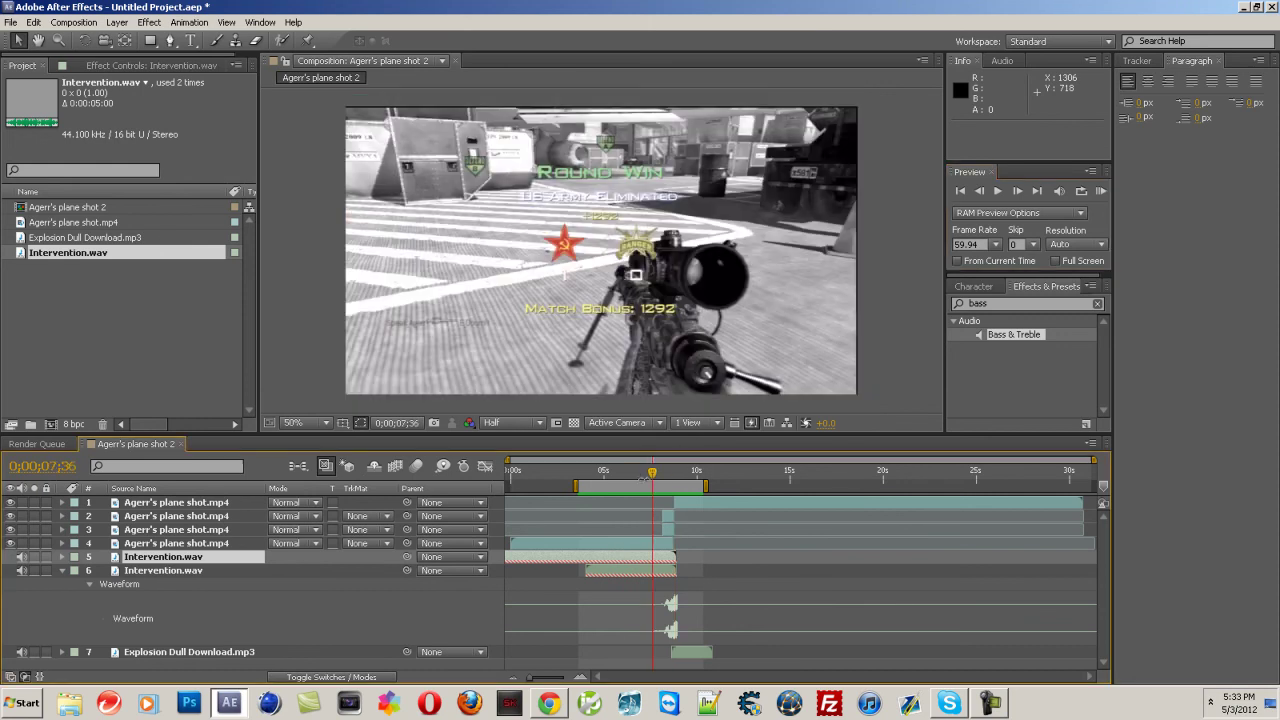
pyautogui.moveTo(652, 474); pyautogui.dragTo(600, 497)
# Shift the stretched Intervention.wav copy later, preview the new timing, and select the copy.
pyautogui.click(507, 557)
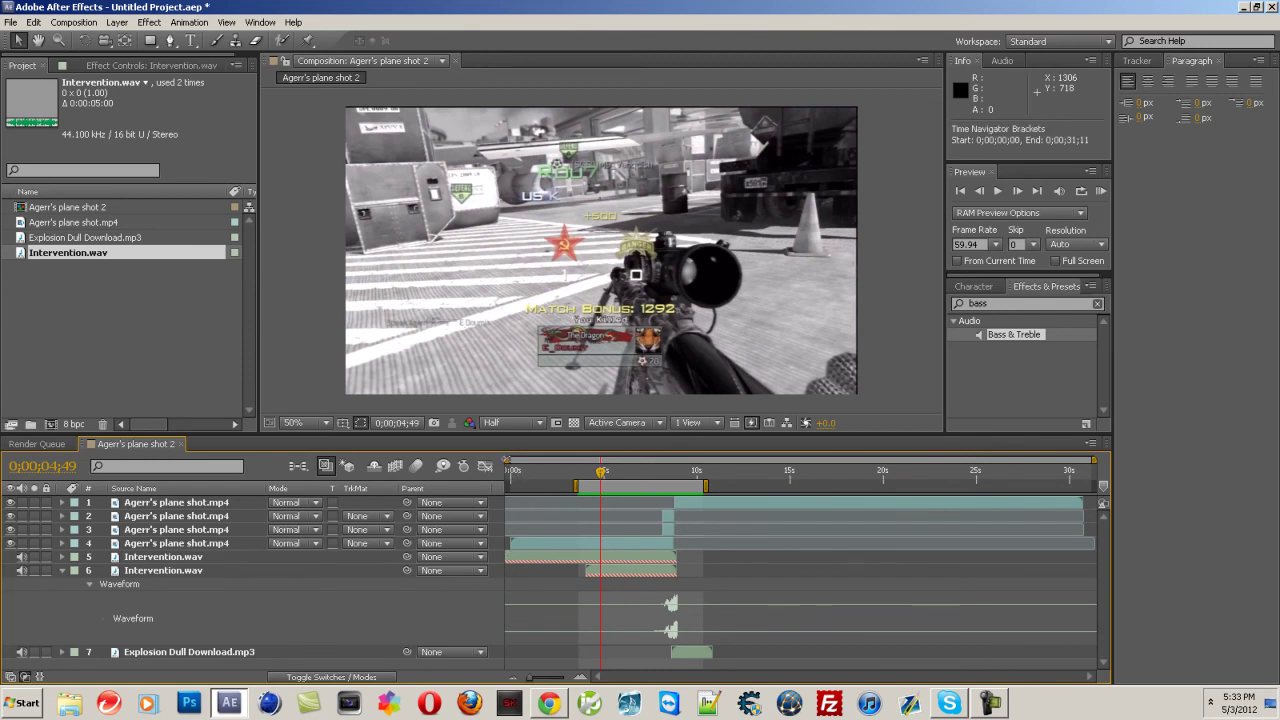
pyautogui.moveTo(578, 557)
pyautogui.mouseDown()
pyautogui.moveTo(655, 557)
pyautogui.moveTo(587, 563)
pyautogui.mouseUp()
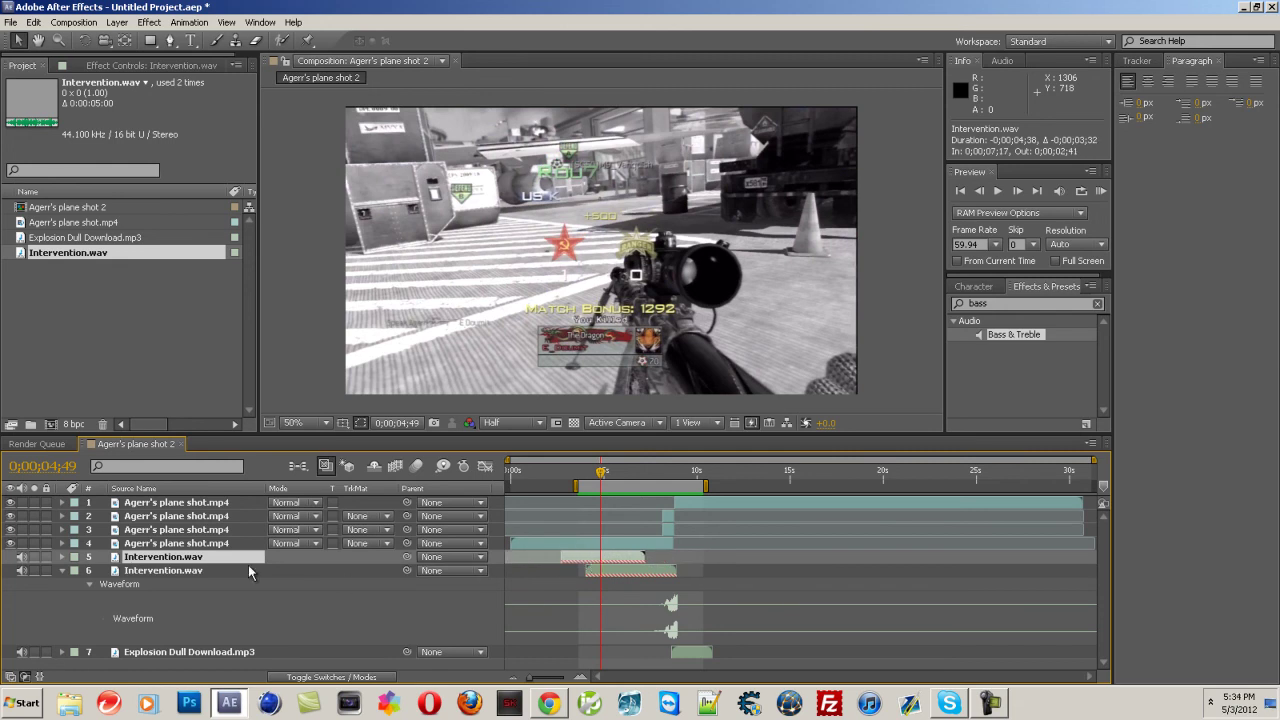
pyautogui.moveTo(597, 560); pyautogui.dragTo(631, 559)
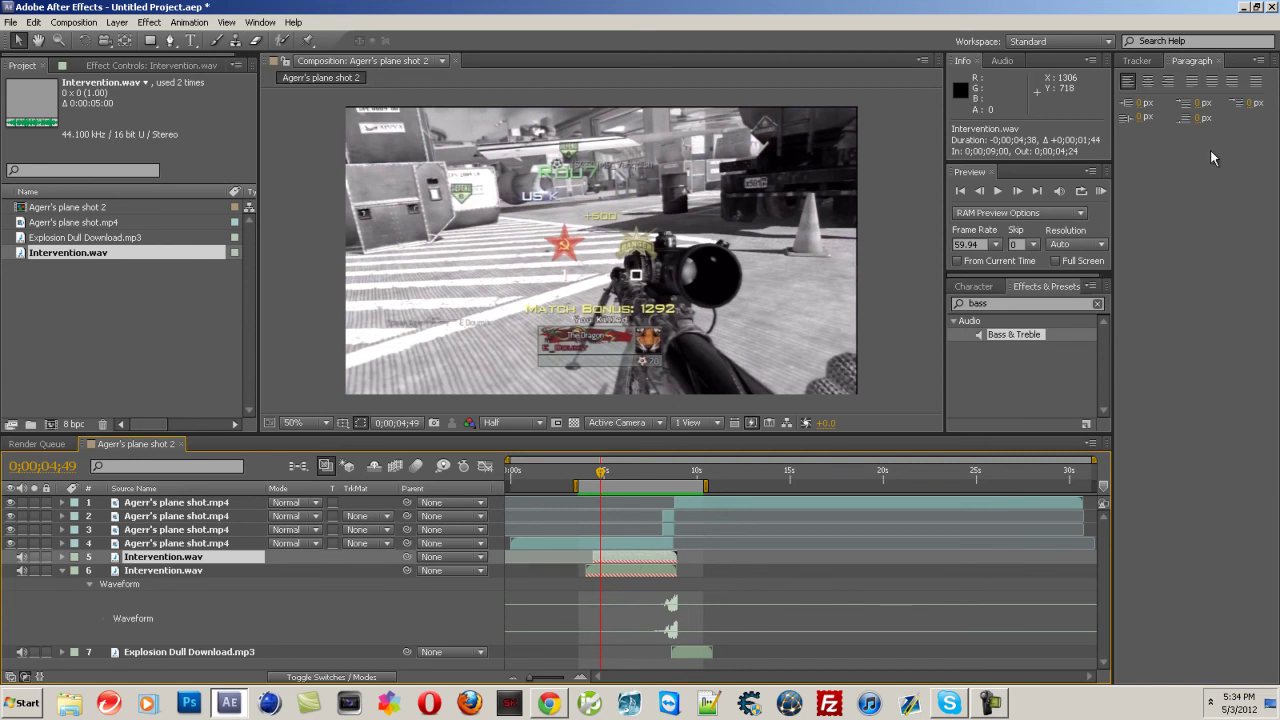
pyautogui.click(1103, 193)
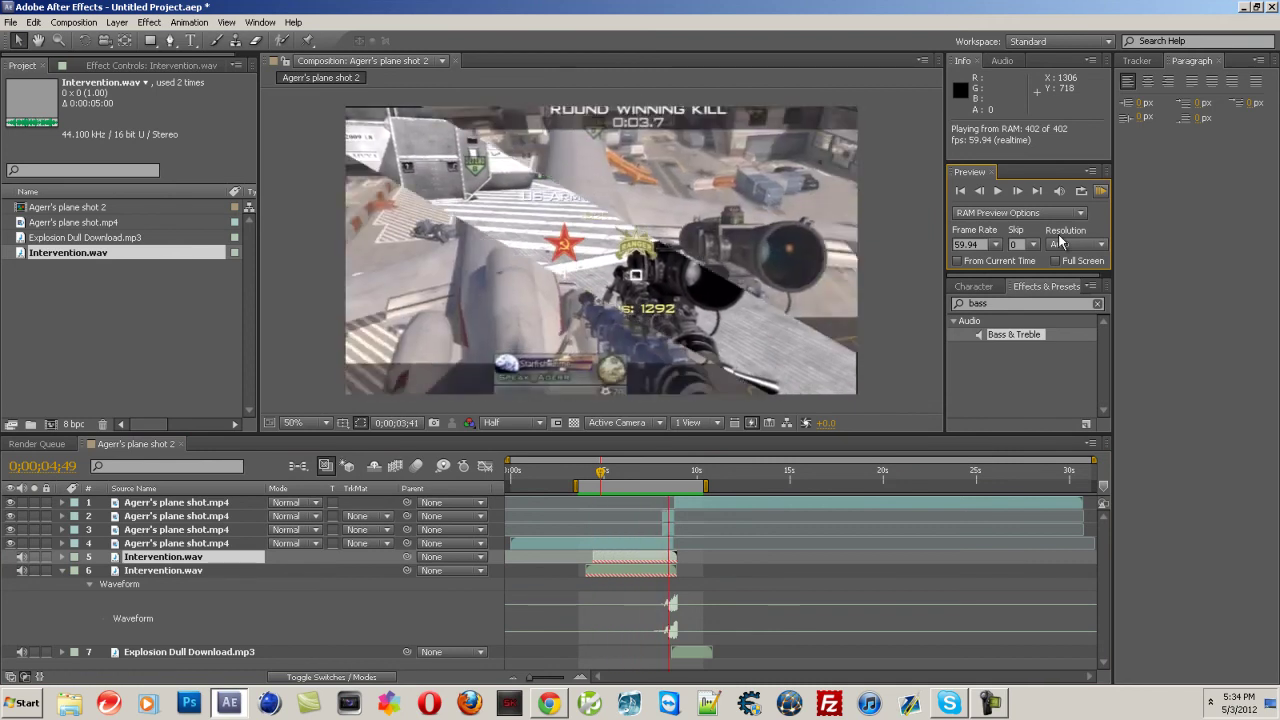
pyautogui.click(880, 378)
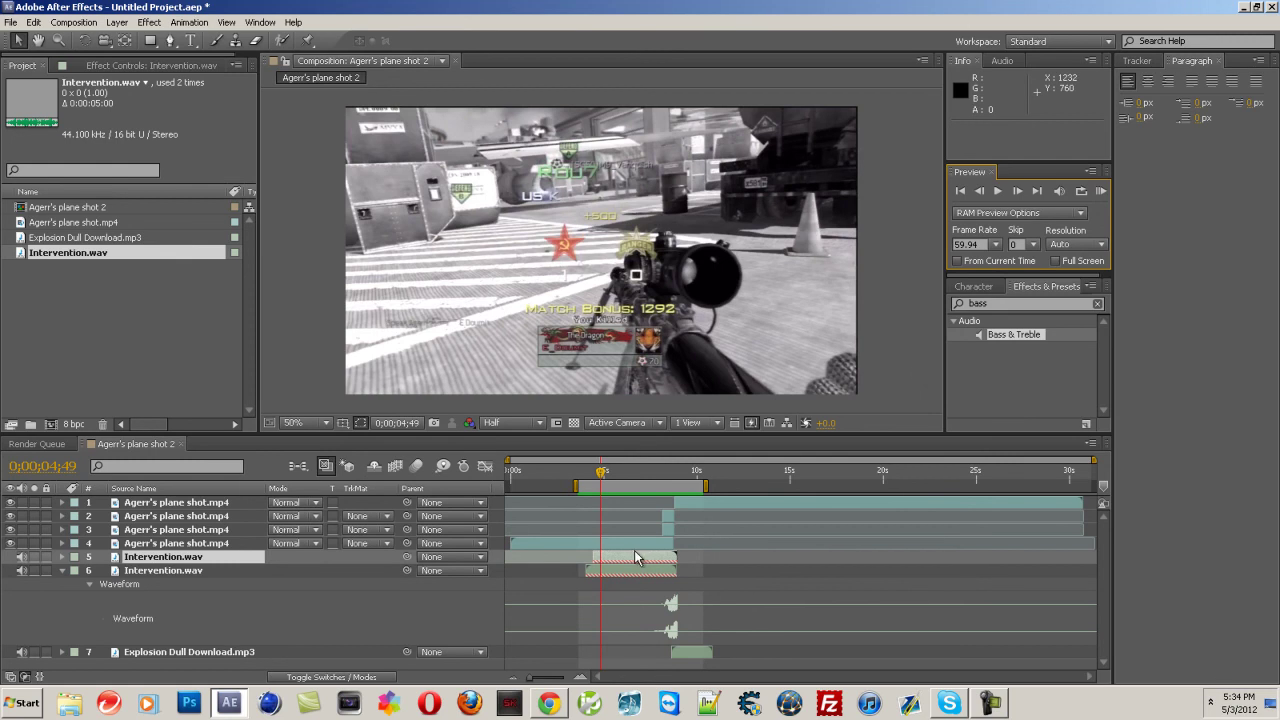
pyautogui.click(170, 557)
# Delete the stretched Intervention.wav copy, preview the single reversed sniper sound, and collapse its waveform.
pyautogui.press('Delete')
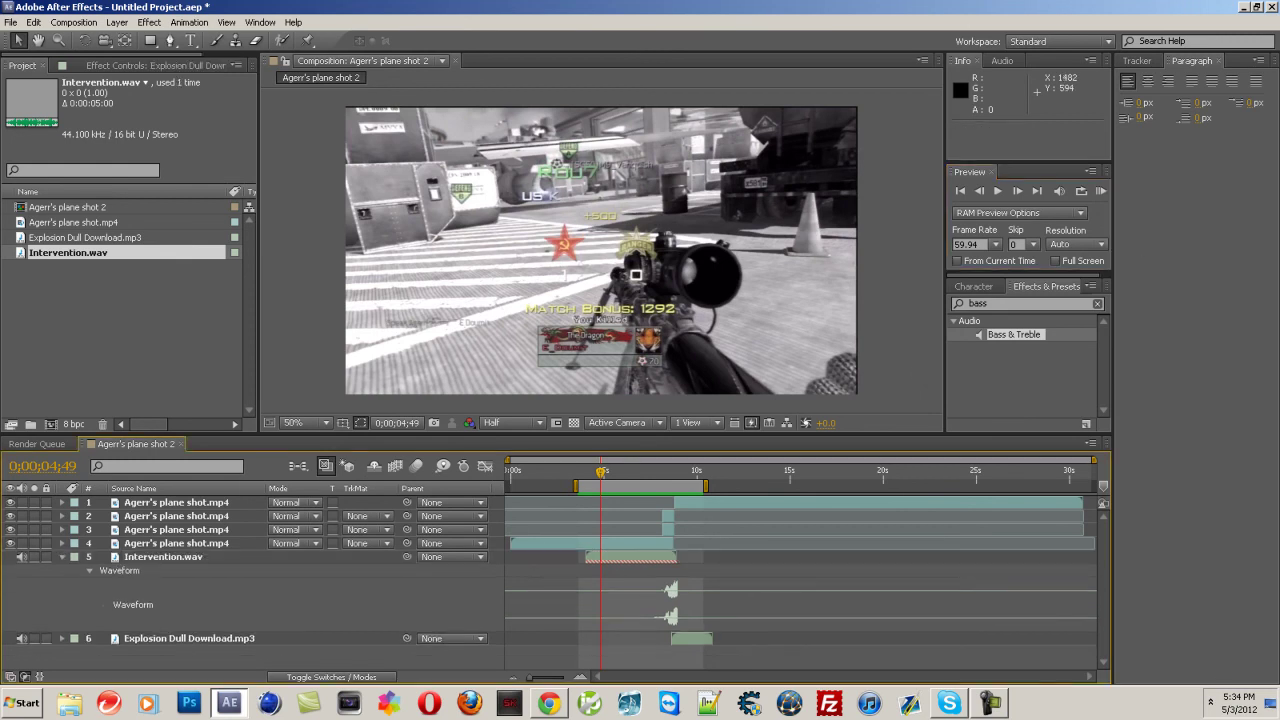
pyautogui.click(1100, 191)
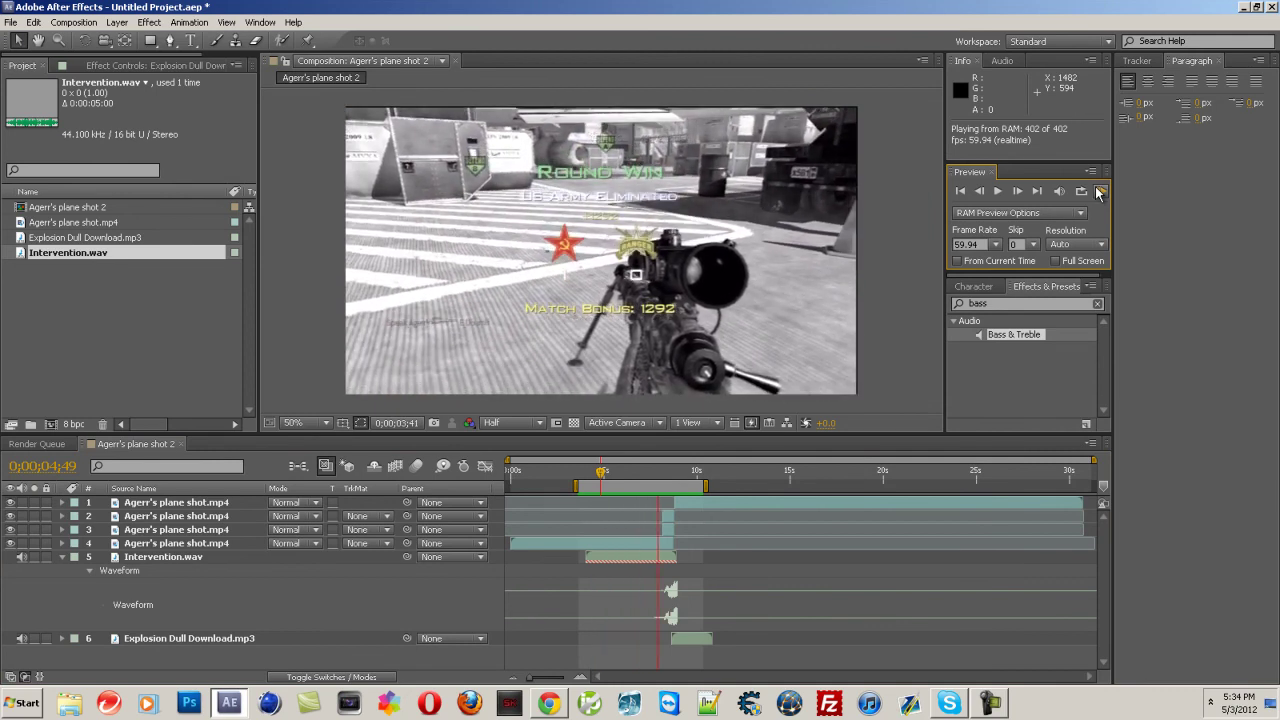
pyautogui.press('space')
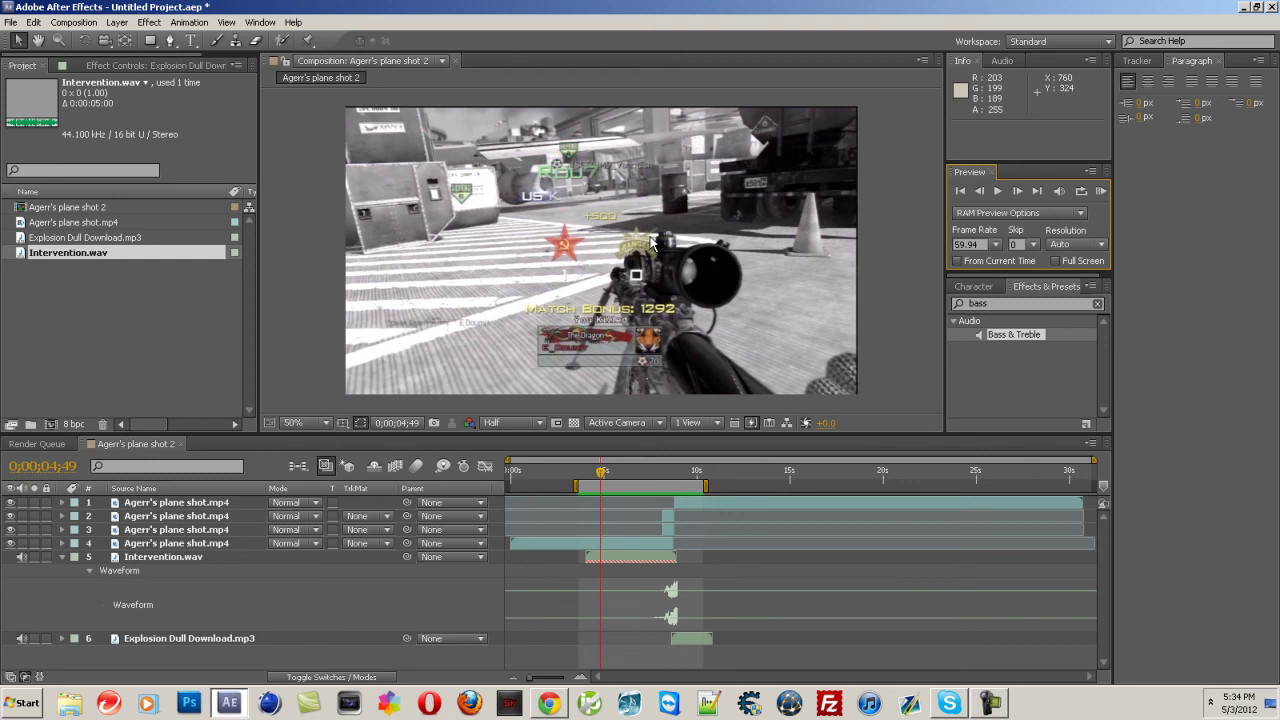
pyautogui.click(62, 557)
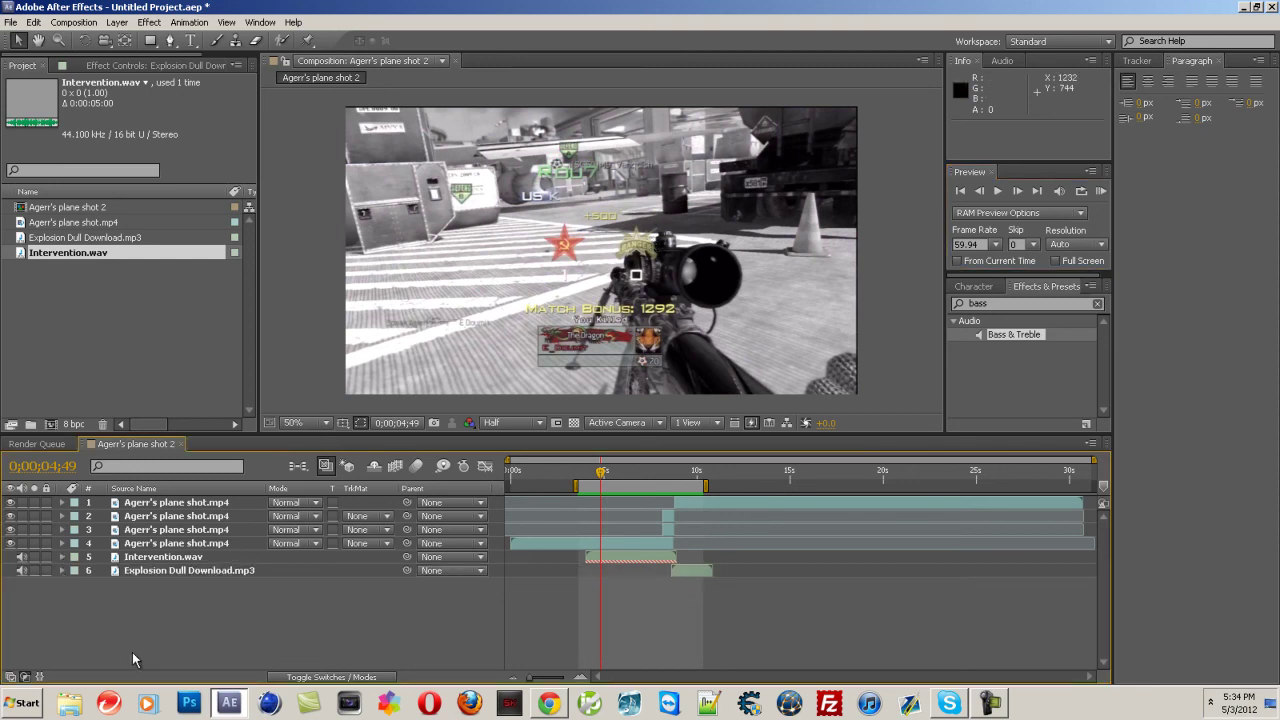